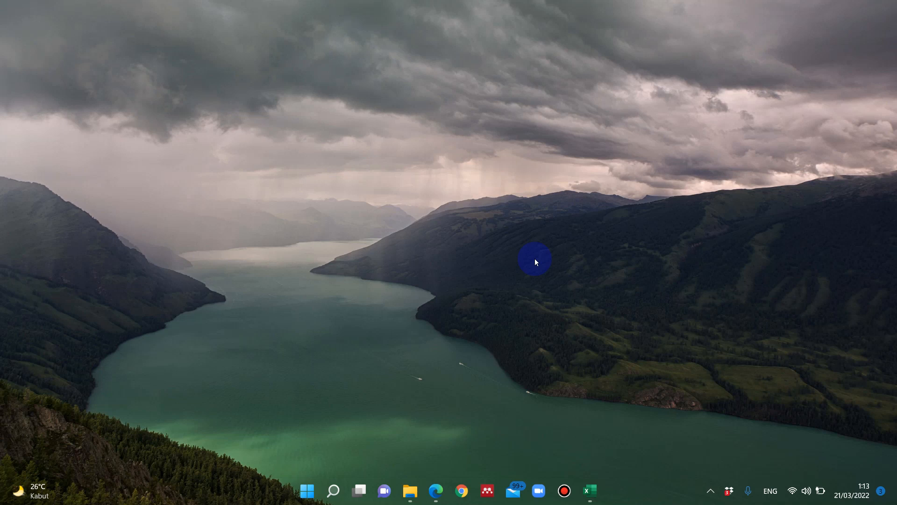
# - Switch to the Excel workbook and make the "provinsi asal" and "kota / kab asal" headers bold and centred
pyautogui.click(589, 490)
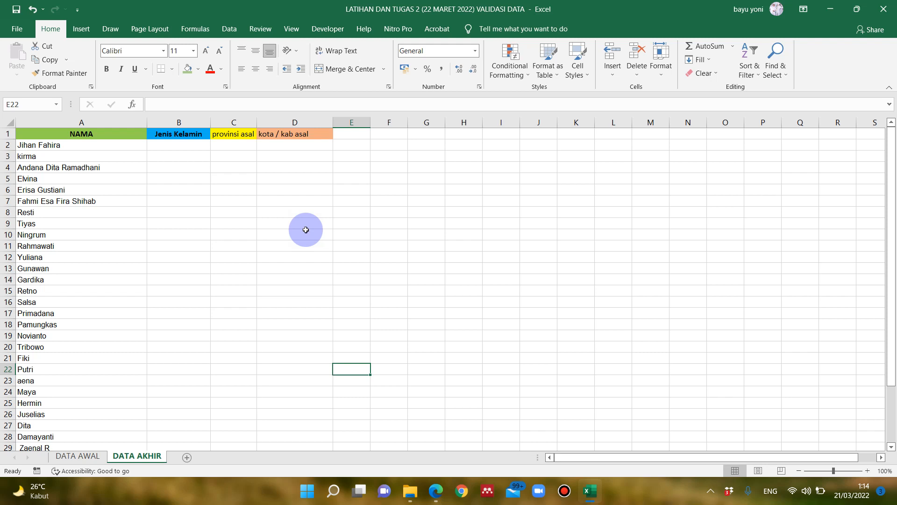
pyautogui.click(265, 294)
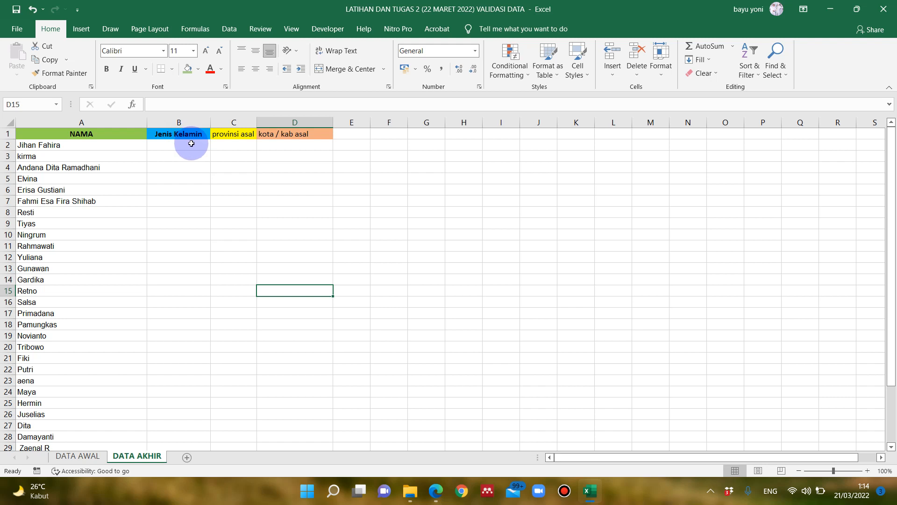
pyautogui.moveTo(228, 135); pyautogui.dragTo(285, 134)
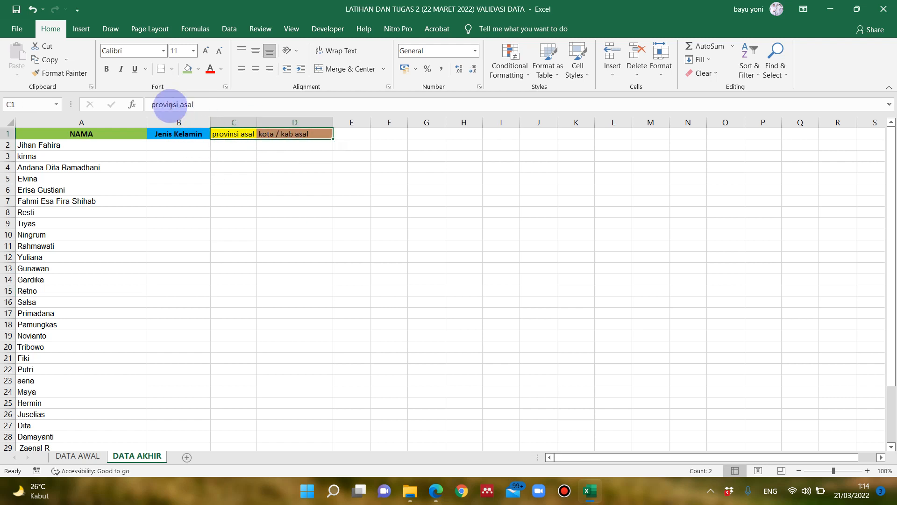
pyautogui.click(107, 69)
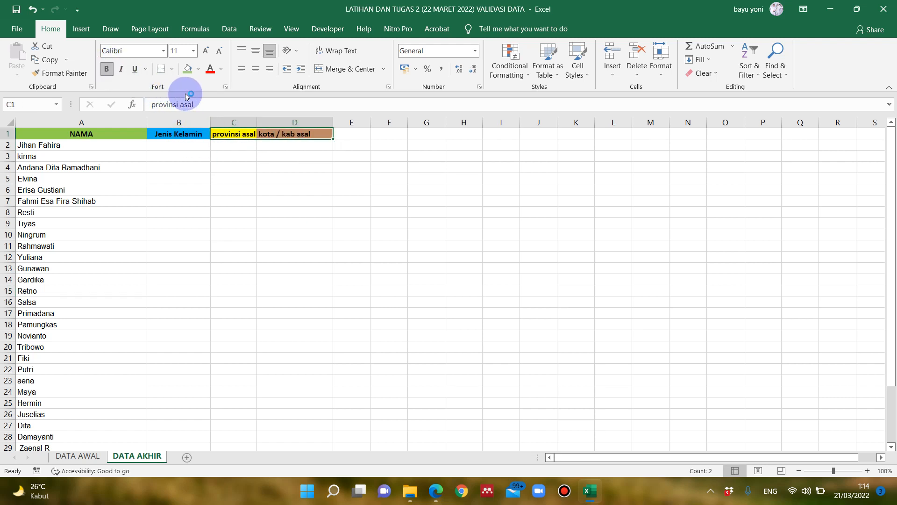
pyautogui.click(255, 68)
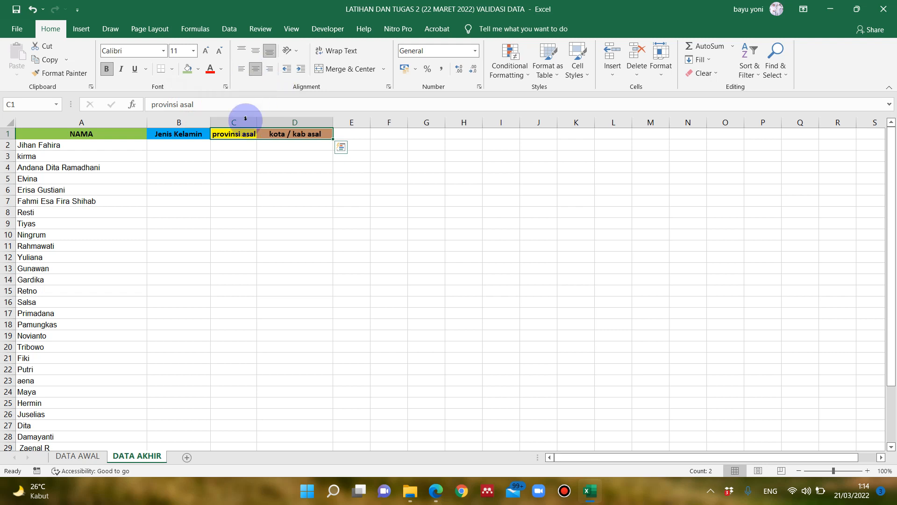
# - Widen column C slightly so the "provinsi asal" header fits with some space around it
pyautogui.click(182, 137)
pyautogui.click(241, 135)
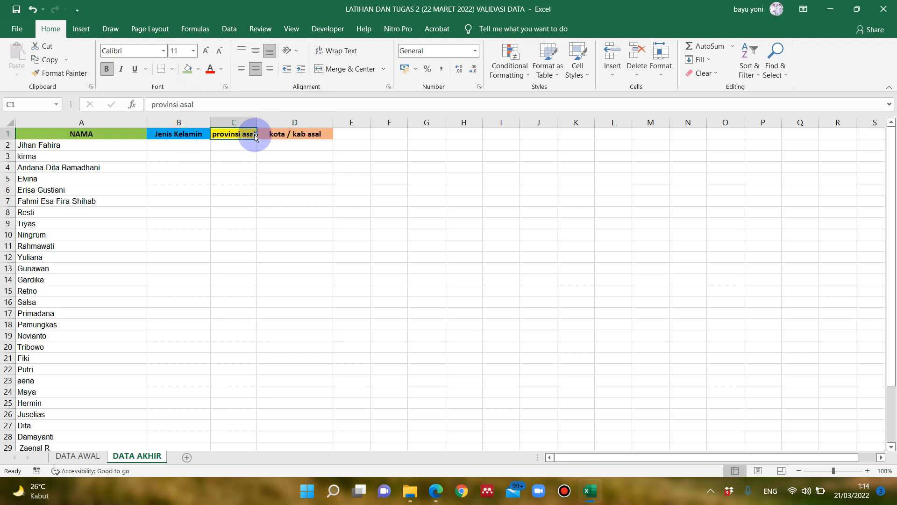
pyautogui.click(276, 135)
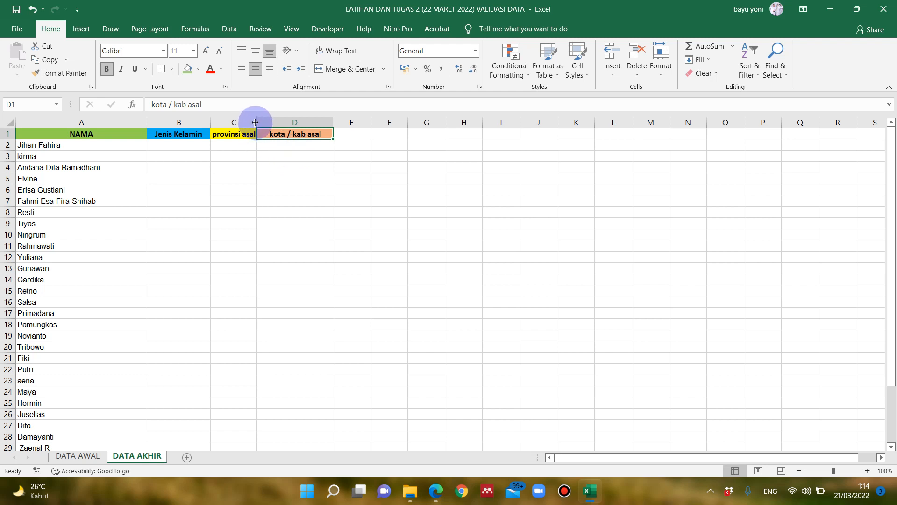
pyautogui.moveTo(261, 125); pyautogui.dragTo(272, 125)
pyautogui.click(225, 156)
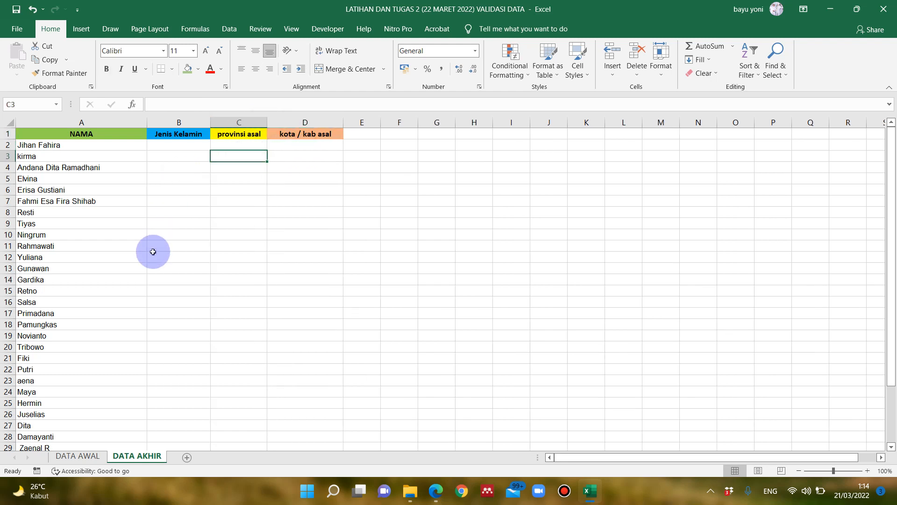
# - Enter "perempuan" in B2 and "pria" in B3 of the Jenis Kelamin column
pyautogui.scroll(-3, 153, 252)
pyautogui.scroll(3, 153, 252)
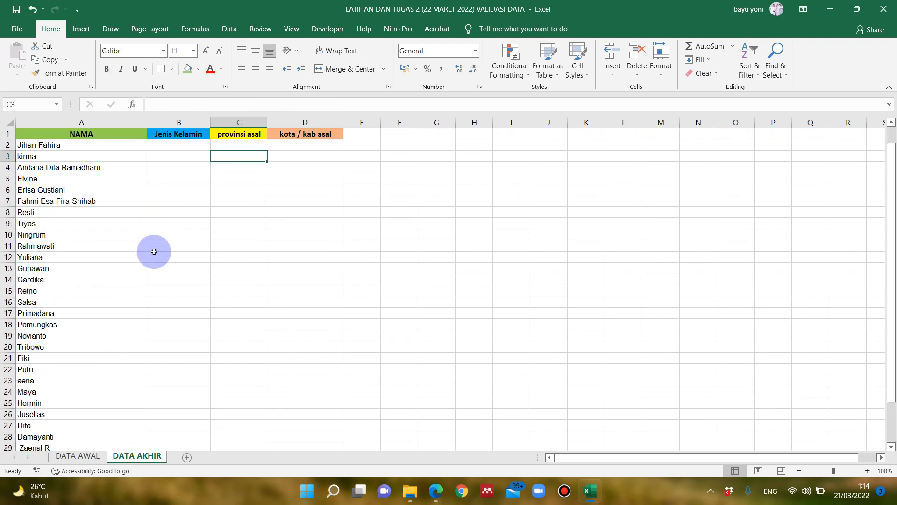
pyautogui.click(193, 152)
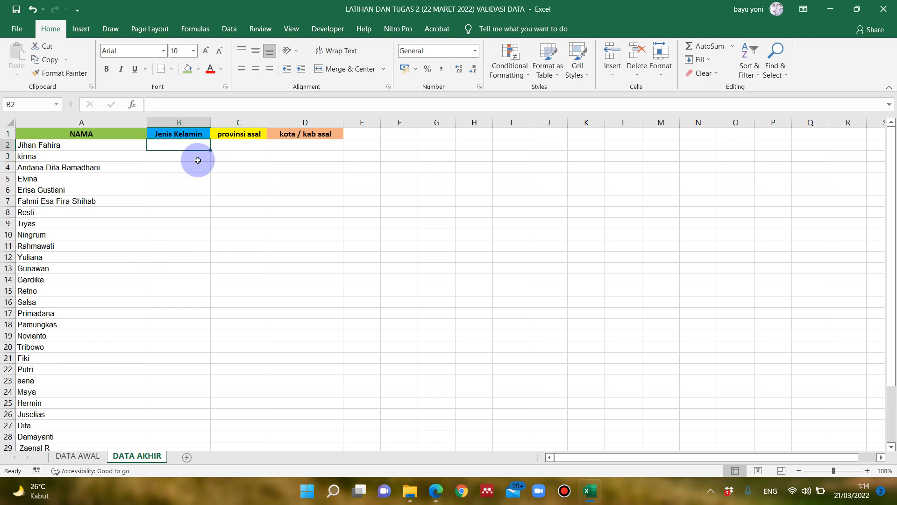
pyautogui.click(200, 177)
pyautogui.click(200, 147)
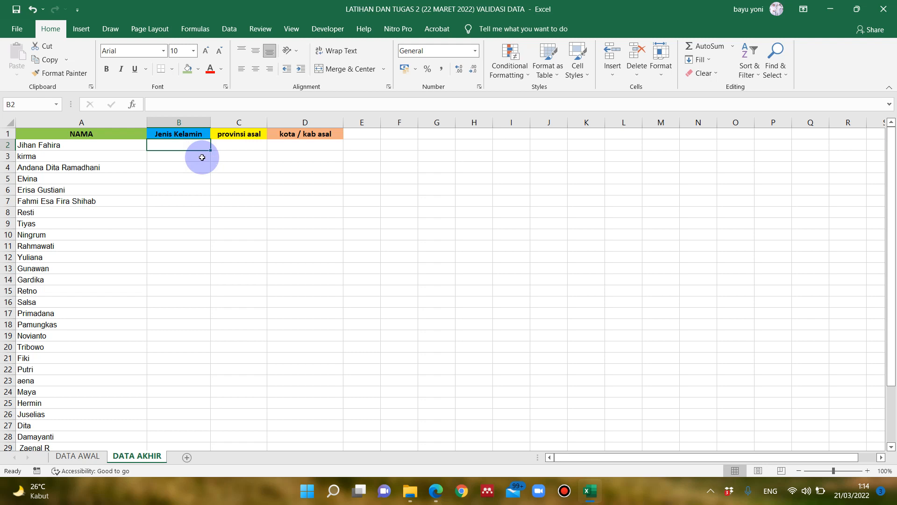
pyautogui.write('pere')
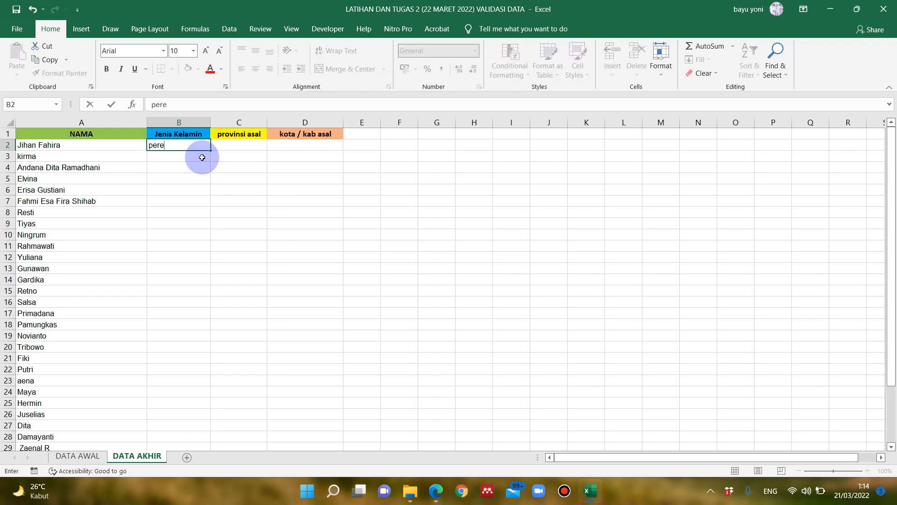
pyautogui.write('mpuan')
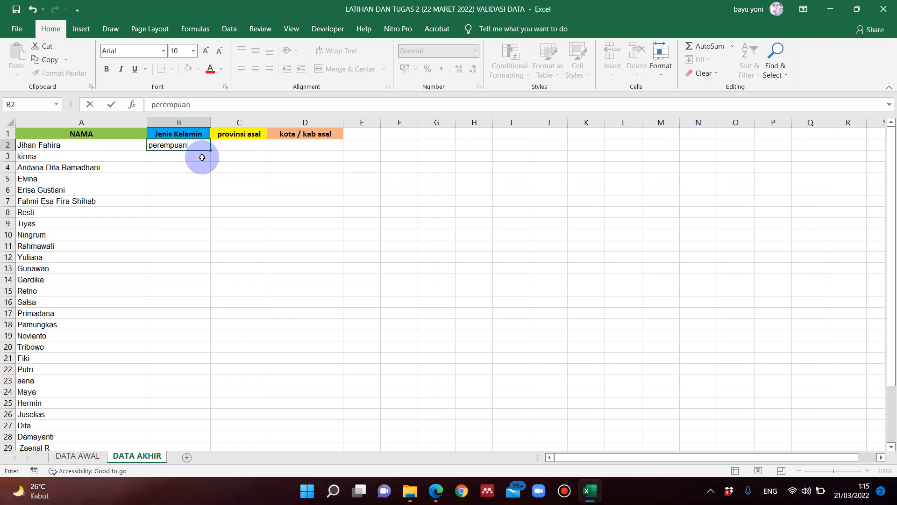
pyautogui.press('Return')
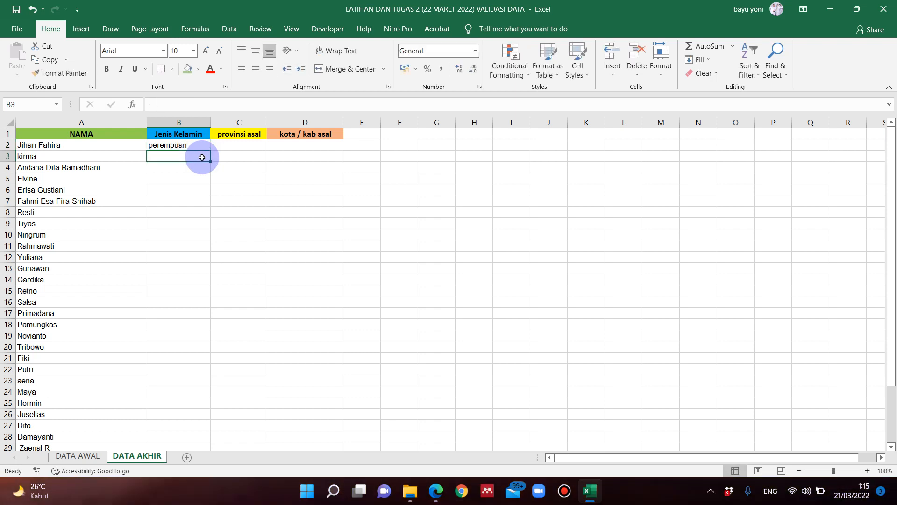
pyautogui.write('pri')
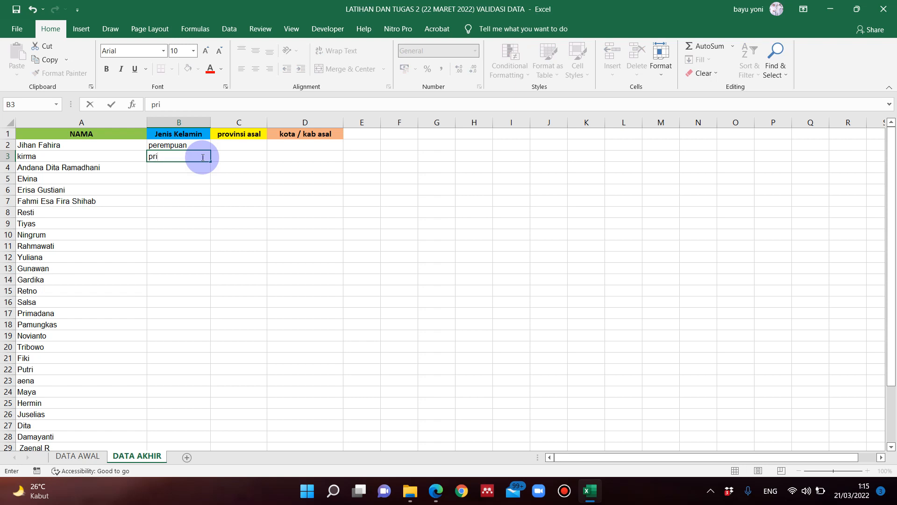
pyautogui.write('a')
pyautogui.press('Return')
# - Enter "priaa" in B13 and "laki-laki" in B14 as inconsistent sample gender entries
pyautogui.click(211, 189)
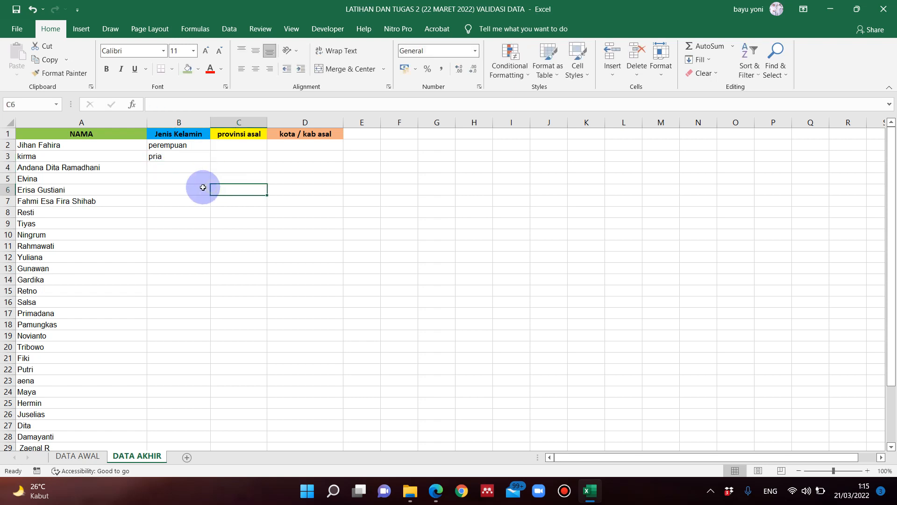
pyautogui.click(183, 179)
pyautogui.click(189, 218)
pyautogui.click(190, 246)
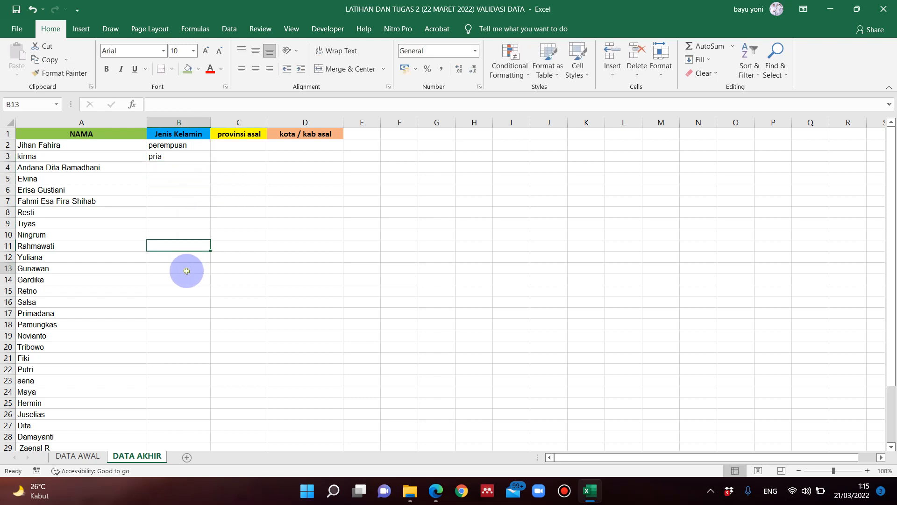
pyautogui.click(187, 271)
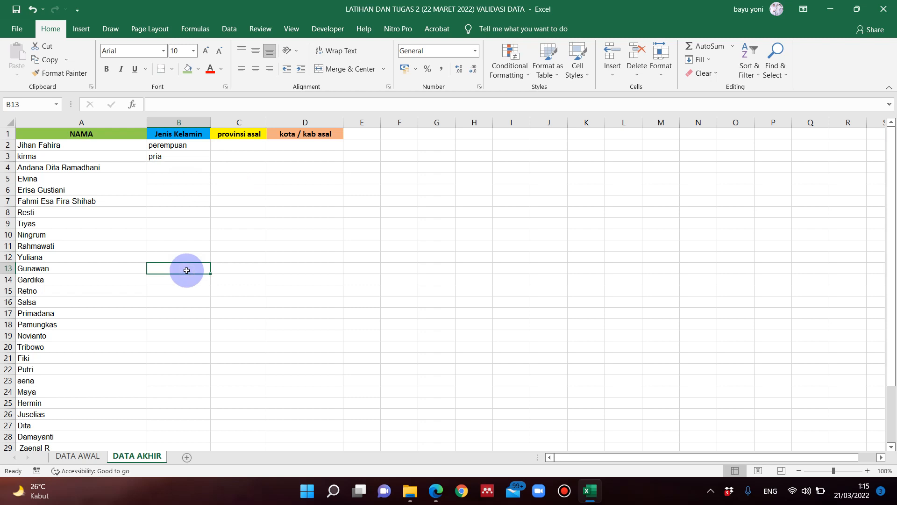
pyautogui.write('pri')
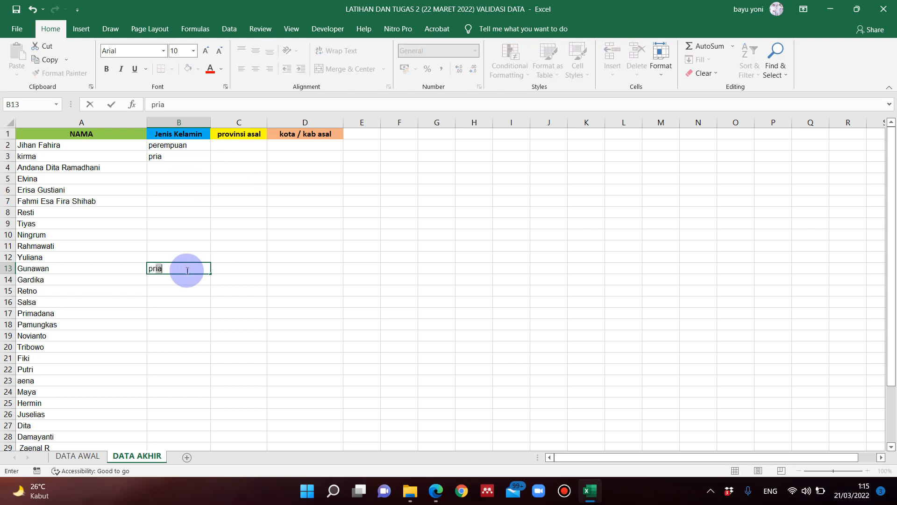
pyautogui.write('aa')
pyautogui.press('Return')
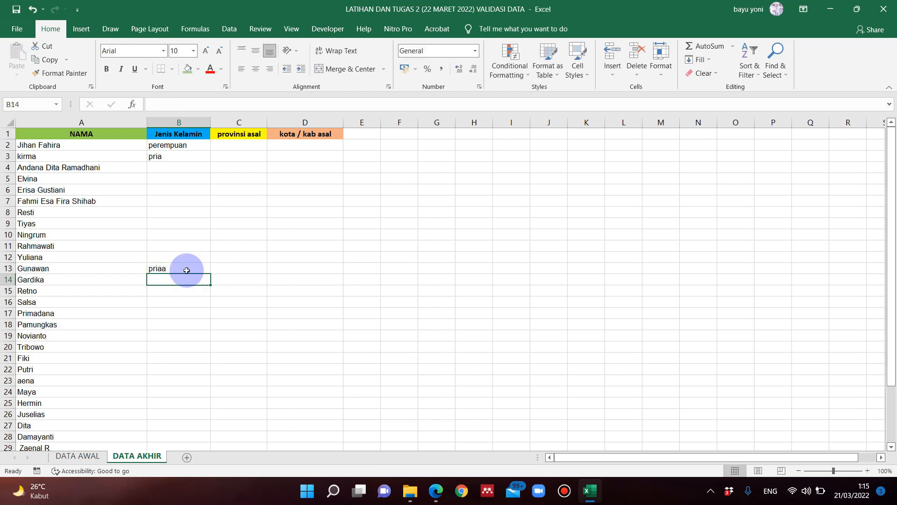
pyautogui.write('laki=')
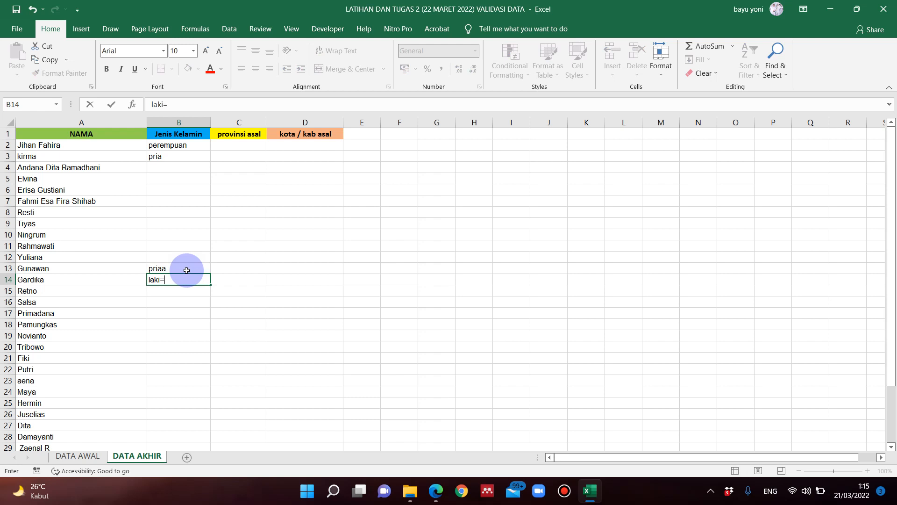
pyautogui.press('BackSpace')
pyautogui.write('-laki')
pyautogui.press('Return')
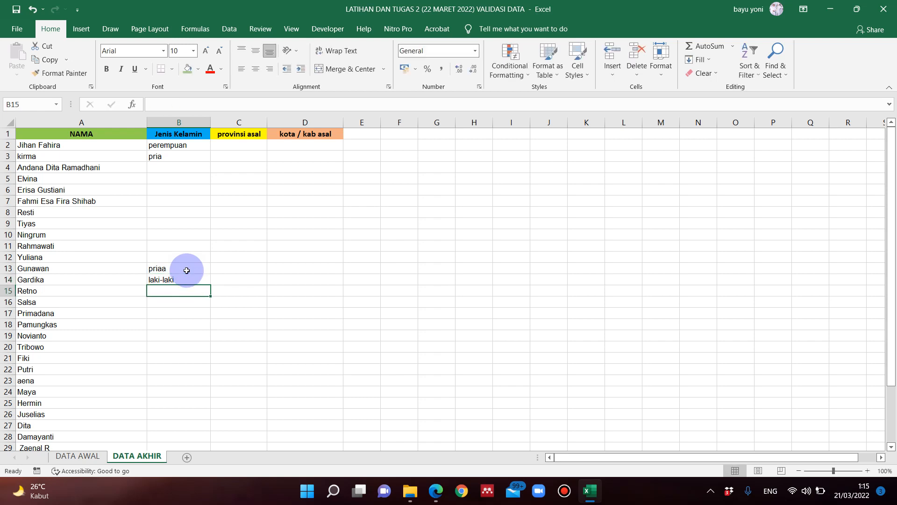
# - Clear all the trial gender entries from B2:B17 in the Jenis Kelamin column
pyautogui.click(196, 228)
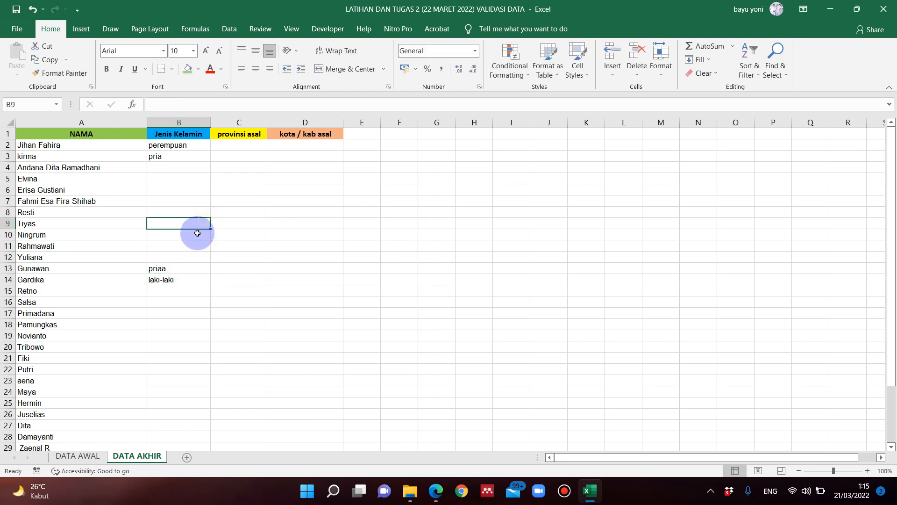
pyautogui.click(187, 270)
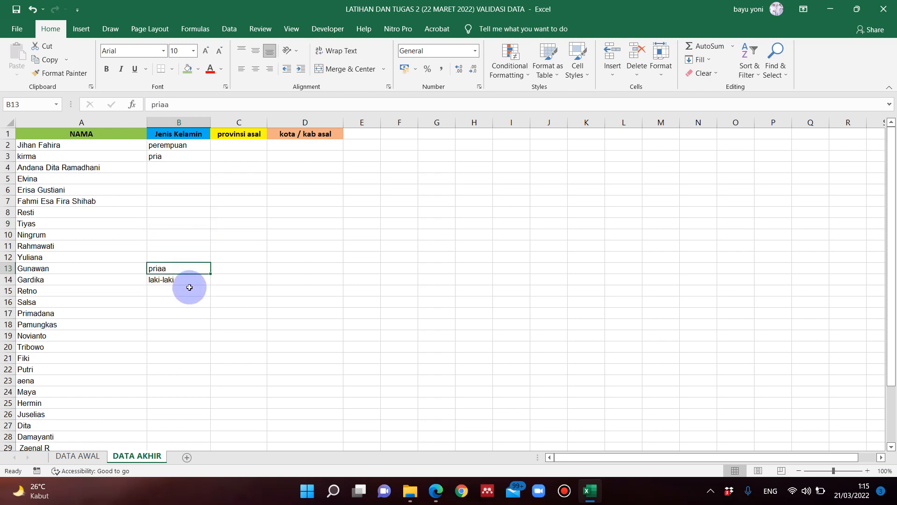
pyautogui.click(181, 177)
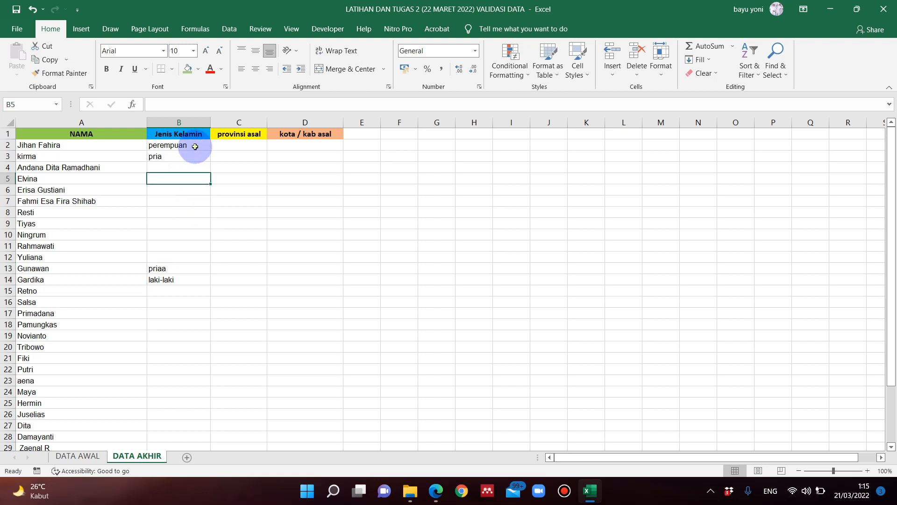
pyautogui.moveTo(196, 146); pyautogui.dragTo(181, 318)
pyautogui.press('Delete')
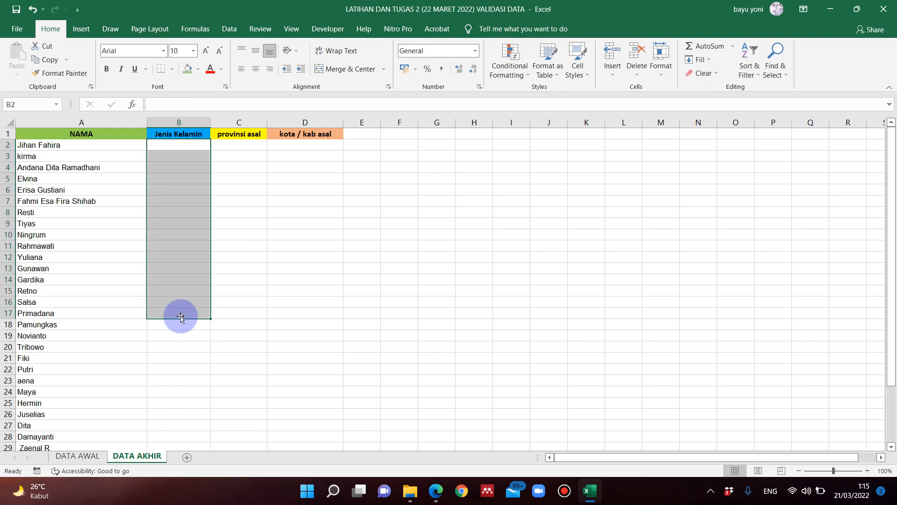
pyautogui.click(187, 346)
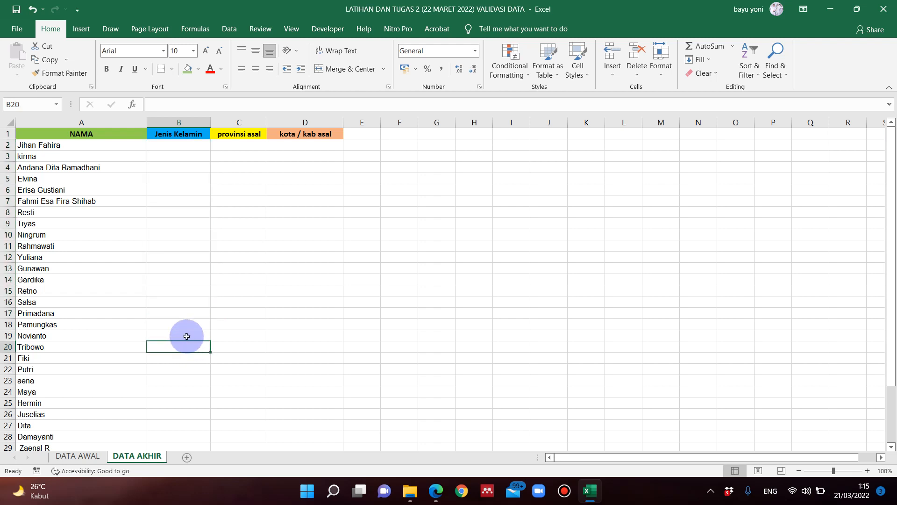
# - View the Data Validation settings for cell B20 and close them without changing the allowed values
pyautogui.click(230, 28)
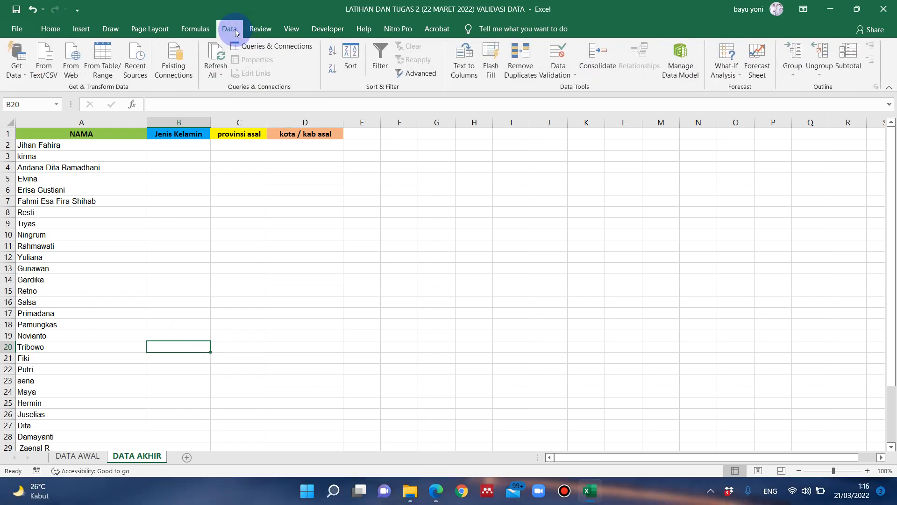
pyautogui.click(564, 77)
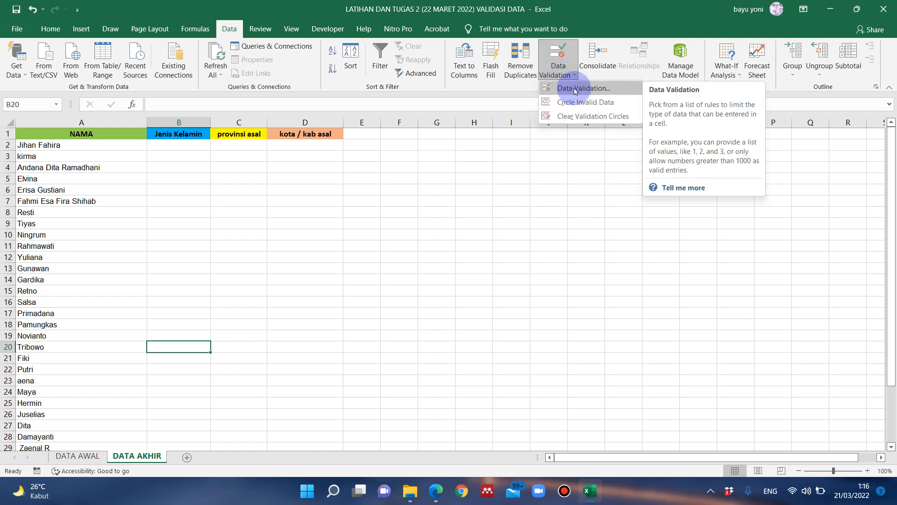
pyautogui.click(575, 89)
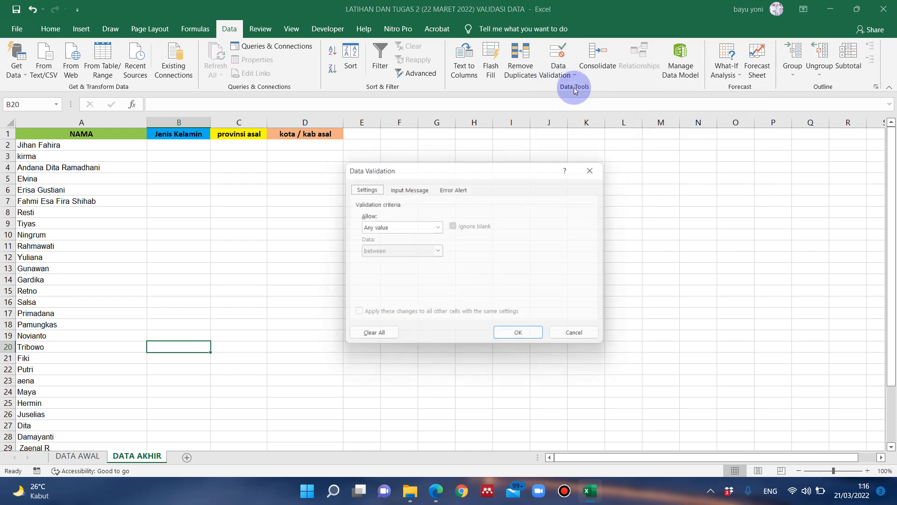
pyautogui.click(401, 228)
pyautogui.click(577, 337)
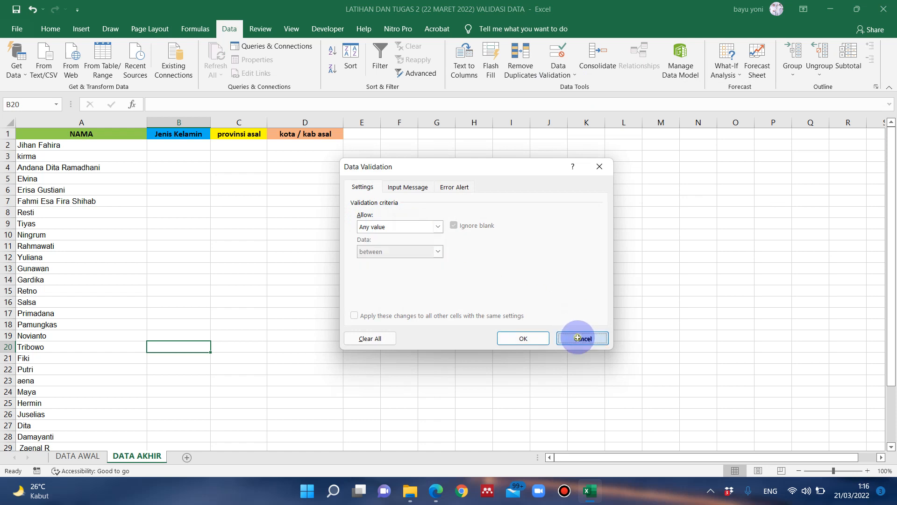
# - Show the DATA AWAL sheet and review the source entries under Jenis Kelamin in column A
pyautogui.click(181, 148)
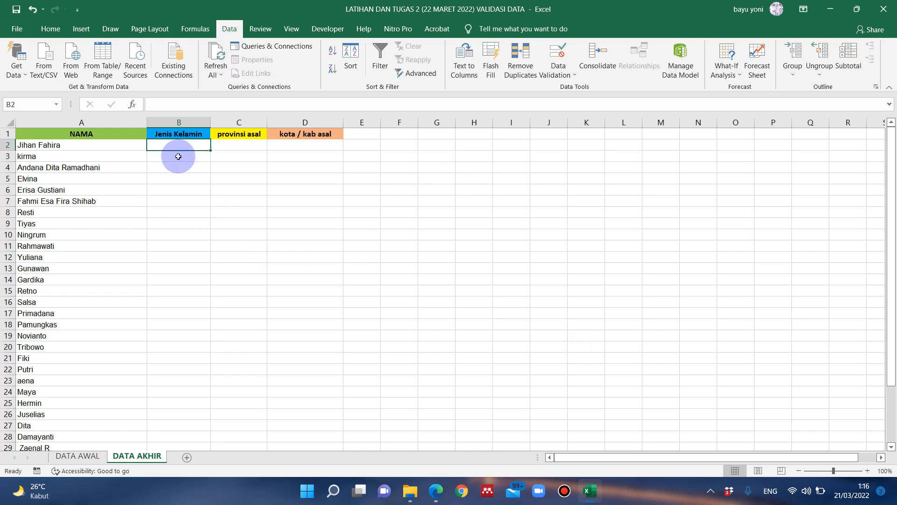
pyautogui.click(189, 179)
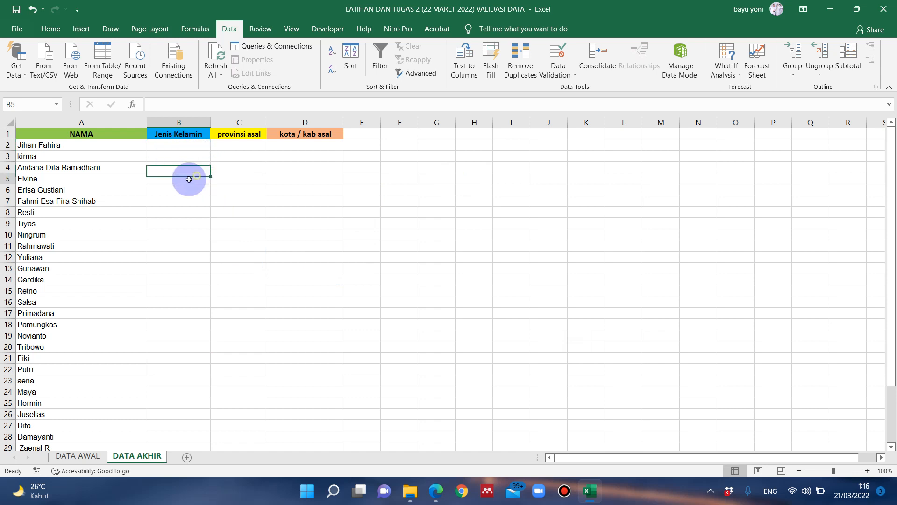
pyautogui.click(77, 456)
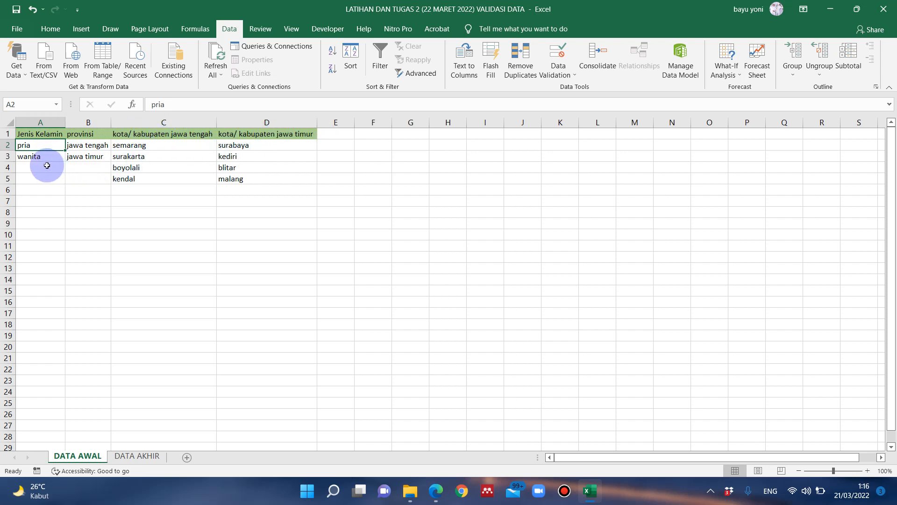
pyautogui.click(45, 123)
pyautogui.click(42, 155)
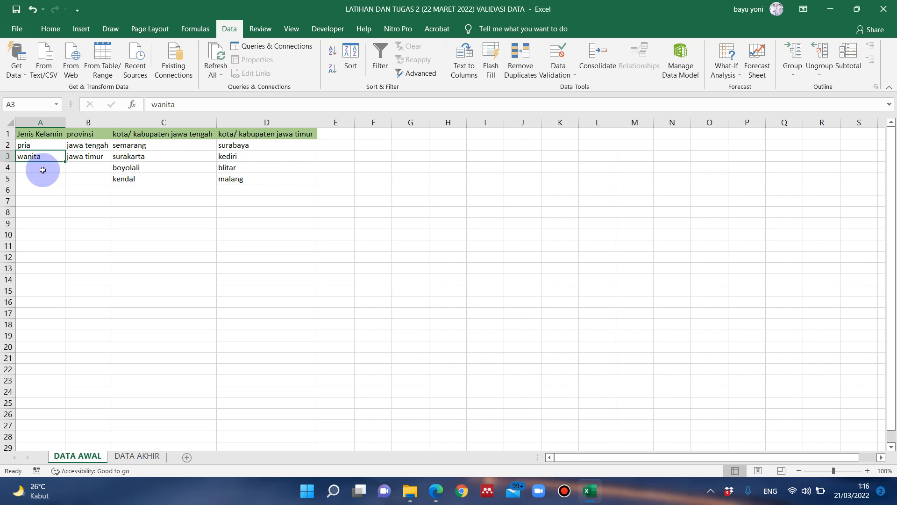
# - Check the gender source entries in A2 and A3 of DATA AWAL and return to the DATA AKHIR sheet
pyautogui.click(44, 150)
pyautogui.click(44, 147)
pyautogui.click(42, 156)
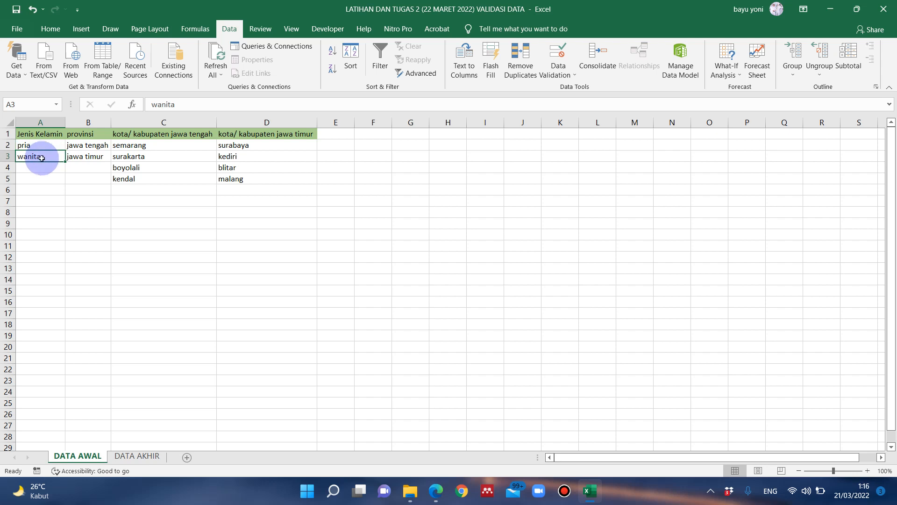
pyautogui.click(136, 456)
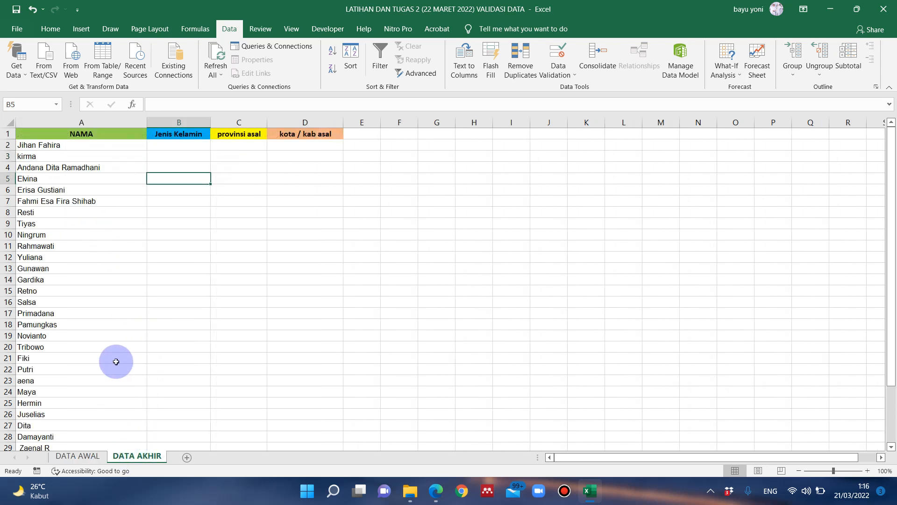
pyautogui.click(188, 211)
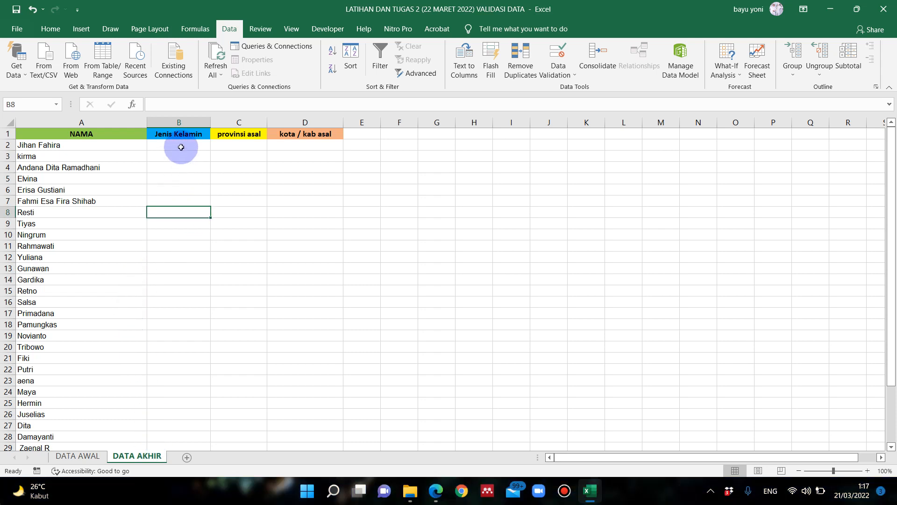
pyautogui.moveTo(181, 146); pyautogui.dragTo(176, 200)
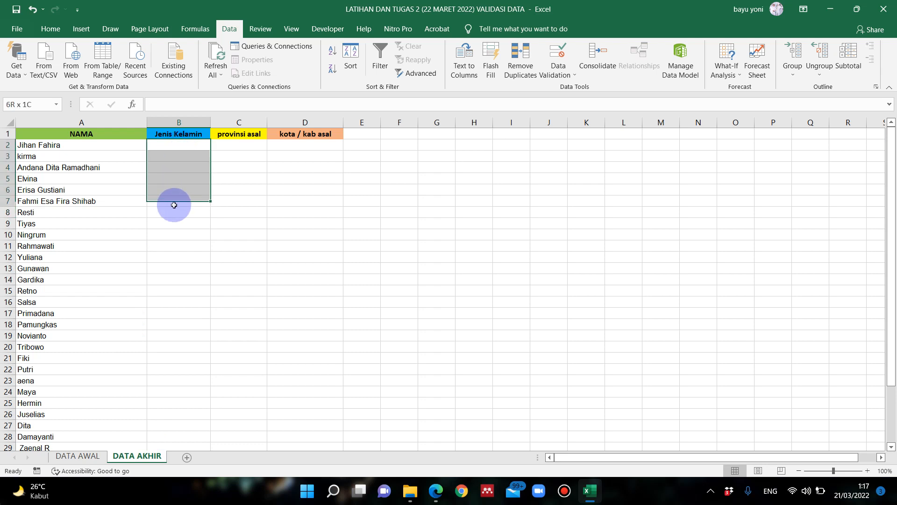
pyautogui.click(183, 244)
pyautogui.click(179, 133)
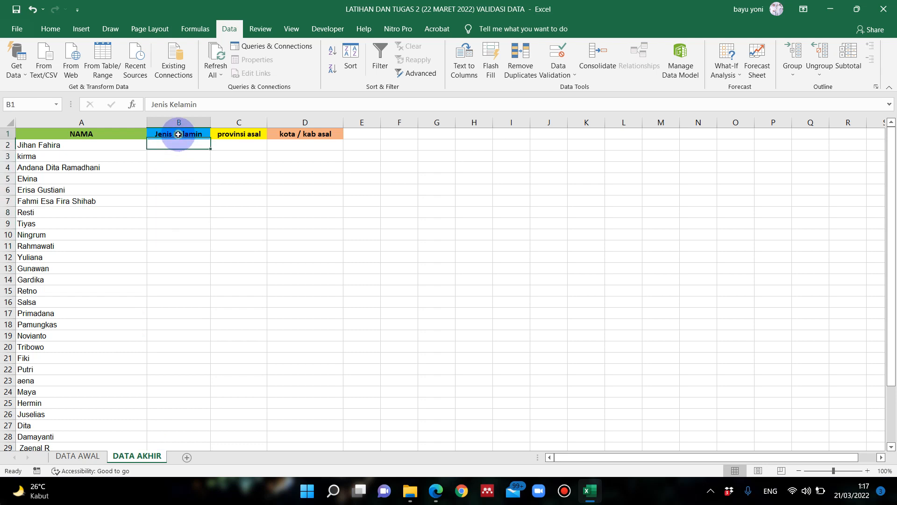
pyautogui.click(178, 166)
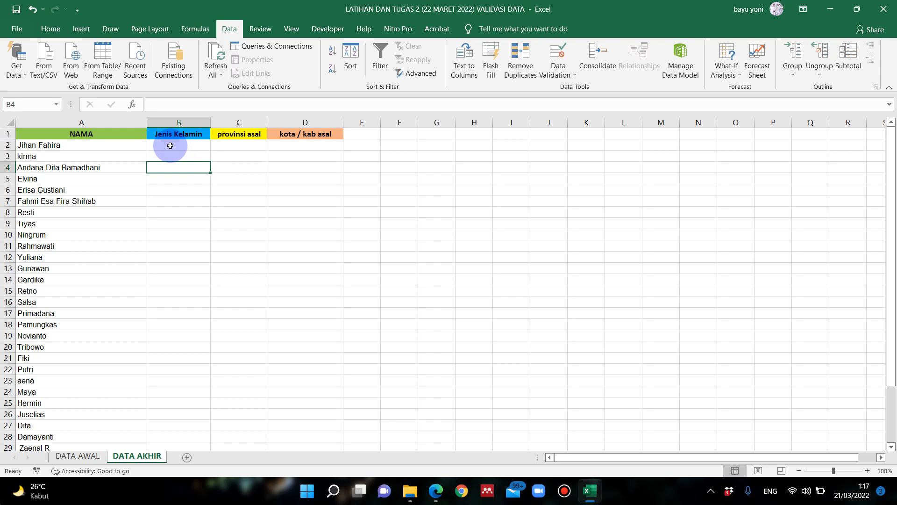
pyautogui.moveTo(171, 145); pyautogui.dragTo(175, 319)
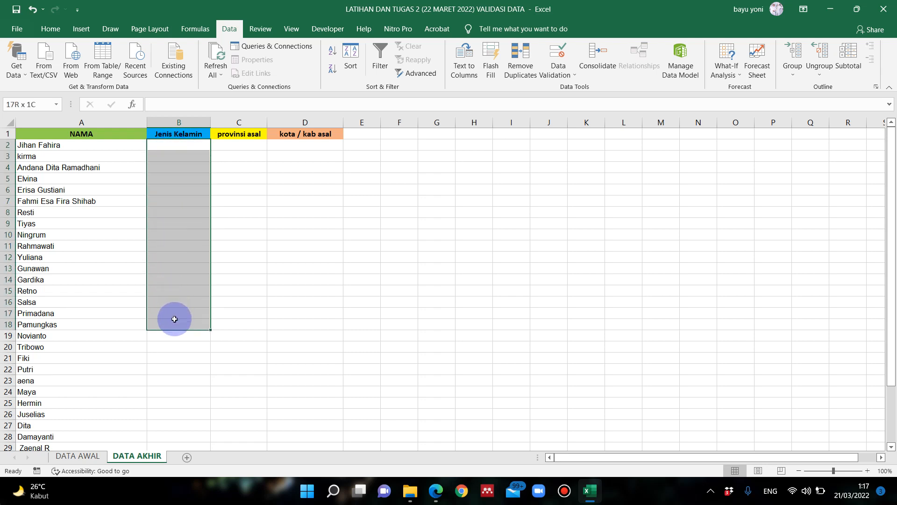
pyautogui.moveTo(180, 223); pyautogui.dragTo(179, 213)
pyautogui.click(172, 143)
pyautogui.click(180, 158)
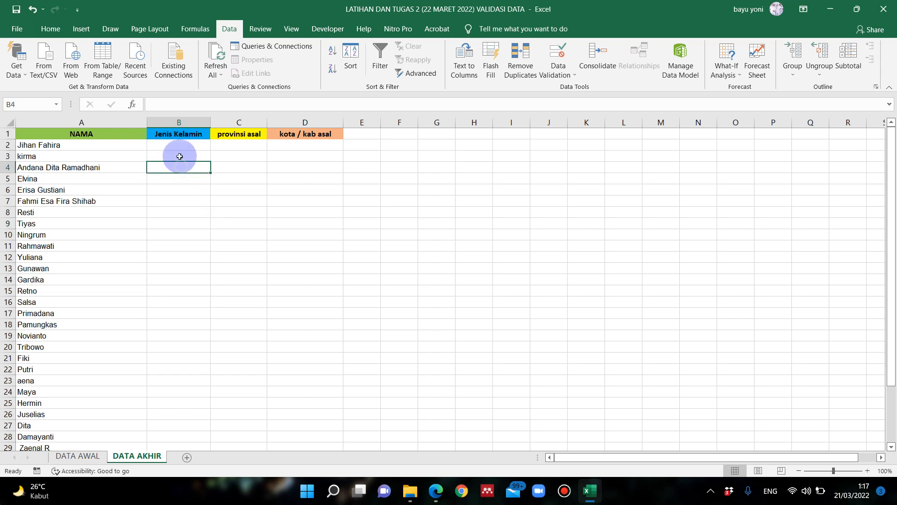
pyautogui.click(180, 148)
pyautogui.click(177, 153)
pyautogui.click(178, 146)
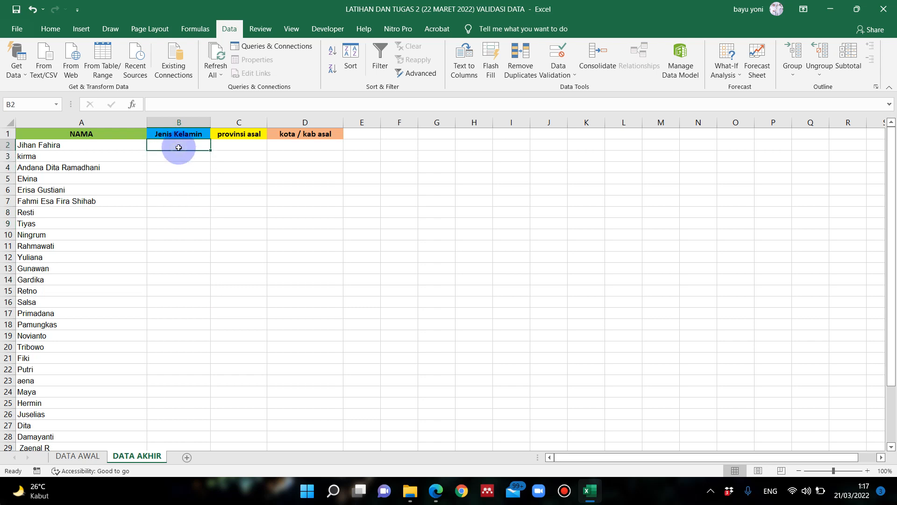
pyautogui.click(178, 155)
pyautogui.click(177, 148)
# - Select the Jenis Kelamin cells from B2 downward past row 29 and open the Data Validation settings for them
pyautogui.moveTo(177, 151); pyautogui.dragTo(176, 346)
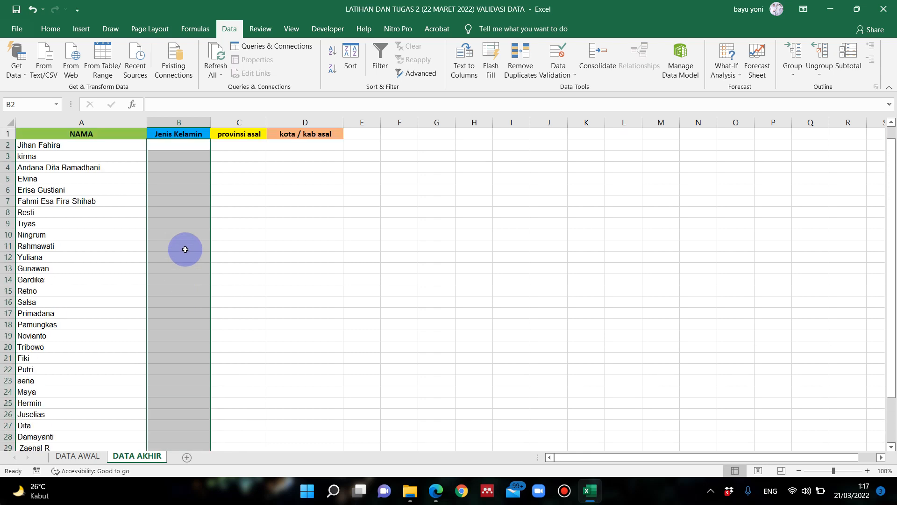
pyautogui.scroll(5, 184, 248)
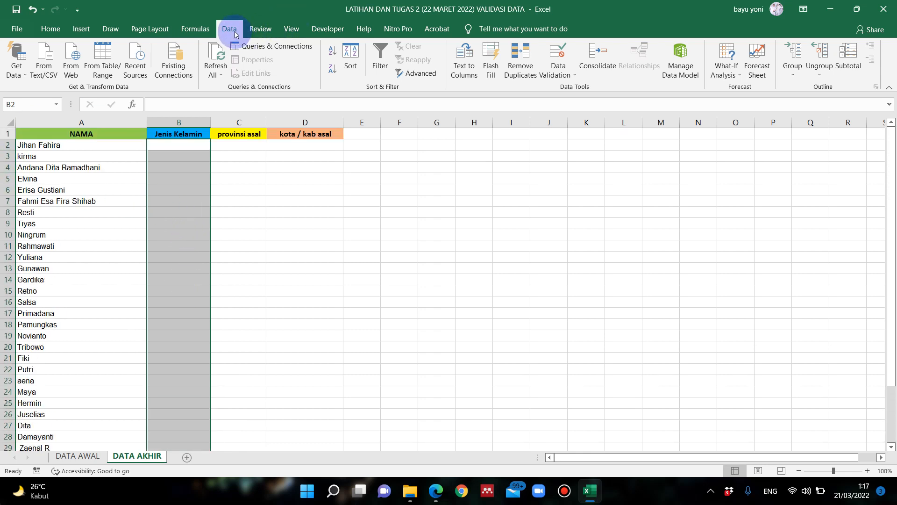
pyautogui.click(562, 77)
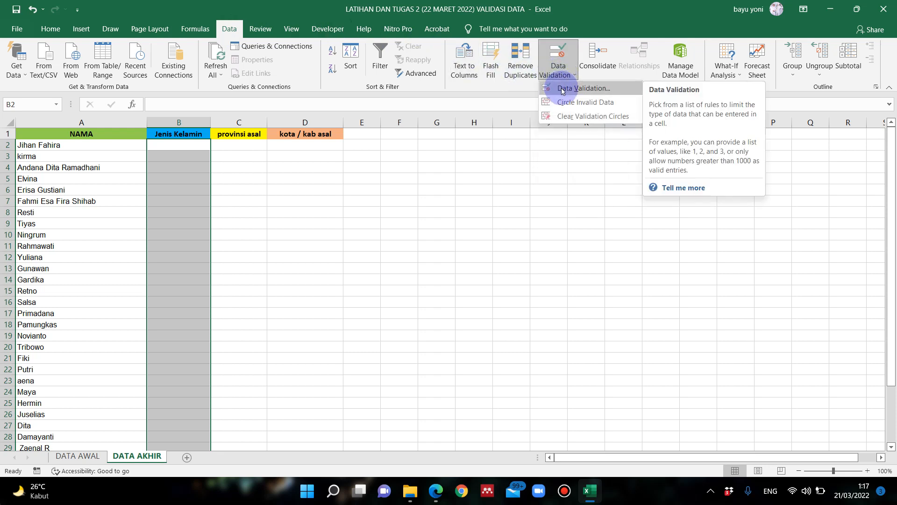
pyautogui.click(562, 88)
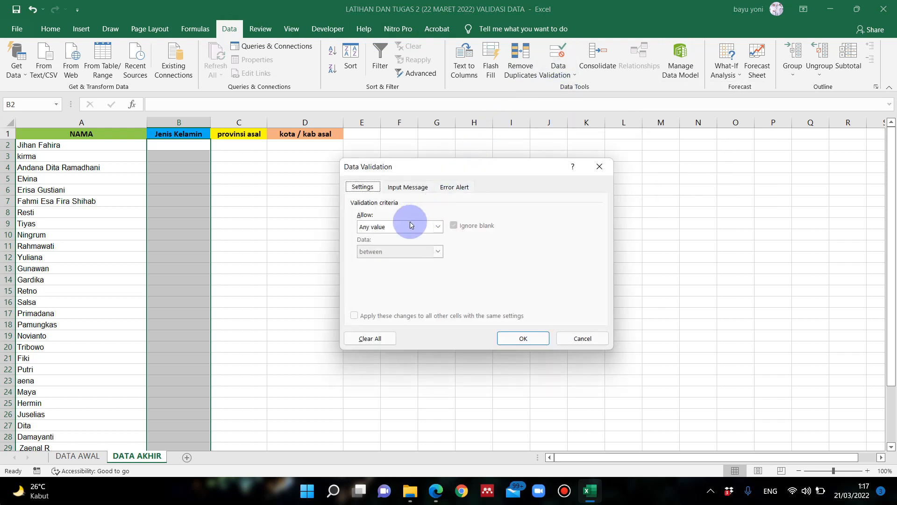
# - Look through the input message and error alert options of the validation and return to the validation criteria
pyautogui.click(397, 188)
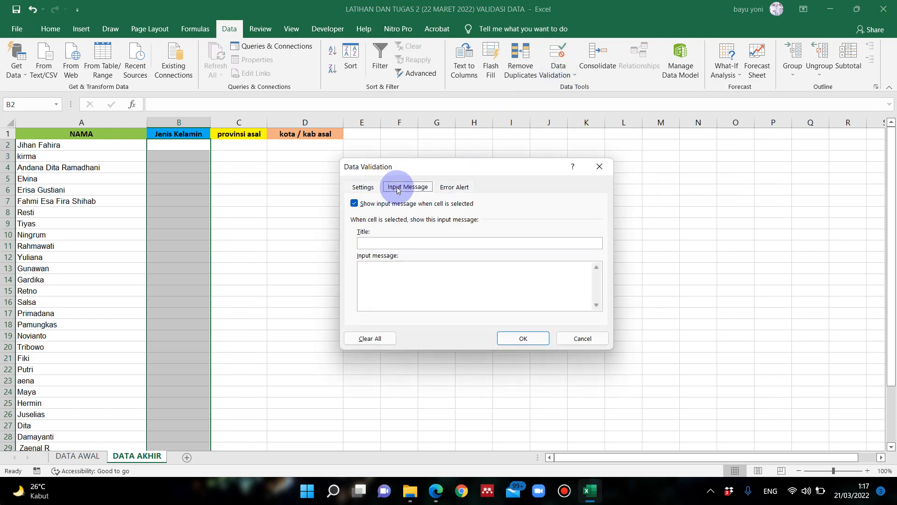
pyautogui.click(447, 189)
pyautogui.click(369, 188)
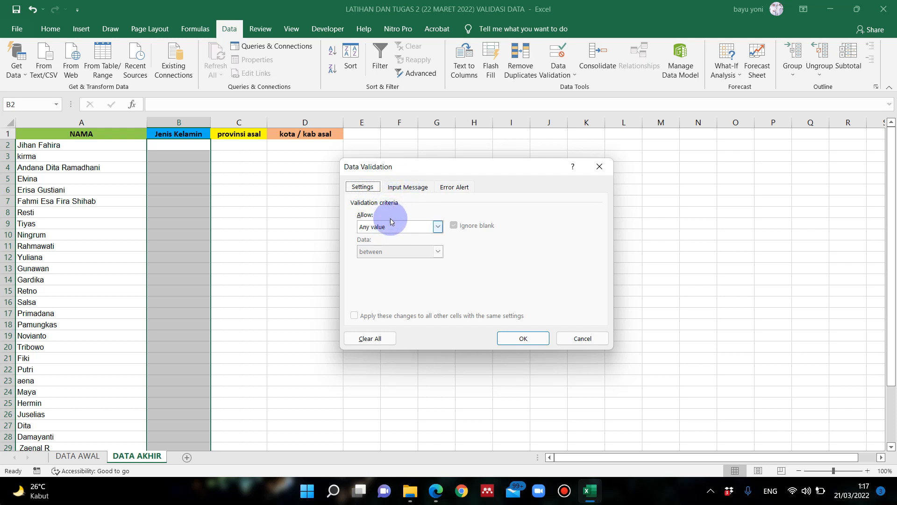
pyautogui.click(405, 189)
pyautogui.click(439, 191)
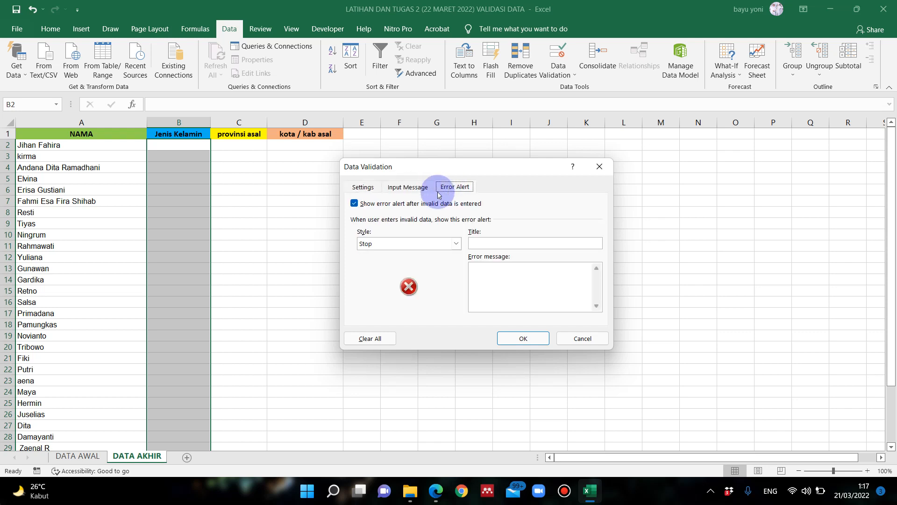
pyautogui.click(405, 187)
pyautogui.click(362, 186)
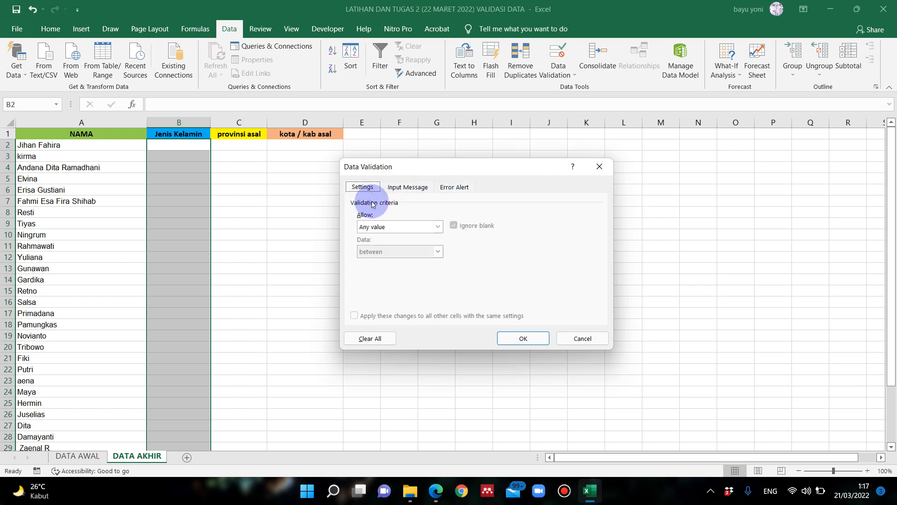
# - Allow only a List in the Jenis Kelamin cells, with the source ='DATA AWAL'!$A$2:$A$3
pyautogui.click(396, 228)
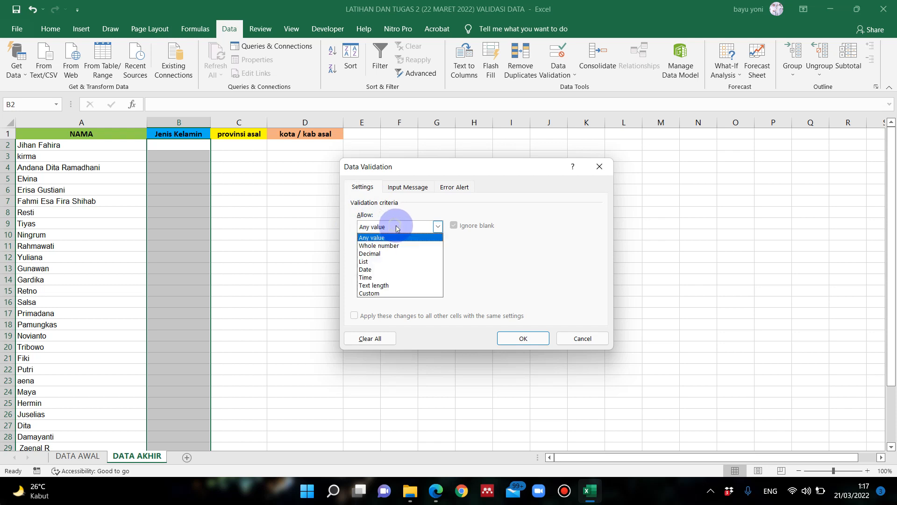
pyautogui.click(390, 261)
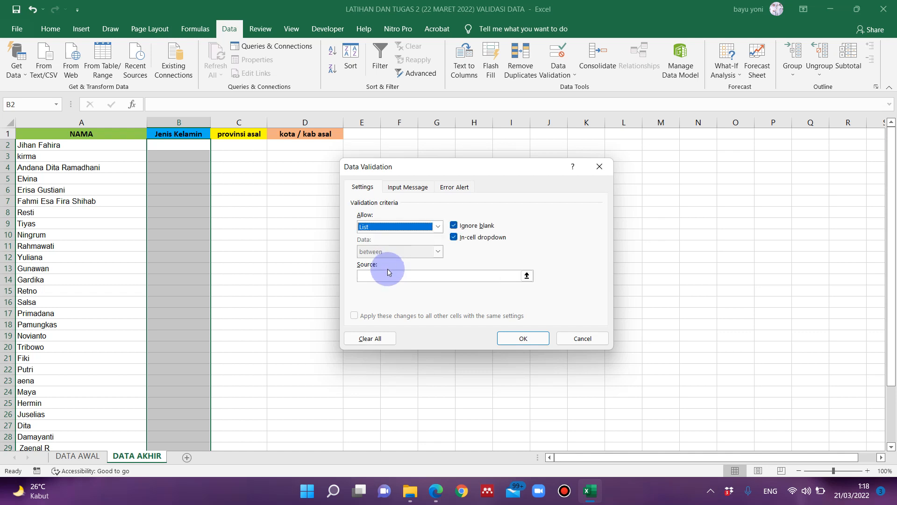
pyautogui.click(387, 276)
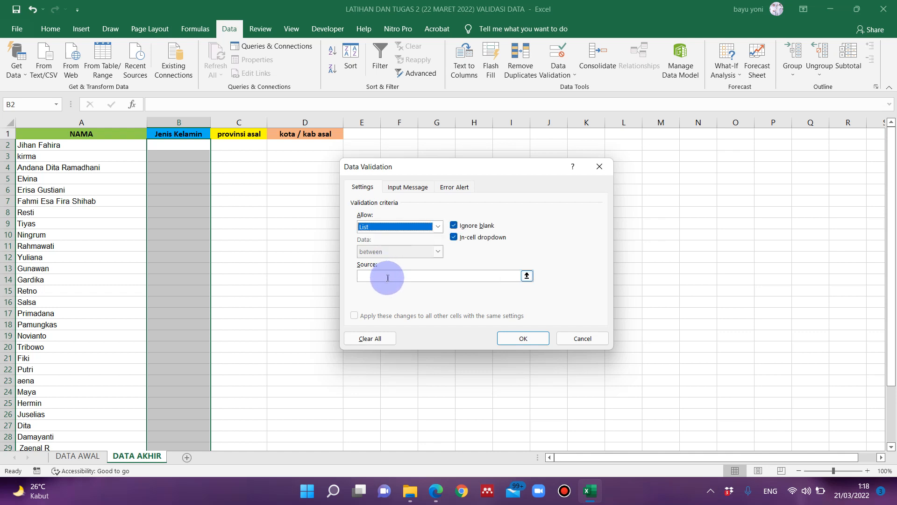
pyautogui.click(388, 278)
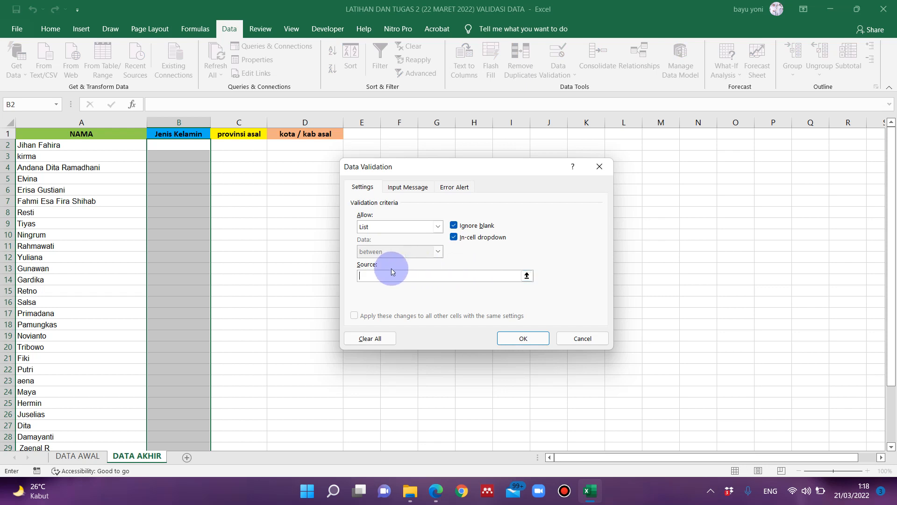
pyautogui.click(526, 277)
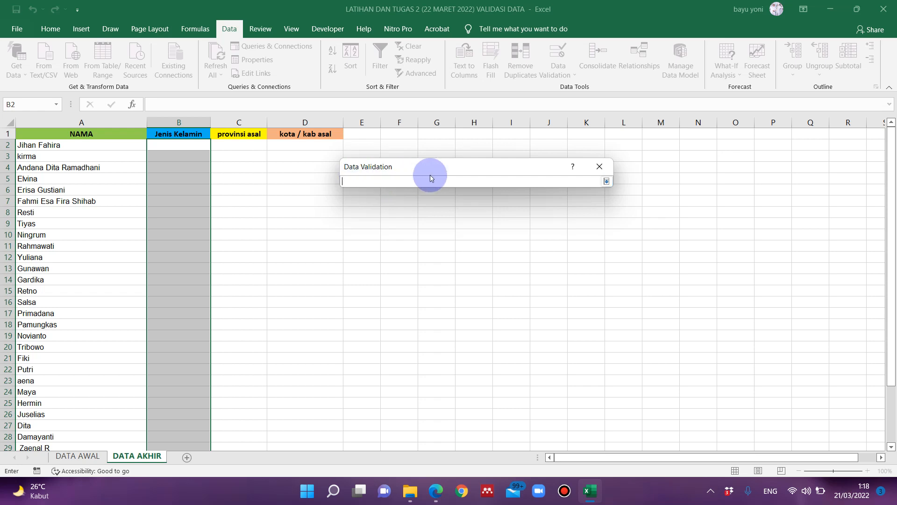
pyautogui.click(85, 457)
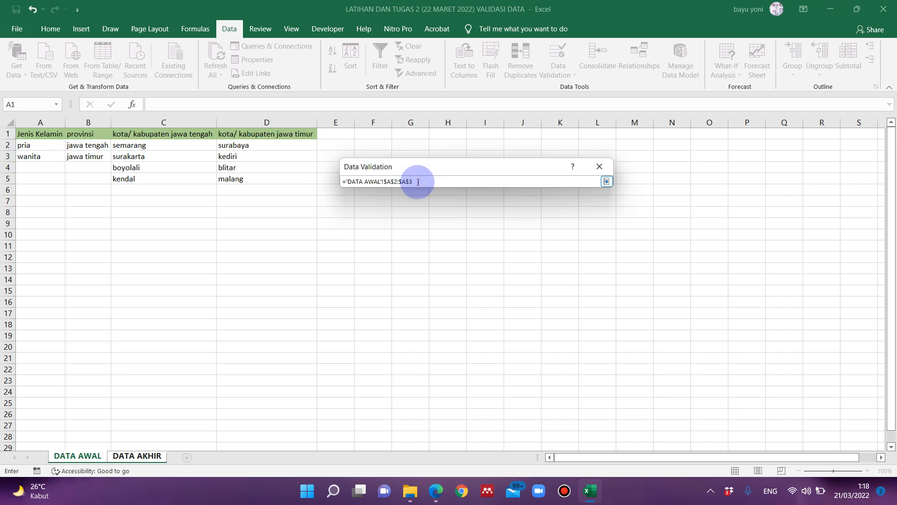
pyautogui.press('Return')
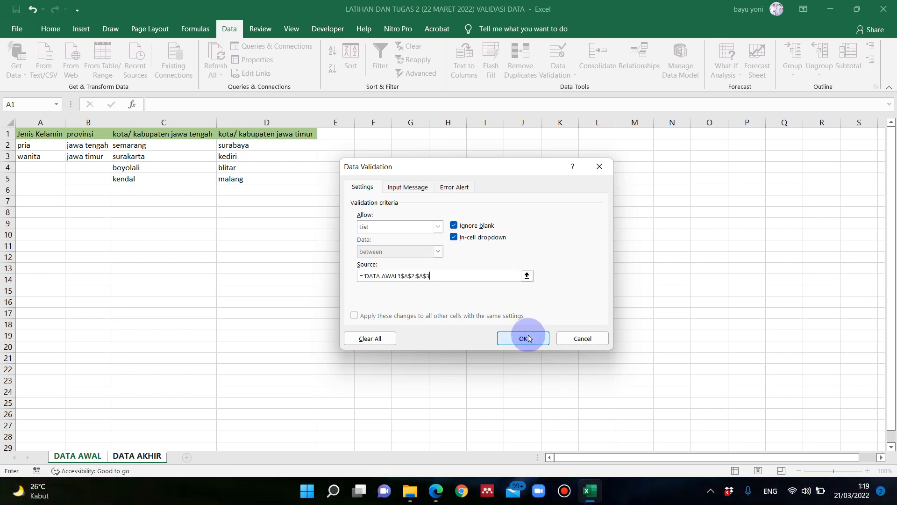
# - Add an input message titled "Peringatan" with the text "isi data PRIA atau WANITA" to the gender validation
pyautogui.click(408, 188)
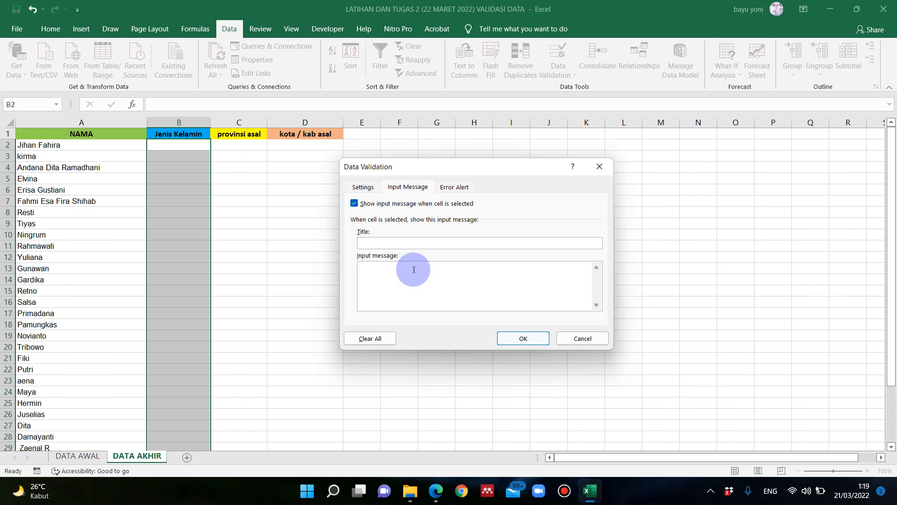
pyautogui.click(406, 243)
pyautogui.click(416, 283)
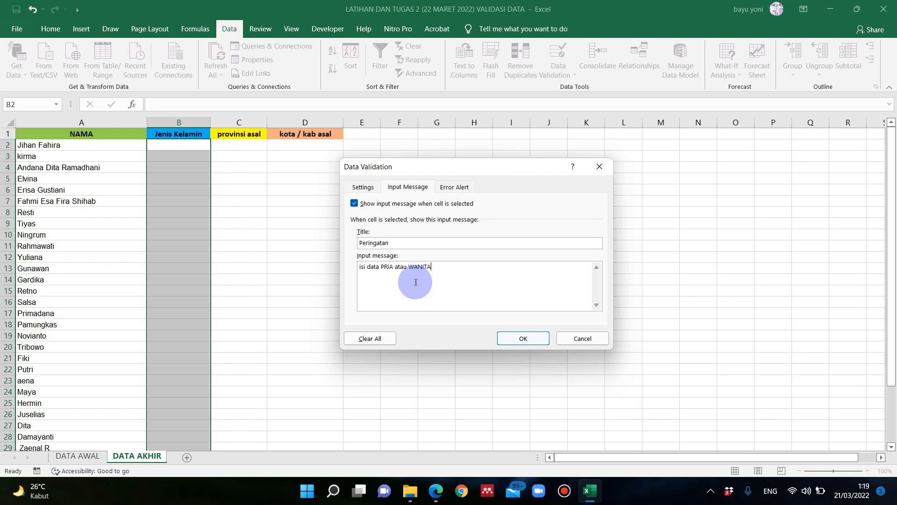
# - Review the list criteria, leave the error alert title and message blank, and apply the validation to the Jenis Kelamin cells
pyautogui.click(364, 188)
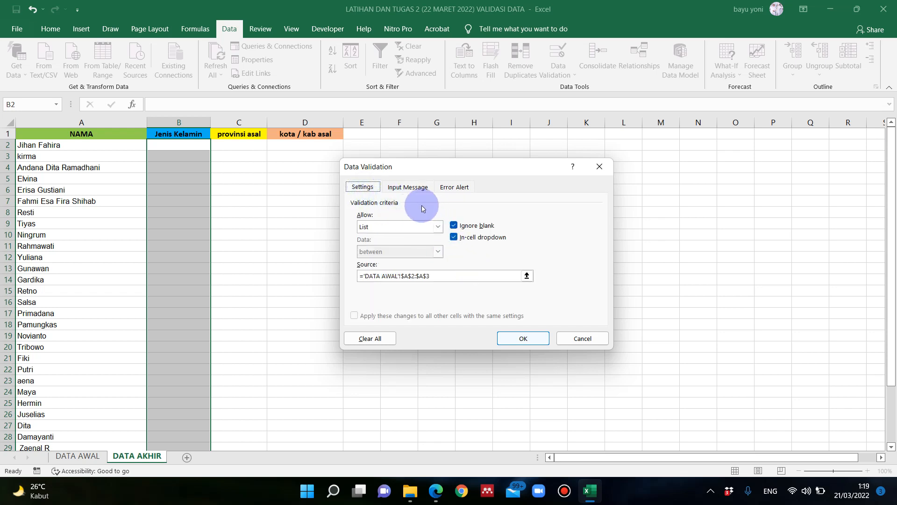
pyautogui.click(408, 187)
pyautogui.click(448, 188)
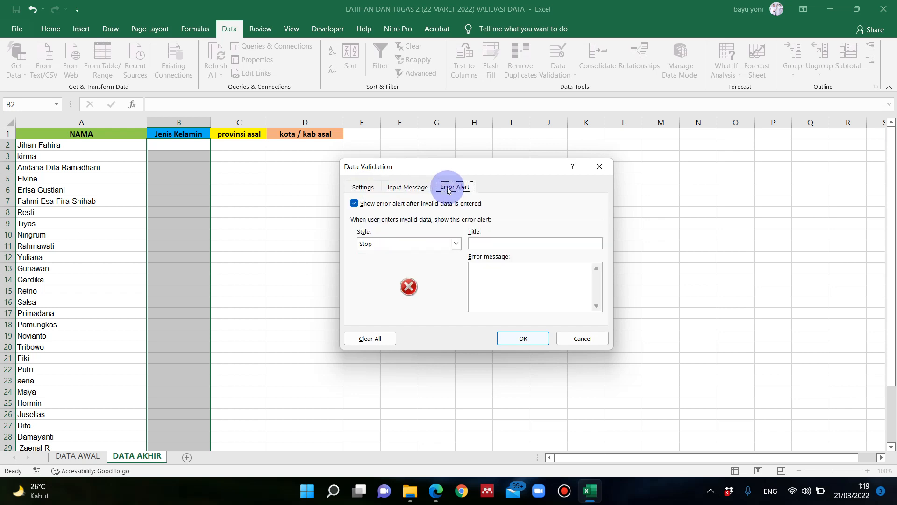
pyautogui.click(497, 243)
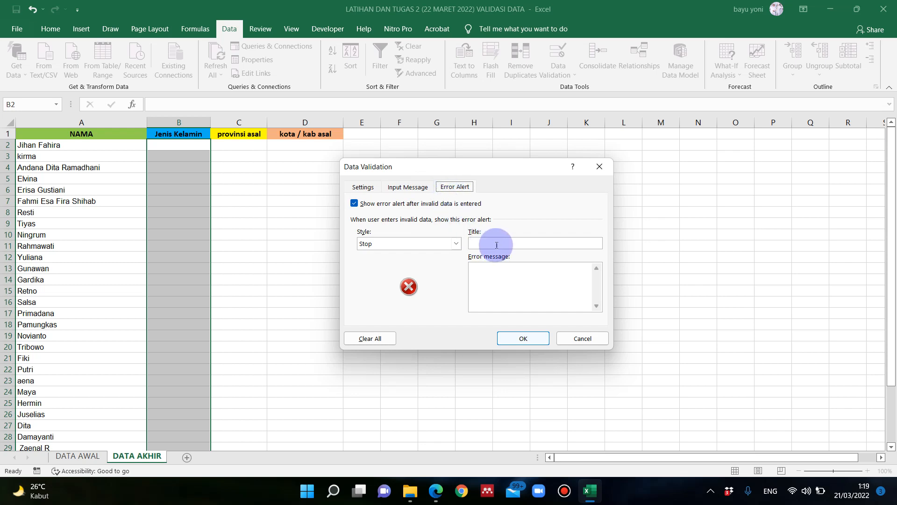
pyautogui.click(362, 187)
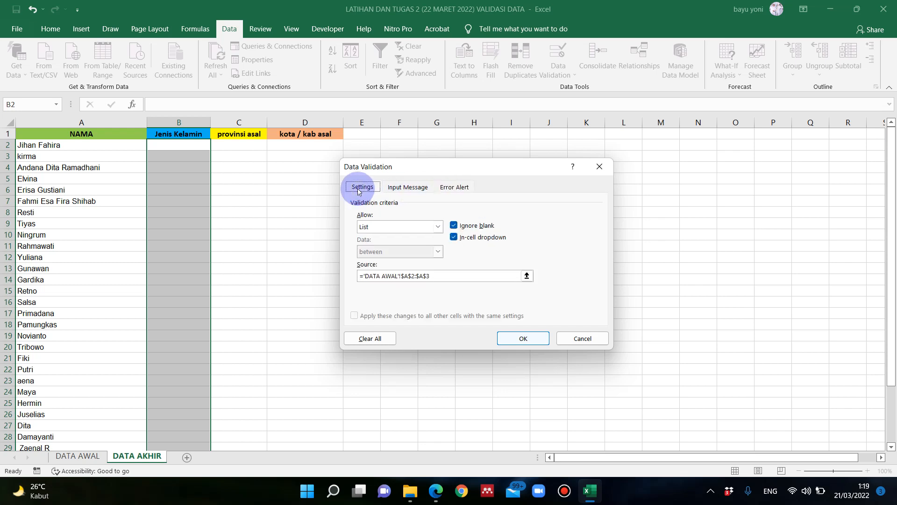
pyautogui.click(514, 338)
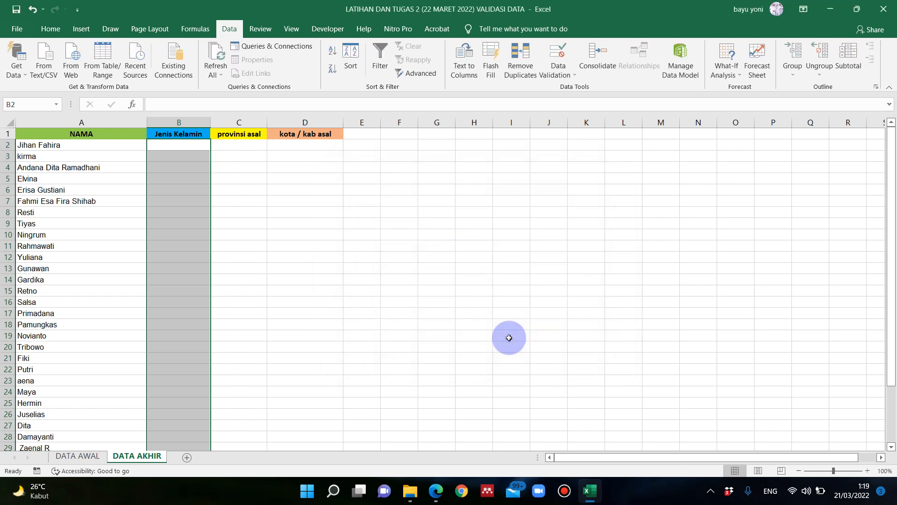
# - Check the input message and dropdown on several Jenis Kelamin cells from B2 to B13
pyautogui.click(196, 145)
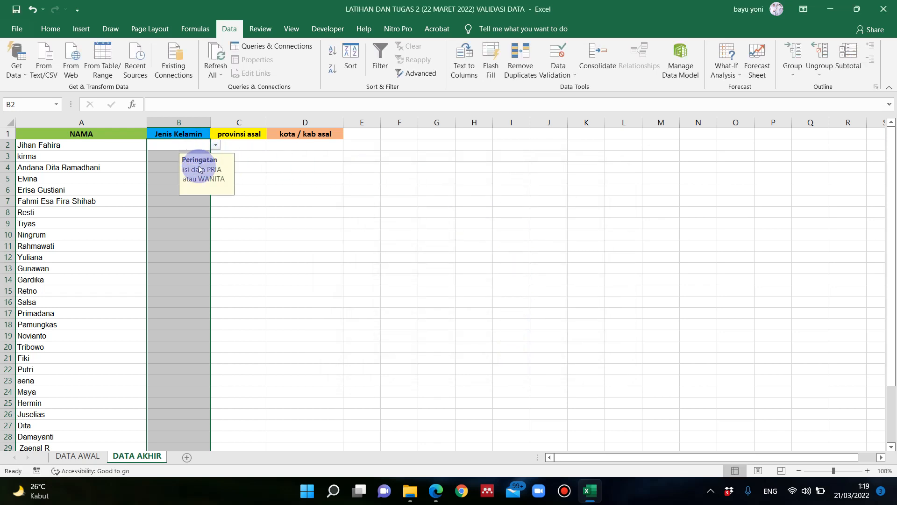
pyautogui.click(177, 167)
pyautogui.click(175, 188)
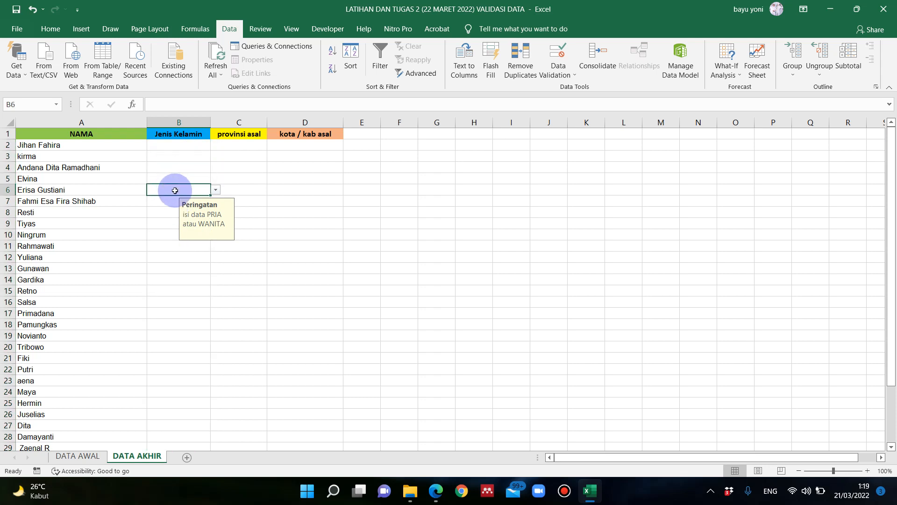
pyautogui.click(176, 200)
pyautogui.click(174, 213)
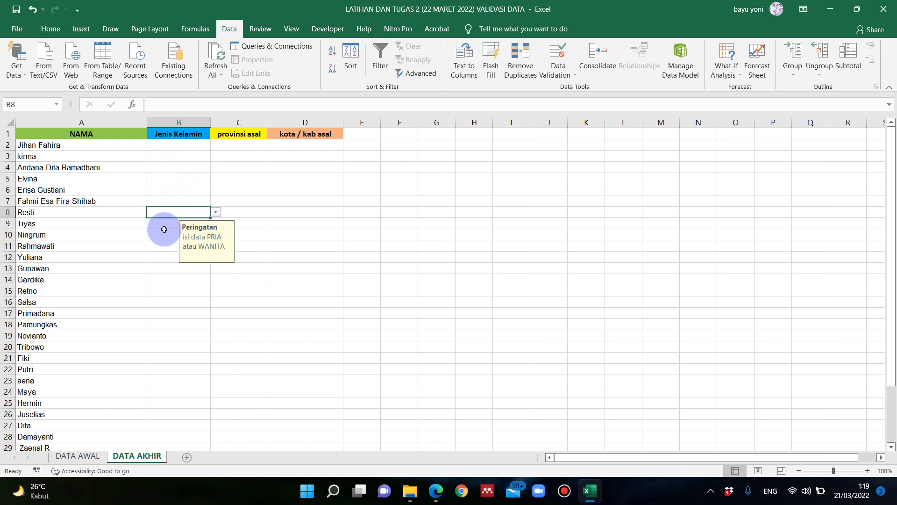
pyautogui.click(164, 234)
pyautogui.click(165, 246)
pyautogui.click(167, 266)
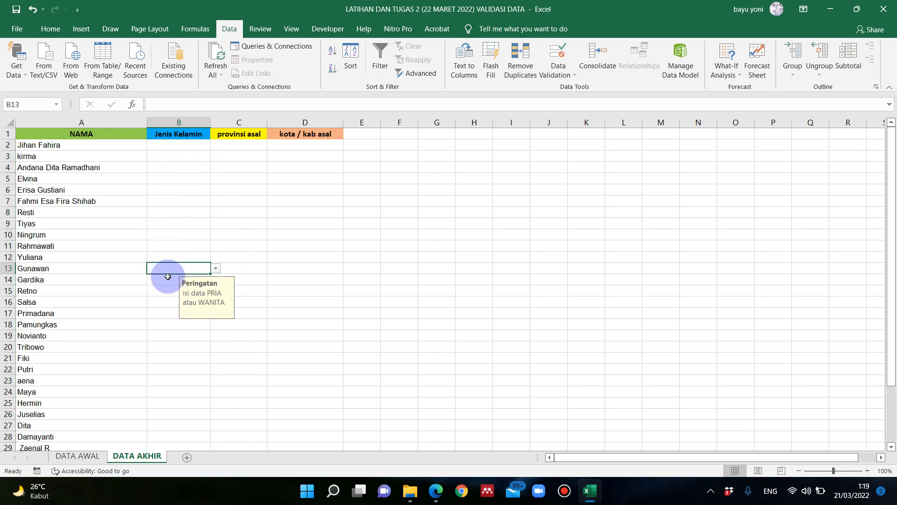
pyautogui.click(169, 279)
pyautogui.click(170, 246)
pyautogui.click(175, 213)
pyautogui.click(179, 182)
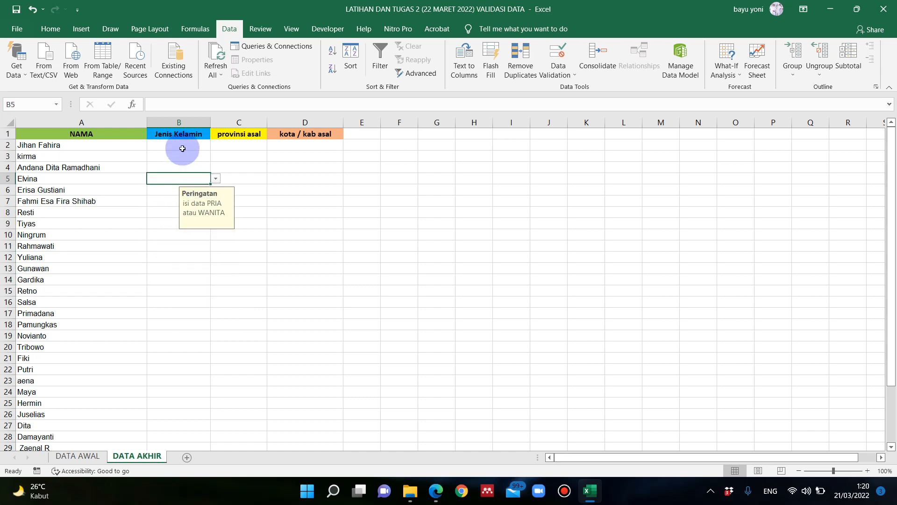
# - Add the error alert title "CEK KEMBALI" with the Stop style to the data validation of cell B2
pyautogui.click(179, 146)
pyautogui.click(556, 77)
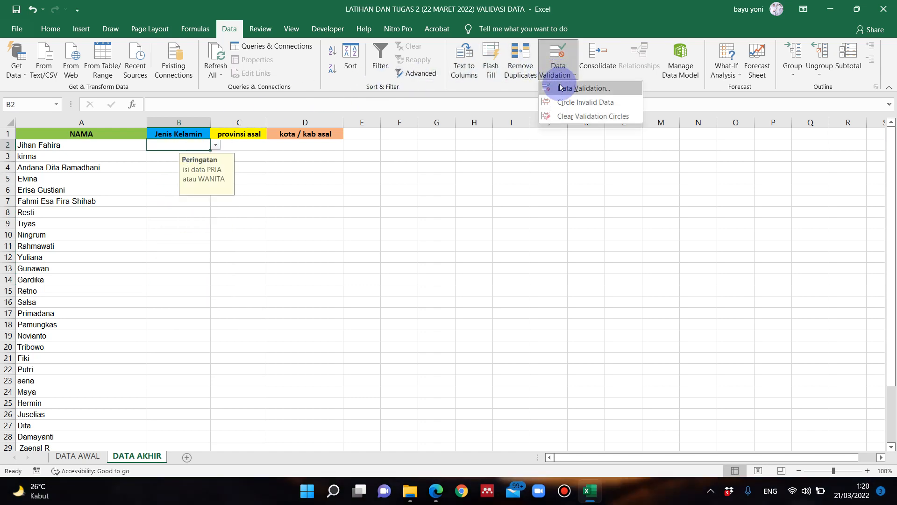
pyautogui.click(568, 89)
pyautogui.click(447, 189)
pyautogui.click(486, 241)
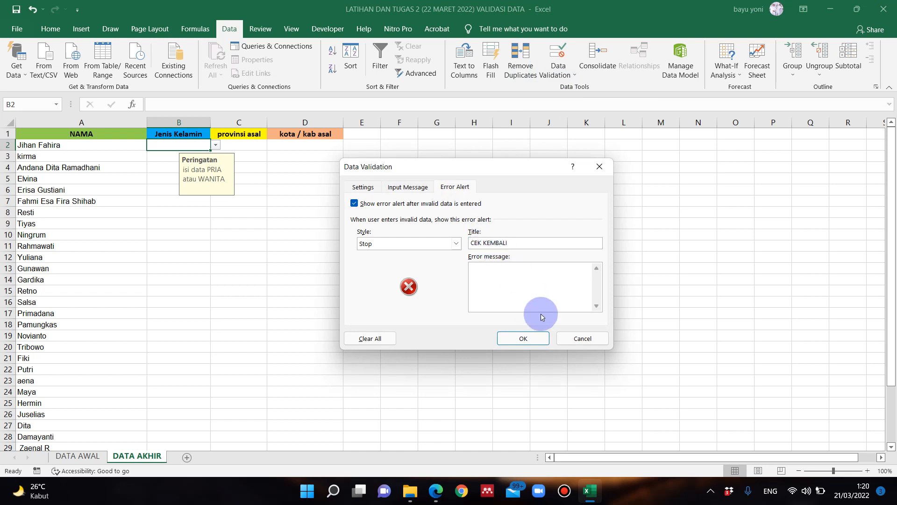
pyautogui.click(523, 338)
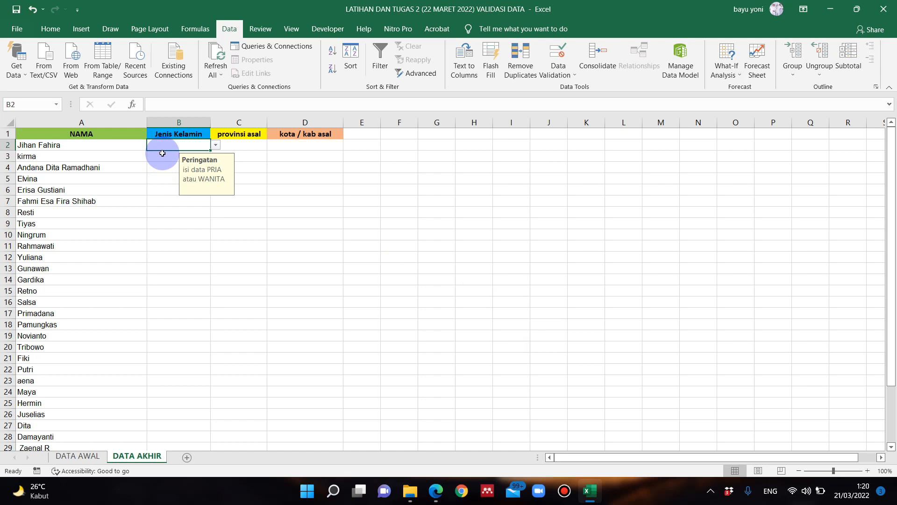
# - Try to enter "perempuan" in cell B2 to test the validation, and discard the entry
pyautogui.write('perempuan')
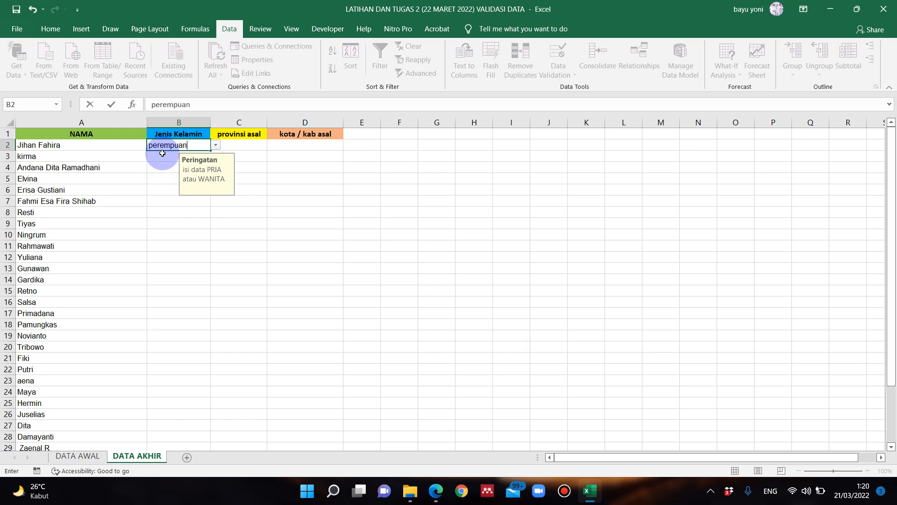
pyautogui.press('Return')
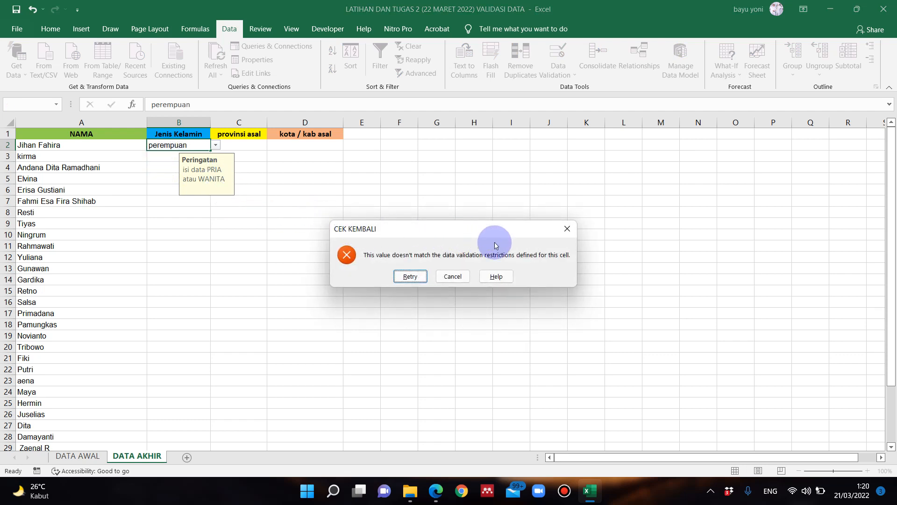
pyautogui.click(567, 229)
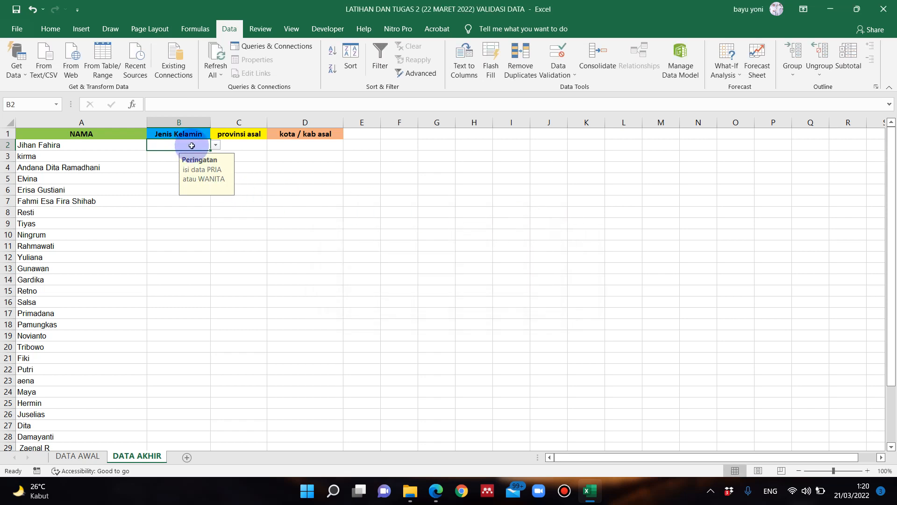
# - Fill the Jenis Kelamin cells B2 through B6 with "wanita" from the validation list
pyautogui.click(216, 146)
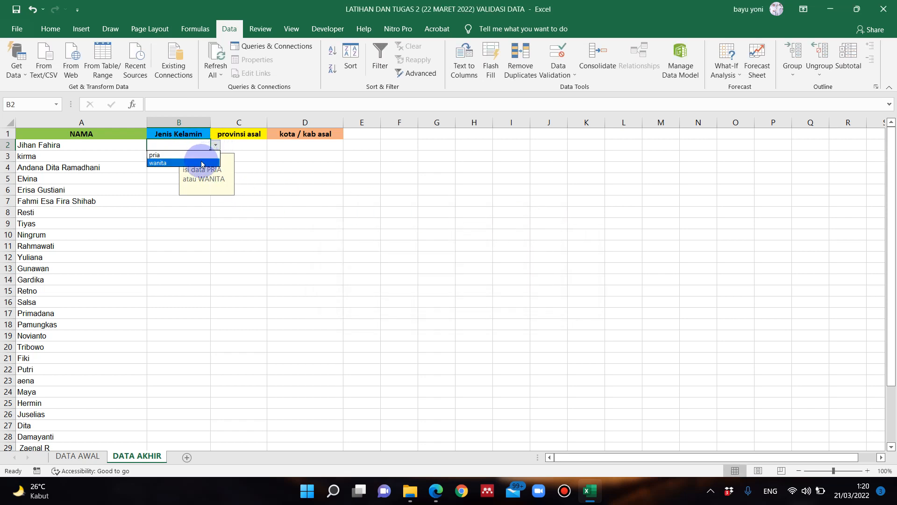
pyautogui.click(202, 163)
pyautogui.click(165, 161)
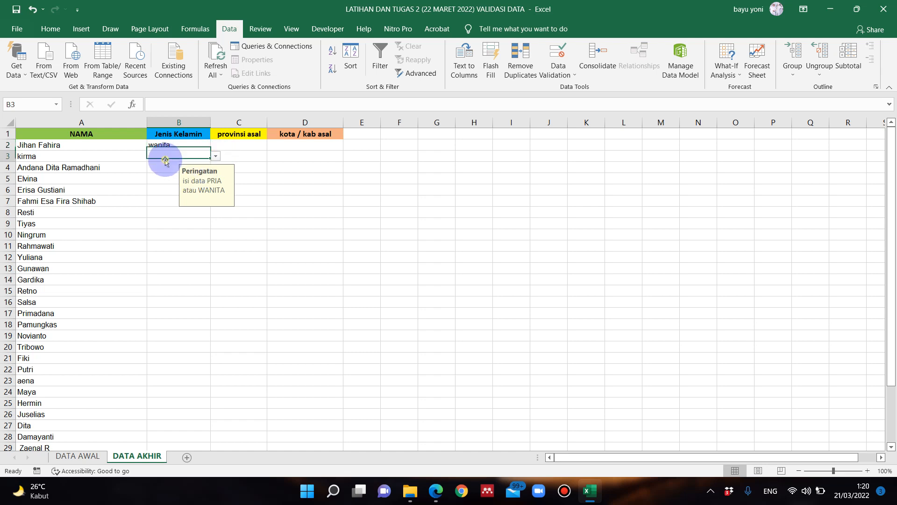
pyautogui.click(217, 157)
pyautogui.click(190, 174)
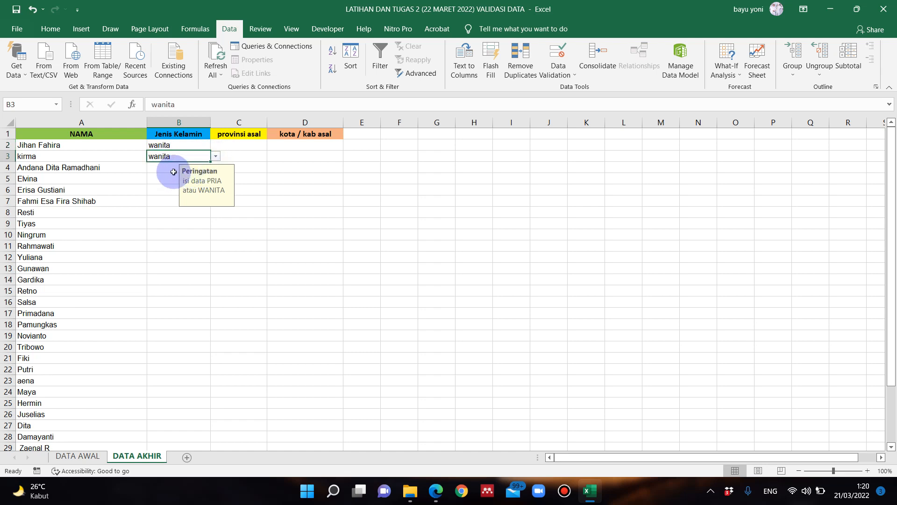
pyautogui.click(176, 169)
pyautogui.click(216, 168)
pyautogui.click(168, 185)
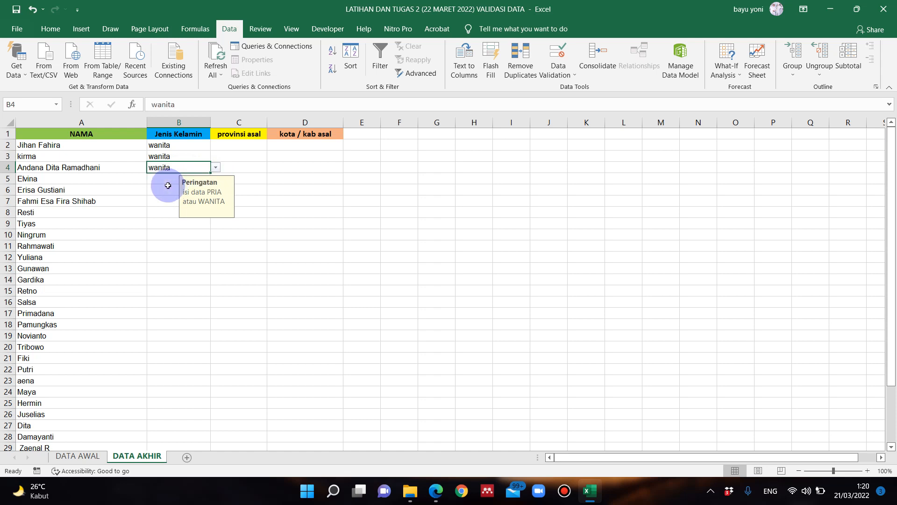
pyautogui.click(187, 179)
pyautogui.click(215, 179)
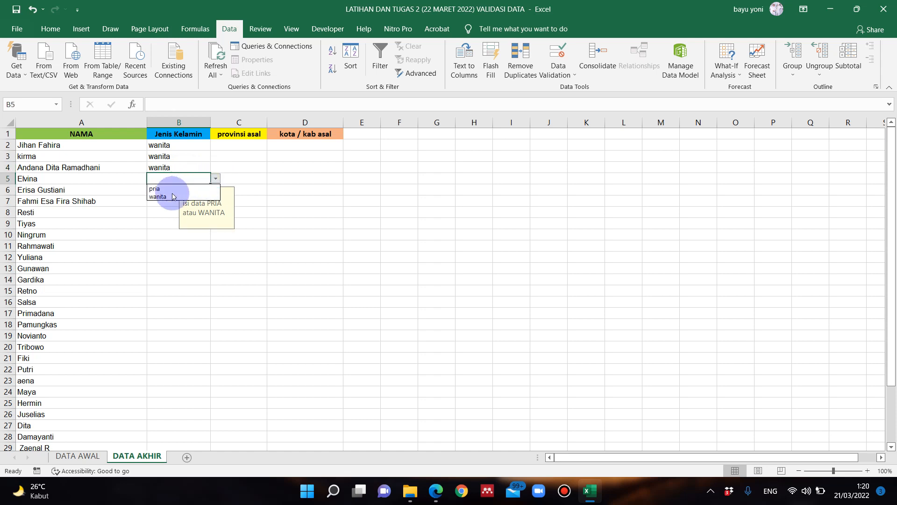
pyautogui.click(169, 196)
pyautogui.click(176, 194)
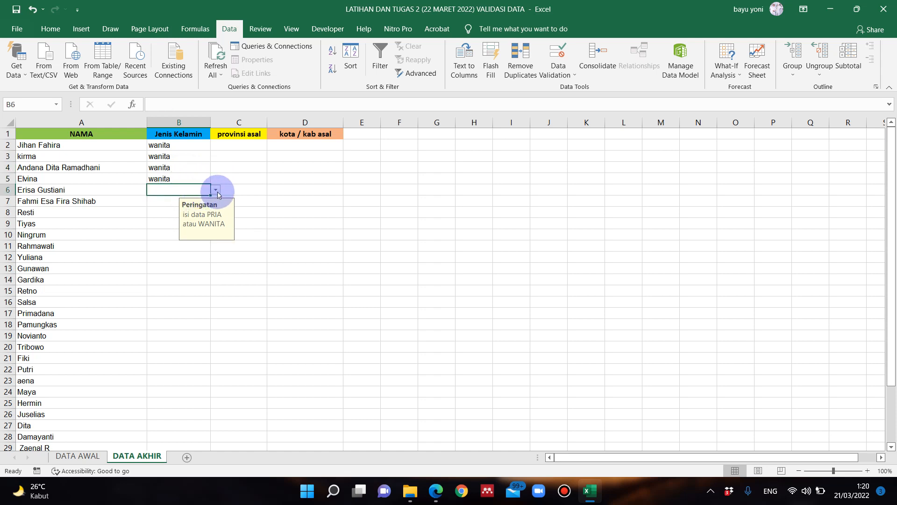
pyautogui.click(216, 190)
pyautogui.click(172, 206)
# - Fill the Jenis Kelamin cells B7 and B8 with "pria" from the validation list
pyautogui.click(164, 200)
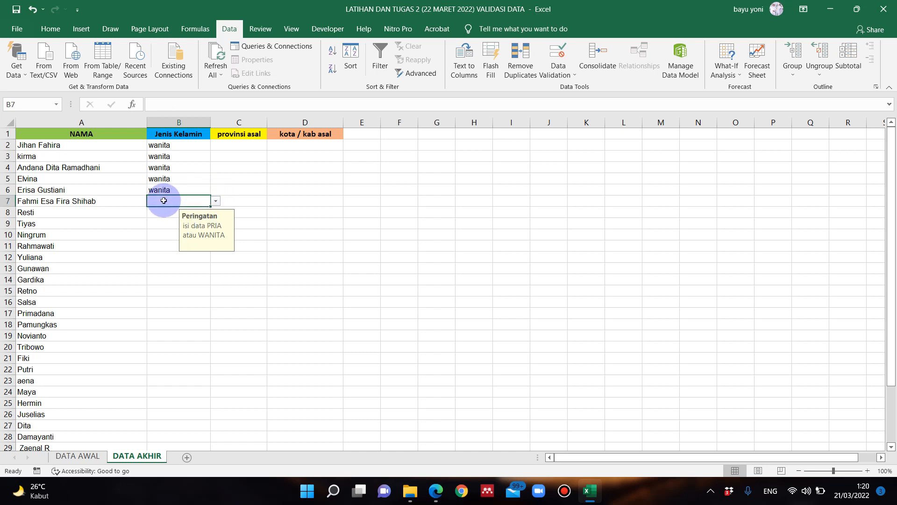
pyautogui.click(215, 202)
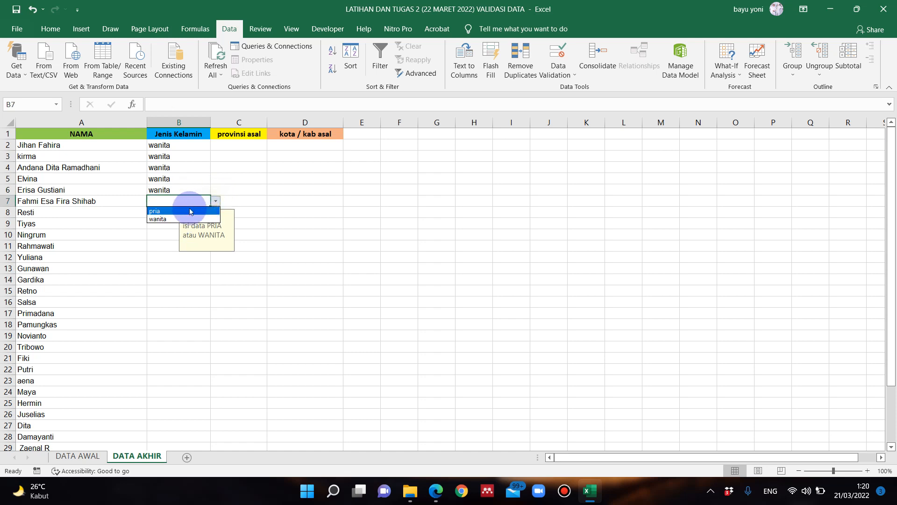
pyautogui.click(176, 210)
pyautogui.click(192, 212)
pyautogui.click(215, 214)
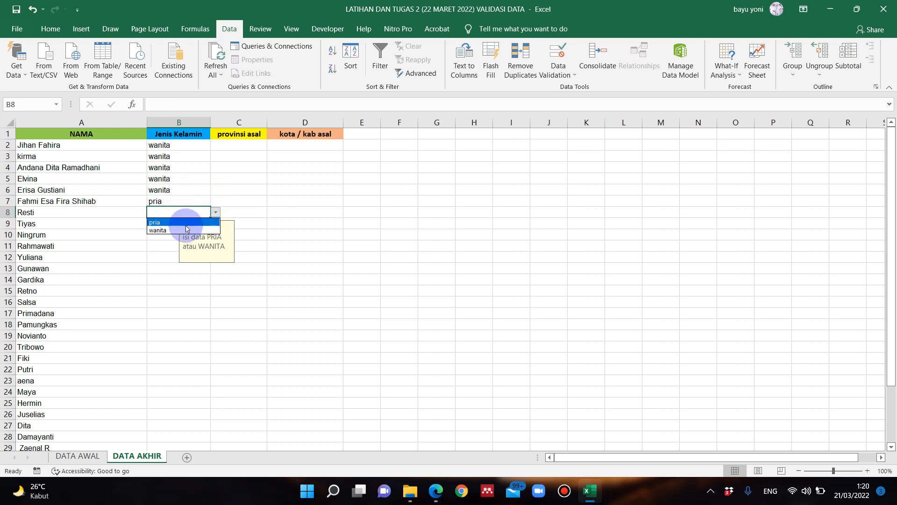
pyautogui.click(176, 223)
# - Fill the Jenis Kelamin cells B9 through B12 with "wanita" from the validation list
pyautogui.click(173, 224)
pyautogui.click(215, 225)
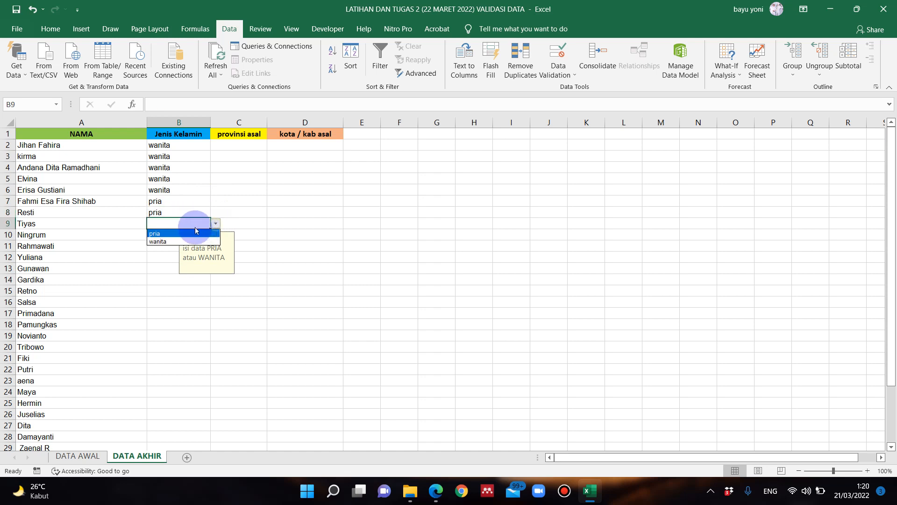
pyautogui.click(176, 241)
pyautogui.click(182, 235)
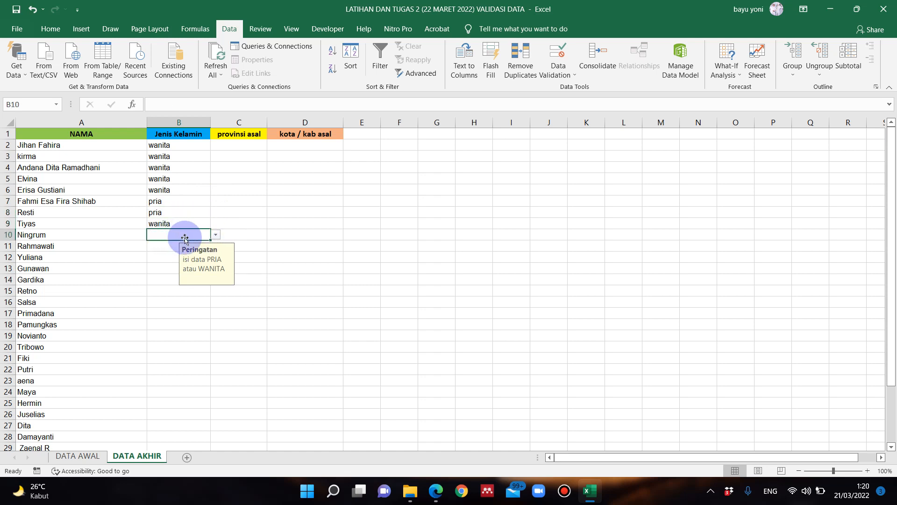
pyautogui.click(215, 235)
pyautogui.click(166, 252)
pyautogui.click(156, 246)
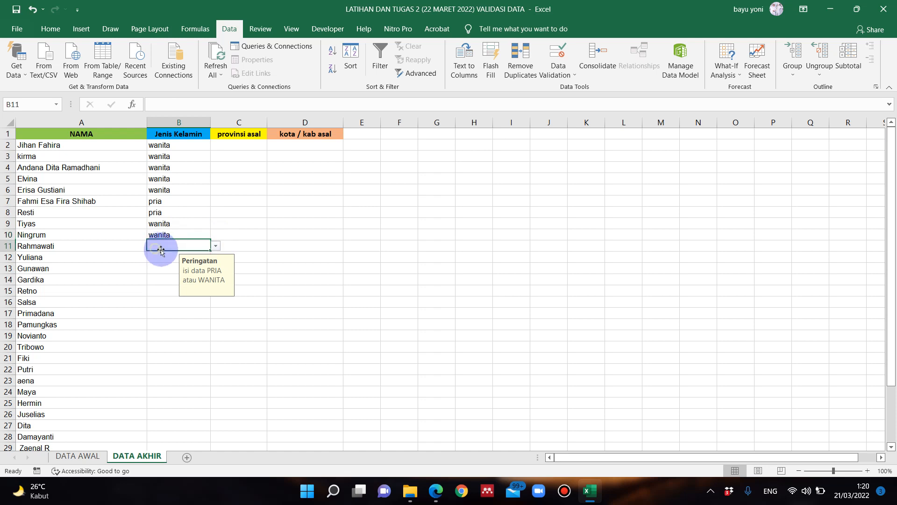
pyautogui.click(215, 246)
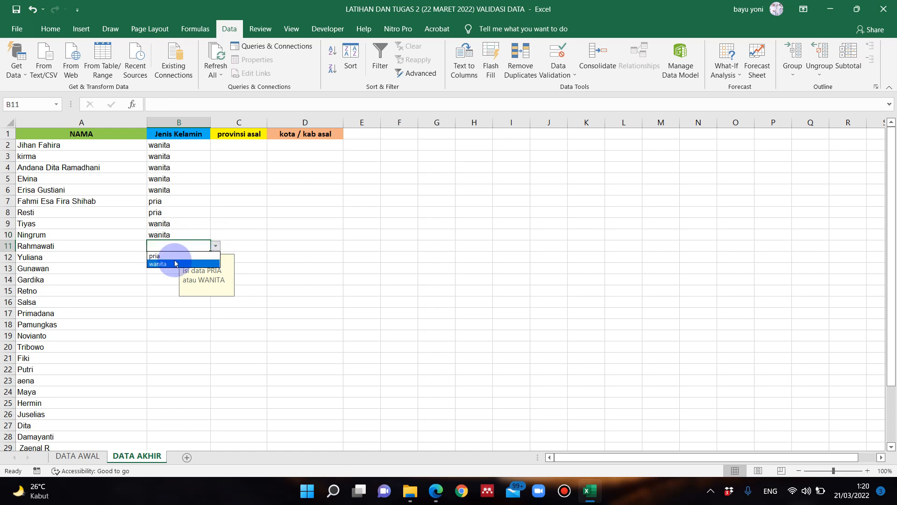
pyautogui.click(174, 263)
pyautogui.click(171, 257)
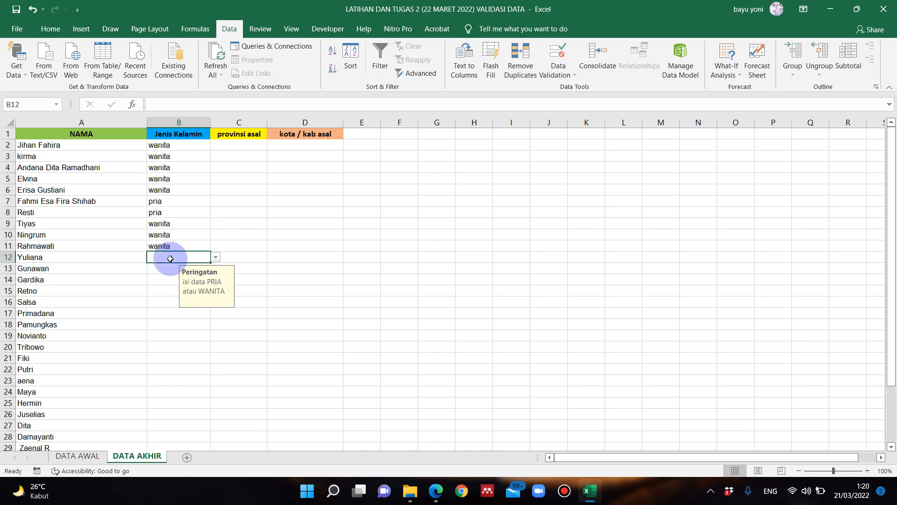
pyautogui.click(215, 257)
pyautogui.click(177, 275)
# - Check the input message on several empty and filled Jenis Kelamin cells between B4 and B22
pyautogui.scroll(-2, 158, 248)
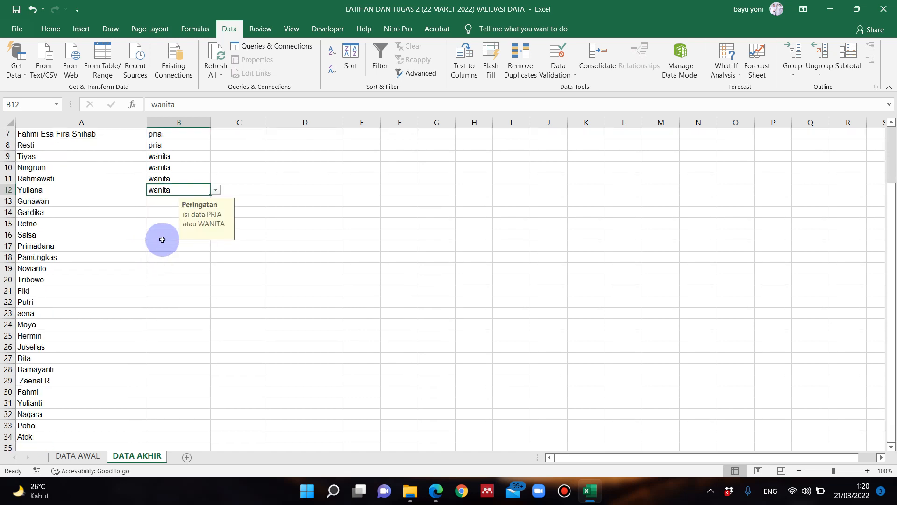
pyautogui.click(162, 212)
pyautogui.scroll(2, 161, 234)
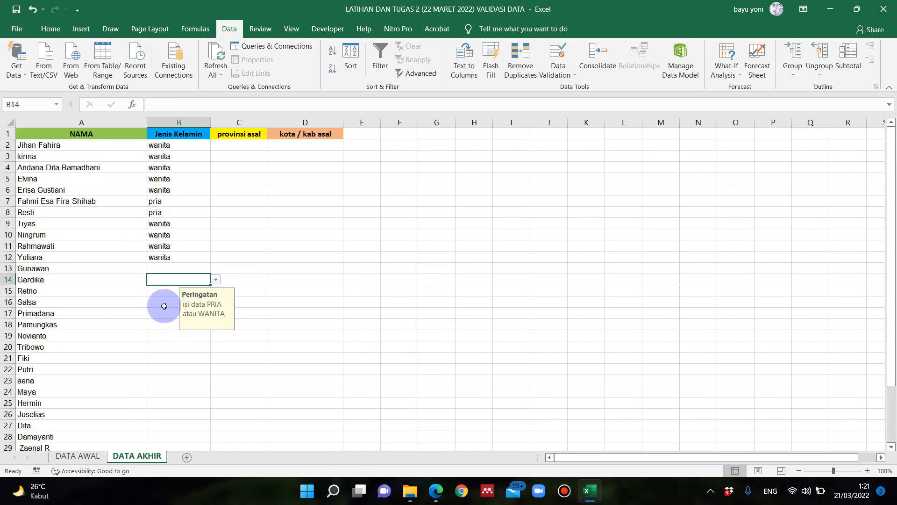
pyautogui.scroll(-1, 160, 300)
pyautogui.scroll(-2, 160, 300)
pyautogui.scroll(3, 169, 272)
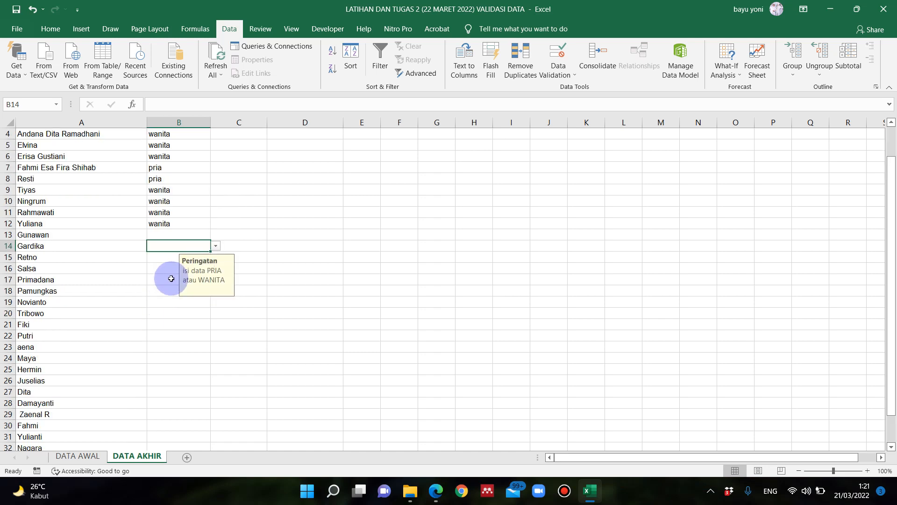
pyautogui.click(161, 324)
pyautogui.click(168, 367)
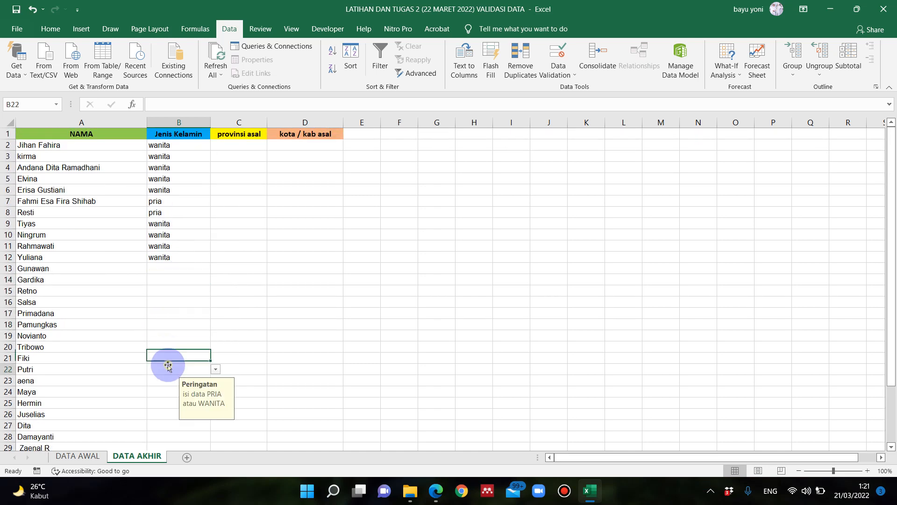
pyautogui.click(161, 304)
pyautogui.click(173, 265)
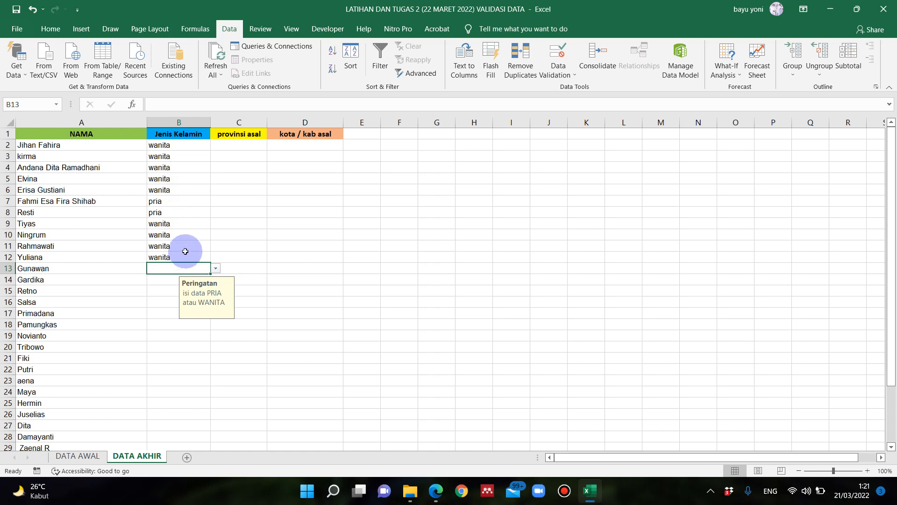
pyautogui.click(180, 222)
pyautogui.click(180, 168)
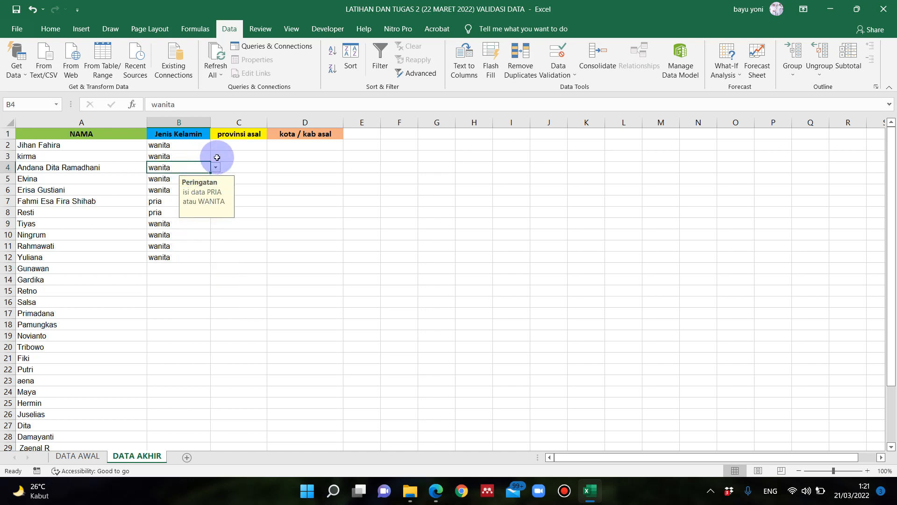
# - Start a data validation rule on the provinsi asal cells C2 through C34 that allows a List
pyautogui.click(238, 146)
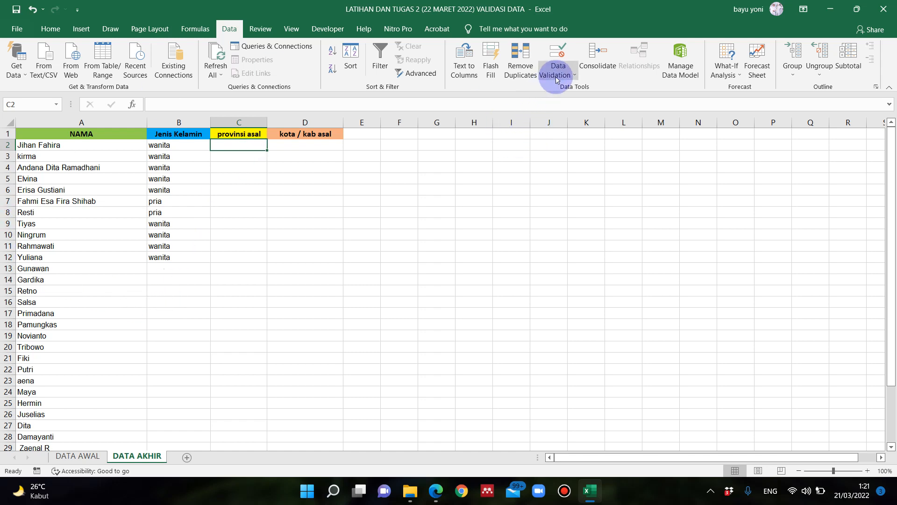
pyautogui.click(248, 181)
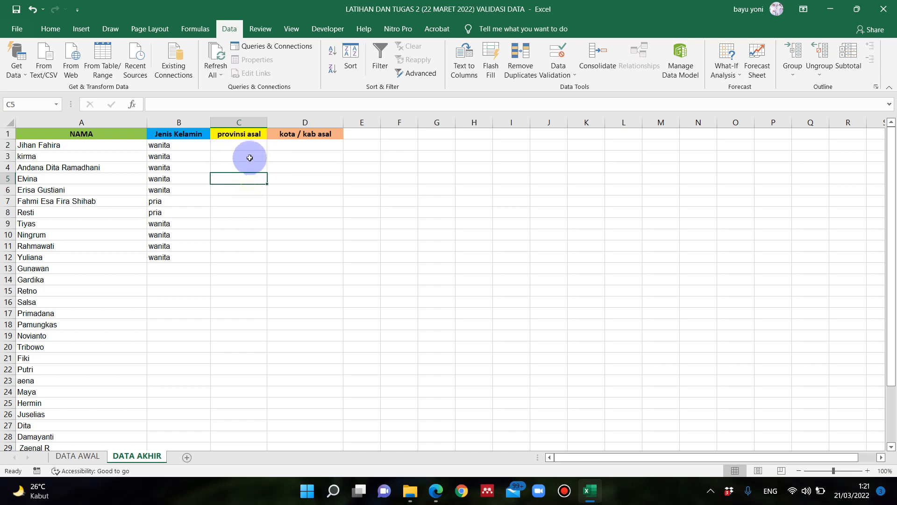
pyautogui.click(253, 147)
pyautogui.moveTo(253, 151); pyautogui.dragTo(230, 426)
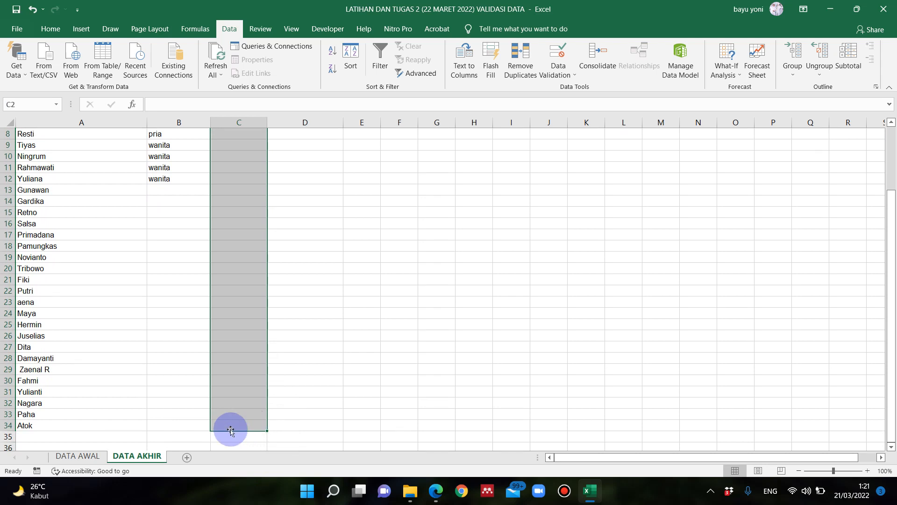
pyautogui.click(555, 74)
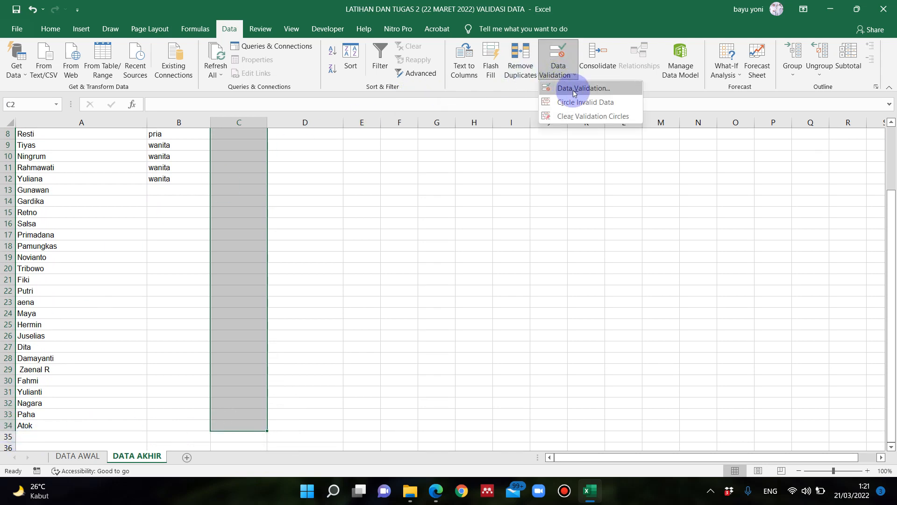
pyautogui.click(574, 93)
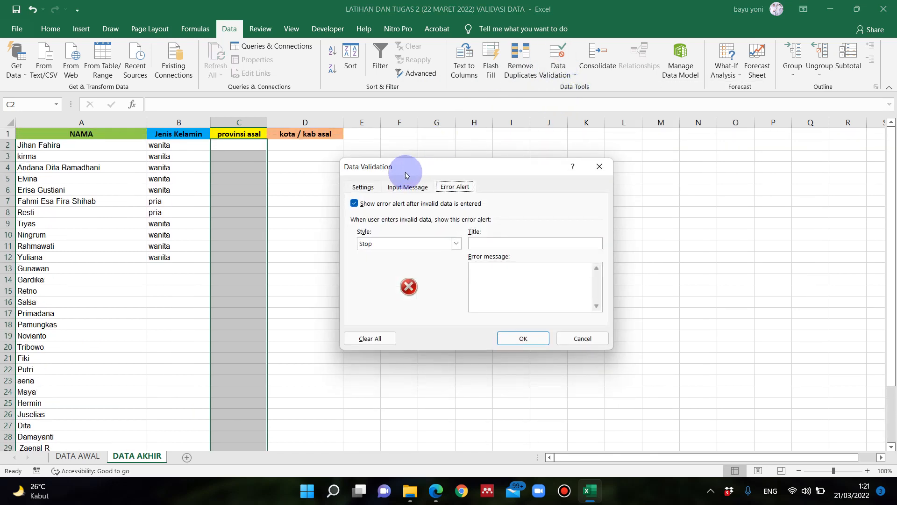
pyautogui.click(371, 187)
pyautogui.click(403, 187)
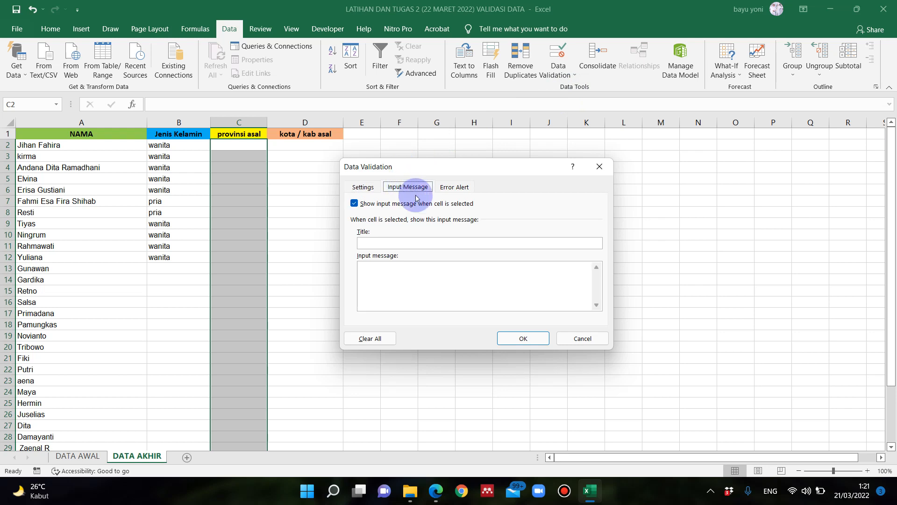
pyautogui.click(454, 187)
pyautogui.click(369, 188)
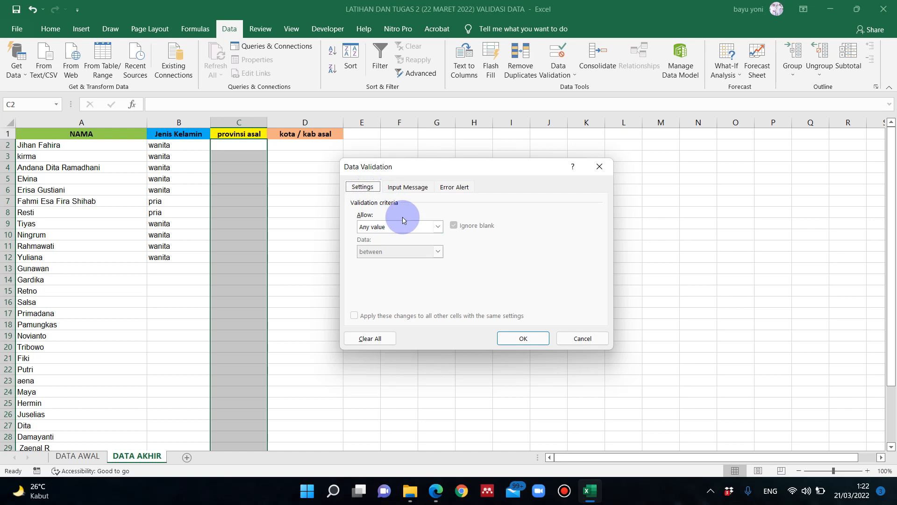
pyautogui.click(437, 226)
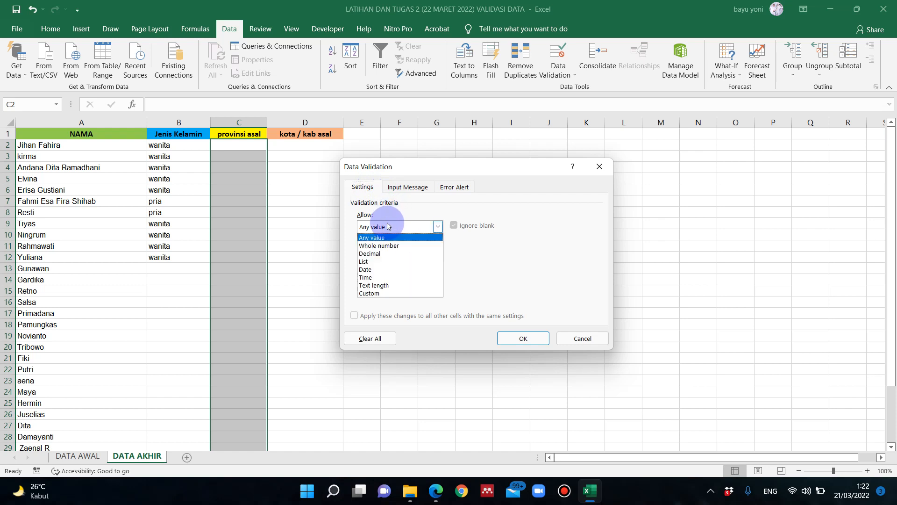
pyautogui.click(385, 267)
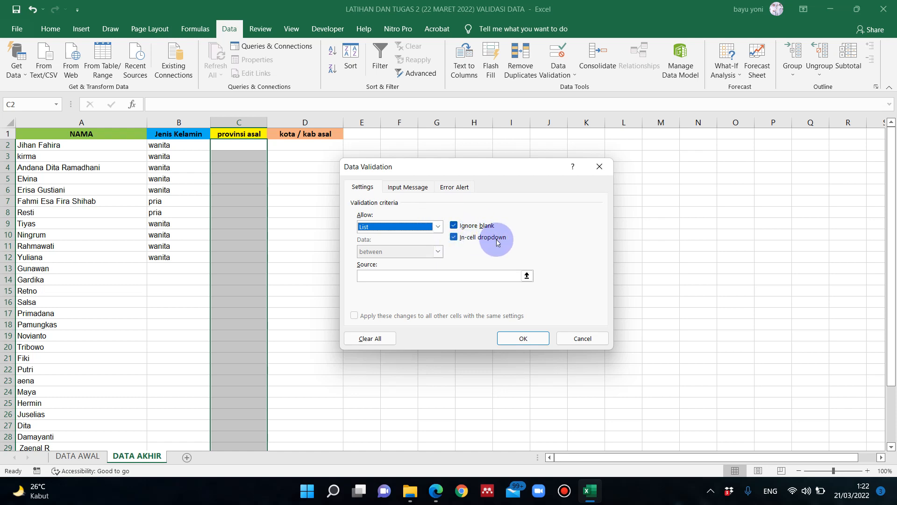
# - Set the list source to the provinces in B2 through B3 on the DATA AWAL sheet
pyautogui.click(527, 276)
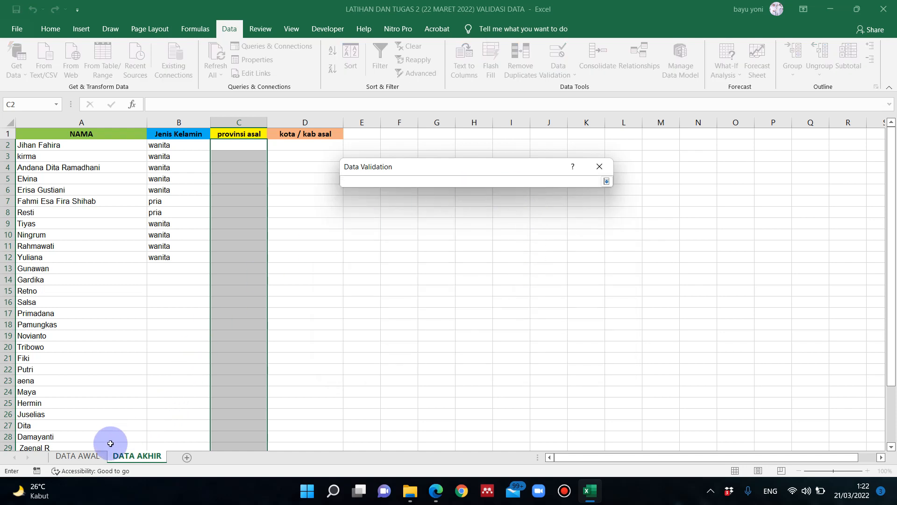
pyautogui.click(92, 460)
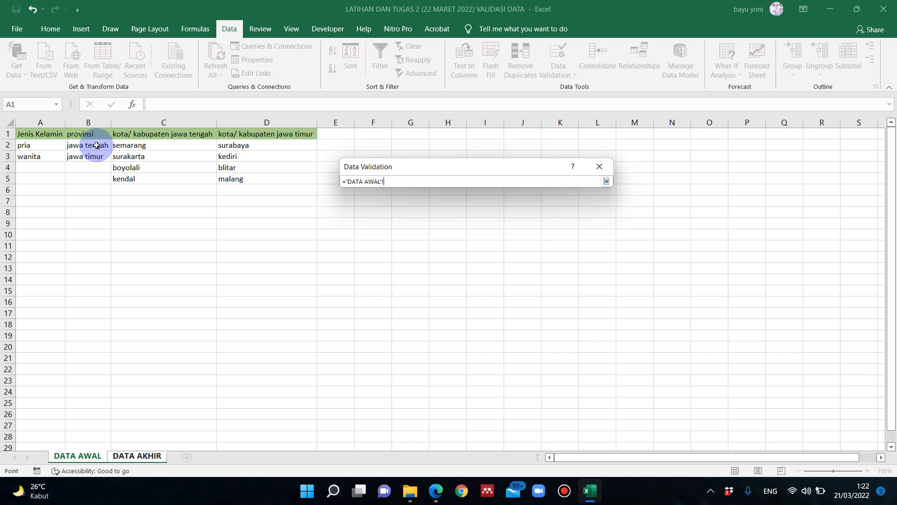
pyautogui.moveTo(96, 145); pyautogui.dragTo(97, 156)
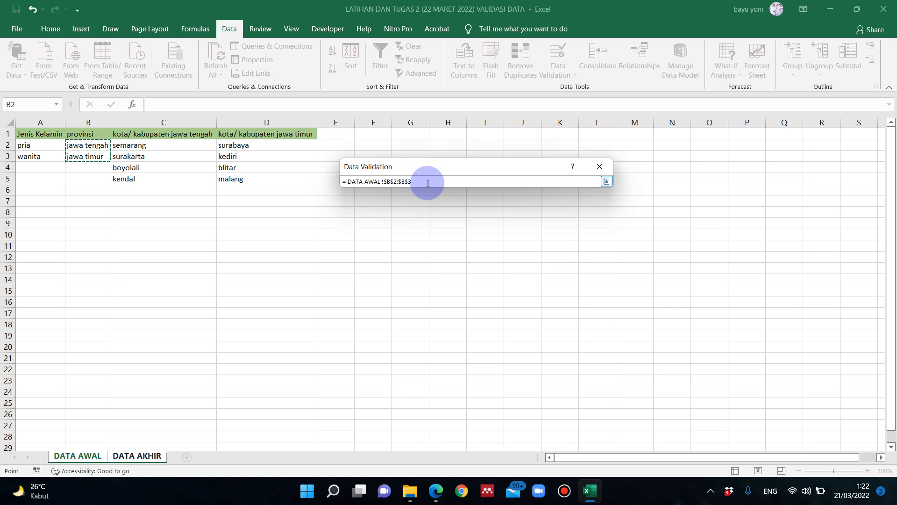
pyautogui.press('Return')
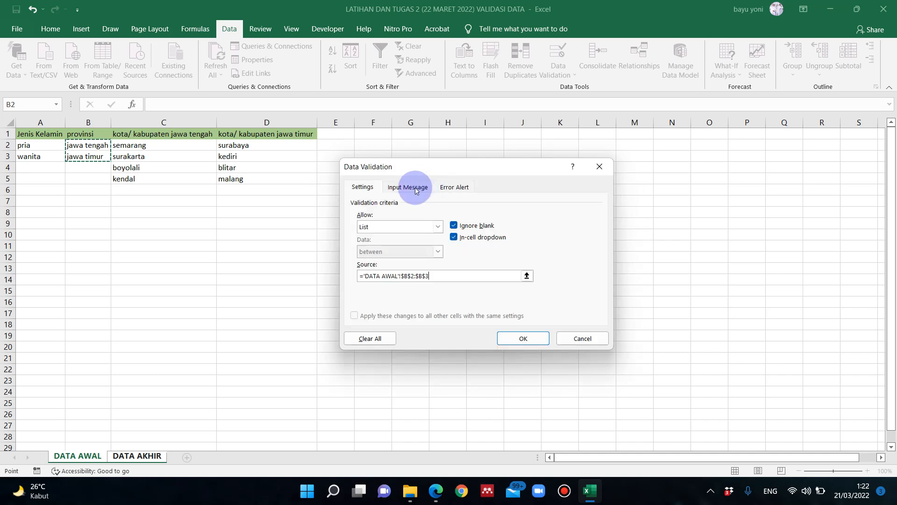
# - Add the input message "hanya 2 provinsi" and the error alert title "cek kembali", and apply the validation rule
pyautogui.click(415, 189)
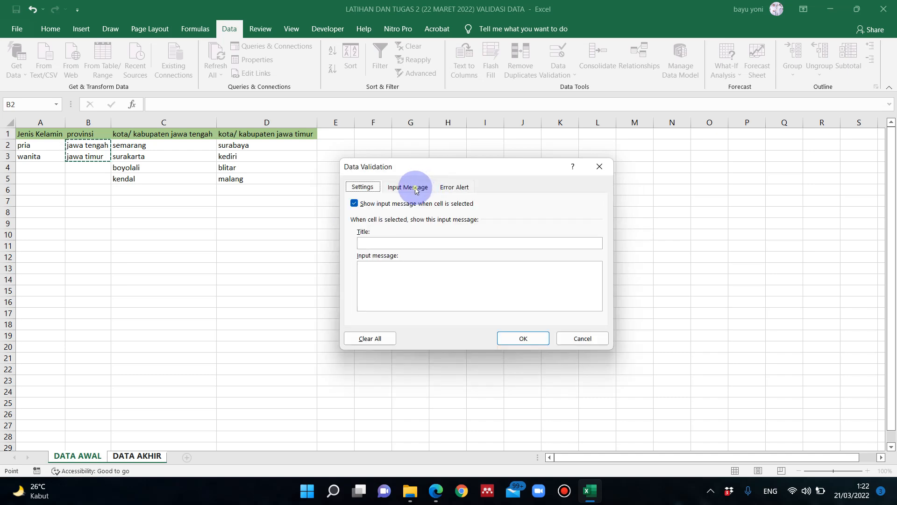
pyautogui.click(418, 278)
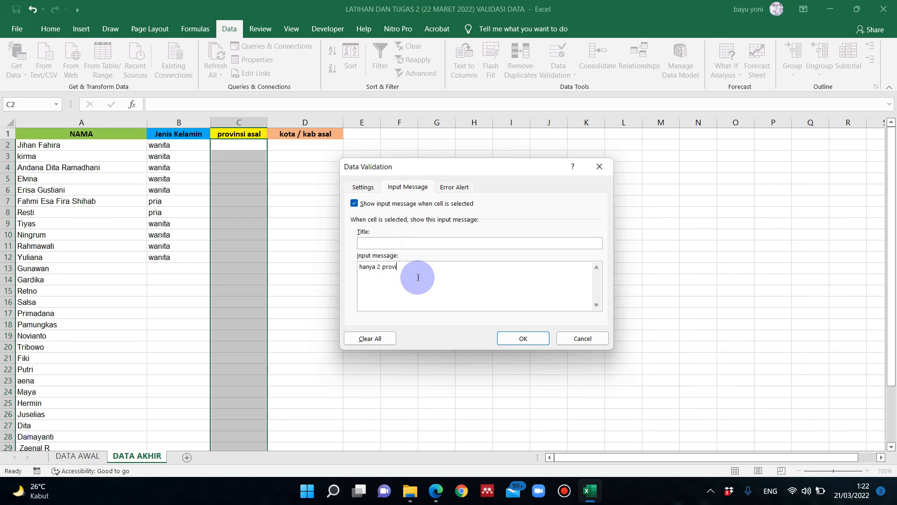
pyautogui.click(455, 187)
pyautogui.click(478, 243)
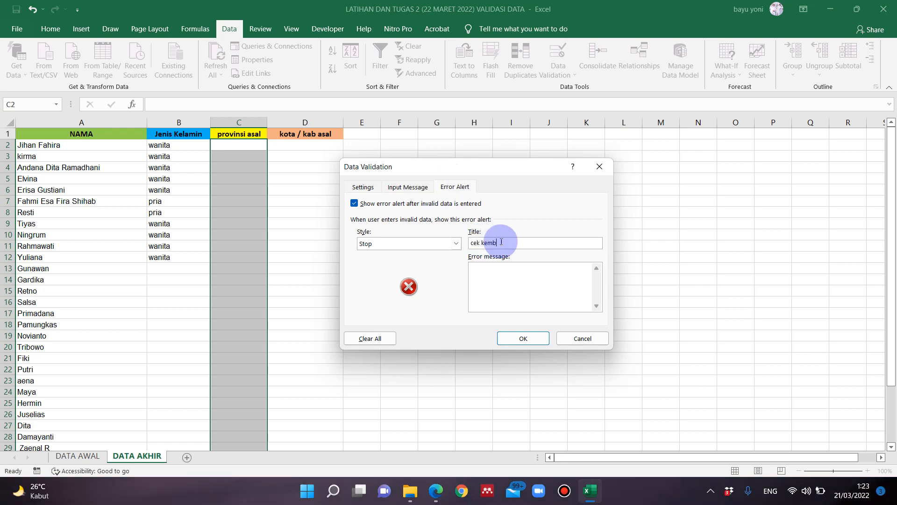
pyautogui.click(374, 188)
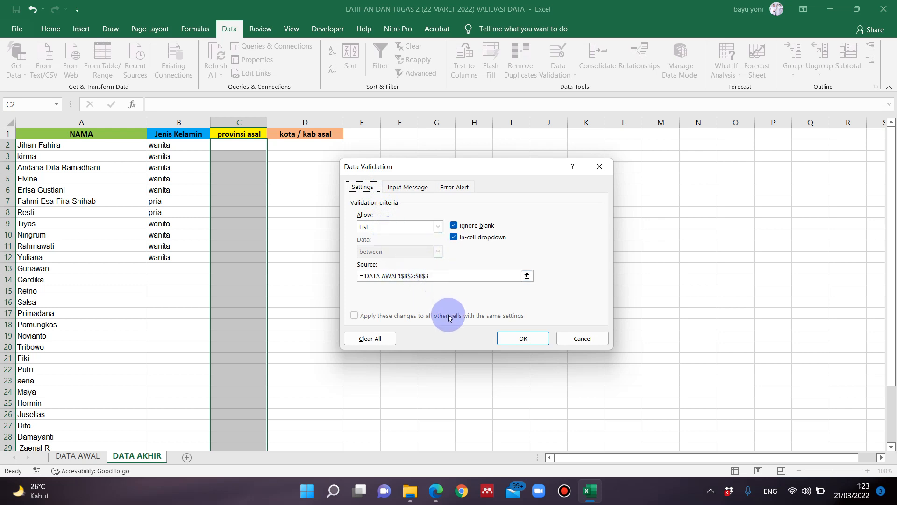
pyautogui.click(539, 341)
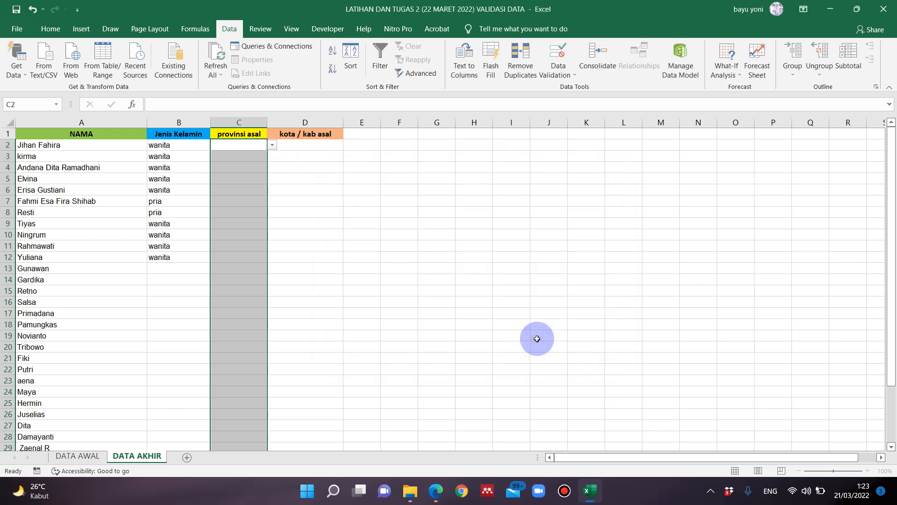
# - Fill the provinsi asal cells C2 through C4 with "jawa timur" from the validation list
pyautogui.click(302, 177)
pyautogui.click(257, 148)
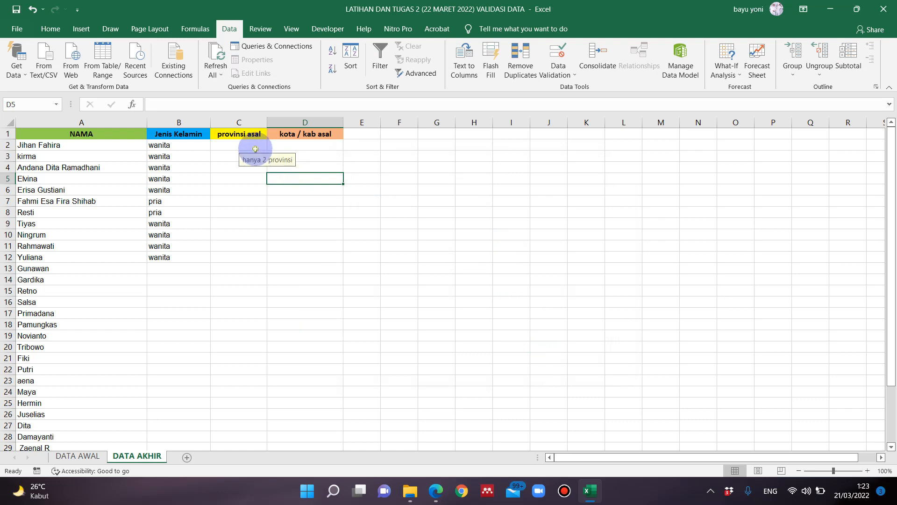
pyautogui.click(273, 146)
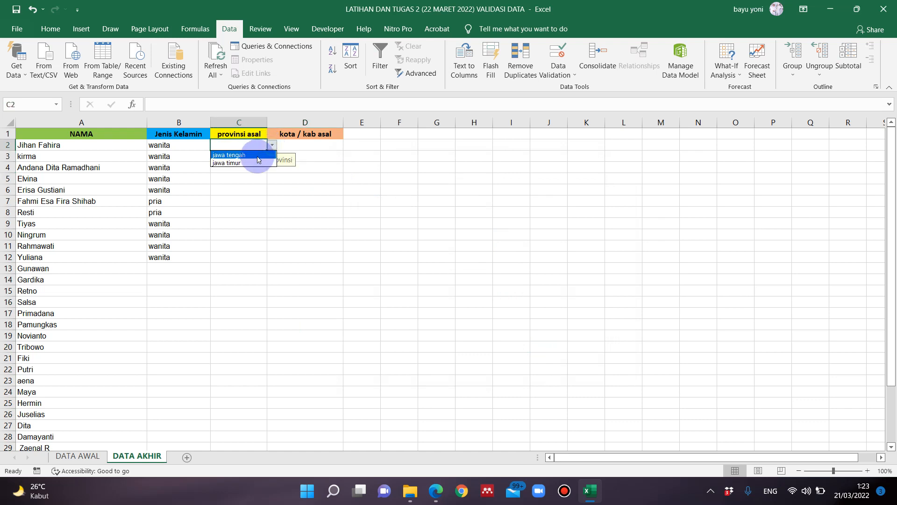
pyautogui.click(248, 158)
pyautogui.press('Return')
pyautogui.click(272, 156)
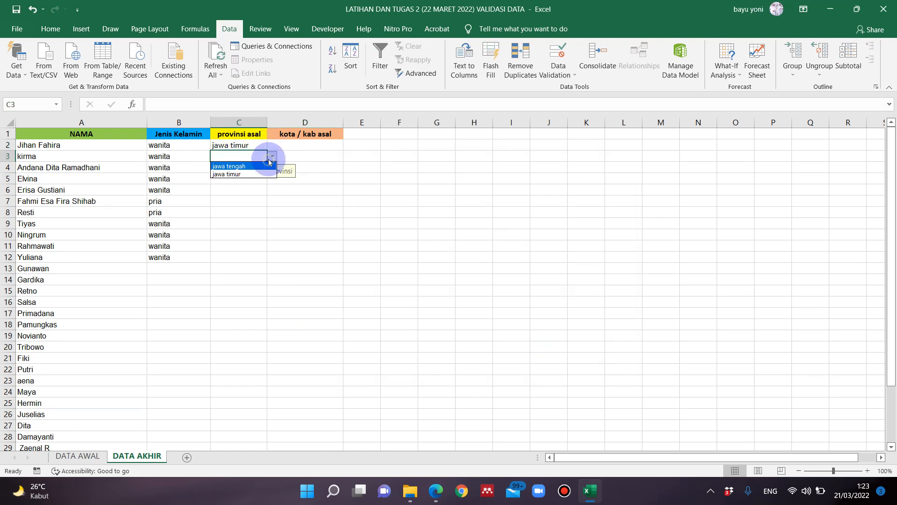
pyautogui.click(246, 167)
pyautogui.press('Return')
pyautogui.press('Return')
pyautogui.click(229, 169)
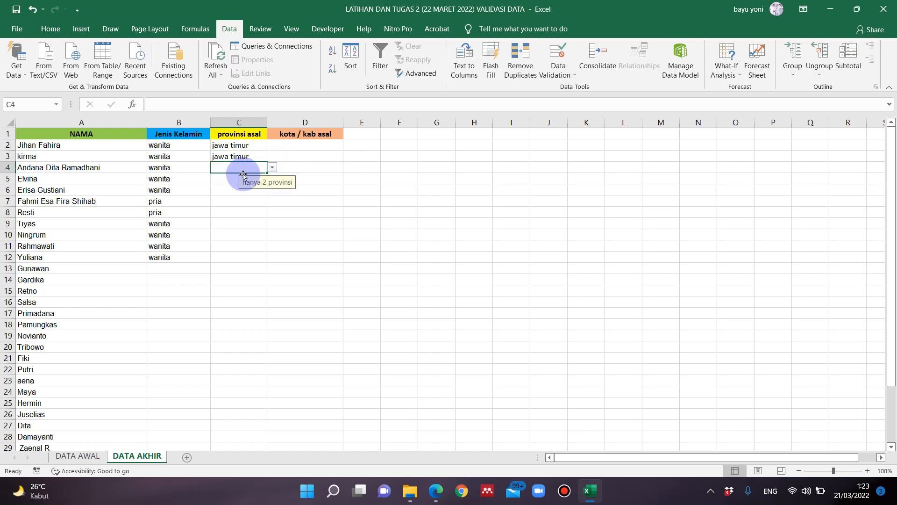
pyautogui.click(273, 168)
pyautogui.click(244, 179)
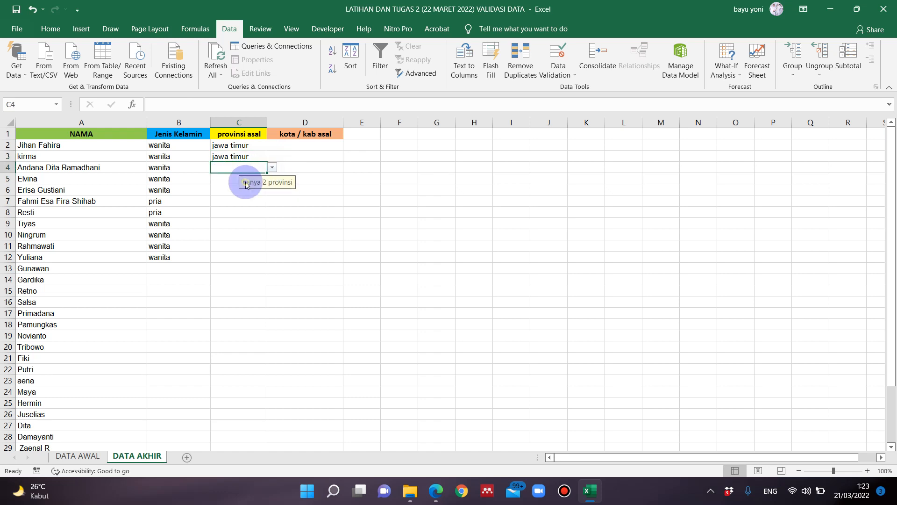
pyautogui.press('Return')
# - Fill the provinsi asal cells C5 through C8 with "jawa tengah" from the validation list
pyautogui.click(272, 179)
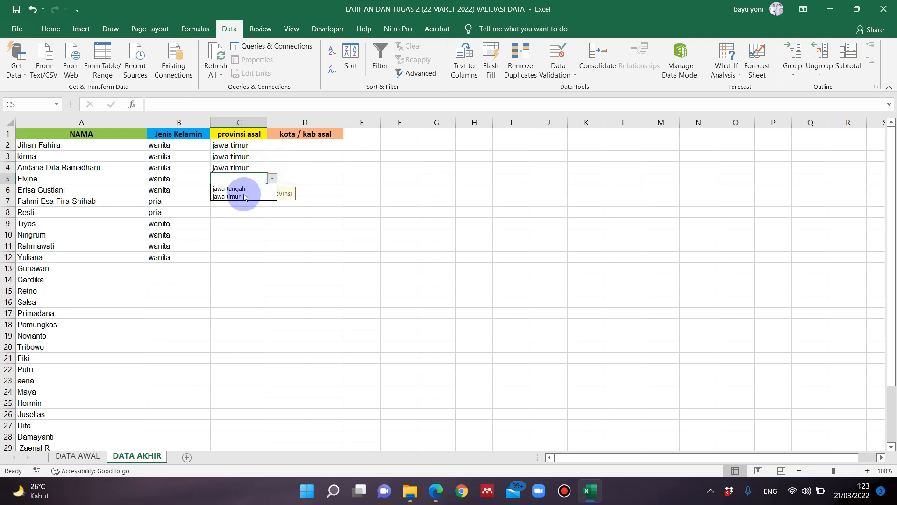
pyautogui.click(231, 193)
pyautogui.press('Return')
pyautogui.click(272, 190)
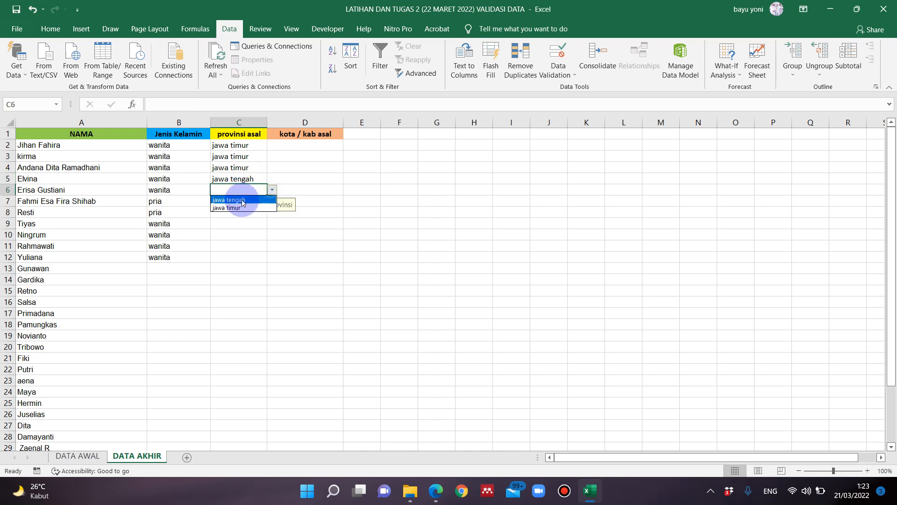
pyautogui.click(231, 207)
pyautogui.press('Return')
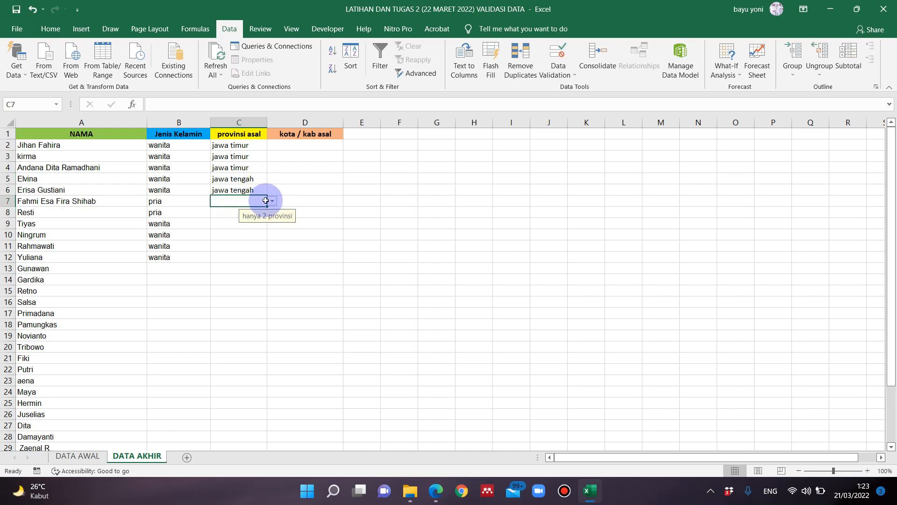
pyautogui.click(272, 201)
pyautogui.click(234, 212)
pyautogui.press('Return')
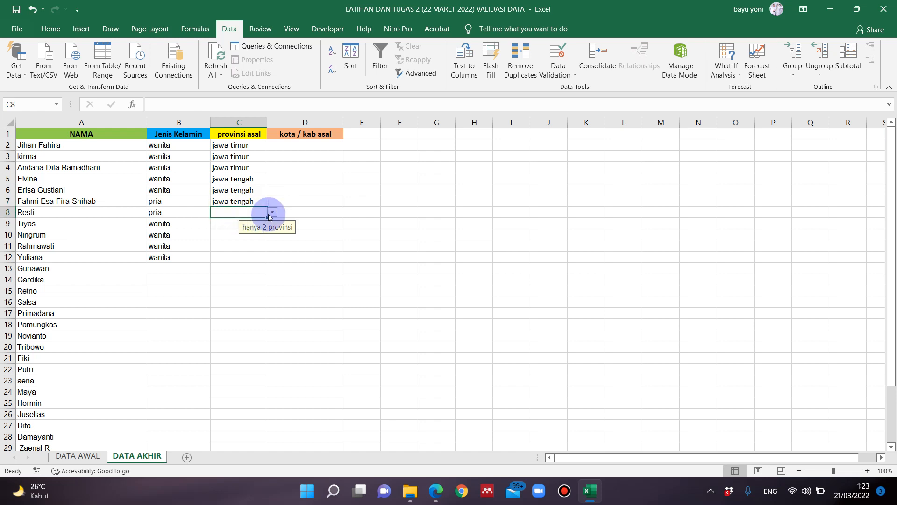
pyautogui.click(271, 212)
pyautogui.click(231, 222)
pyautogui.press('Return')
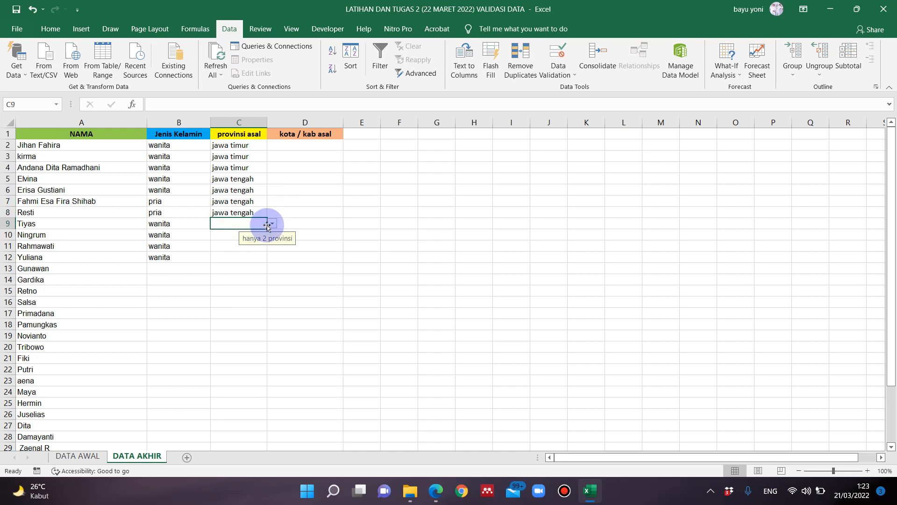
# - Fill the provinsi asal cells C9 and C10 with "jawa timur" from the validation list
pyautogui.click(272, 223)
pyautogui.click(240, 241)
pyautogui.press('Return')
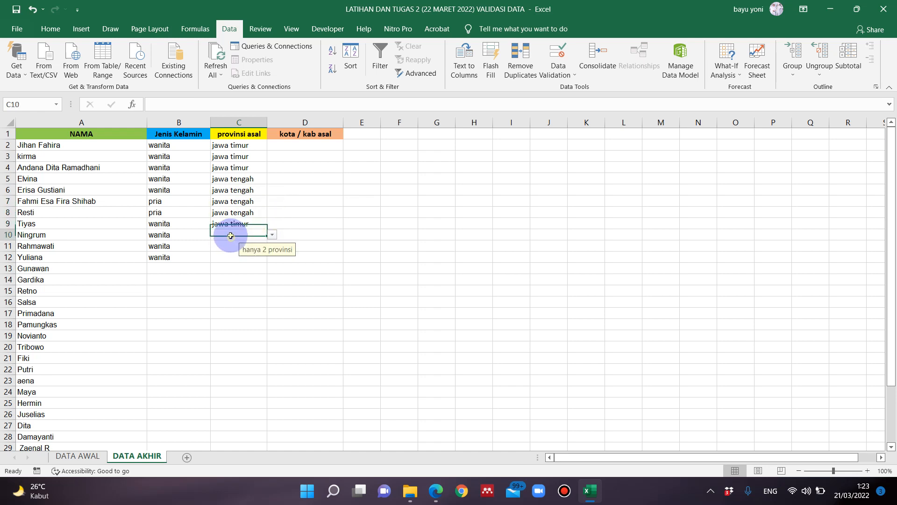
pyautogui.click(272, 235)
pyautogui.click(247, 254)
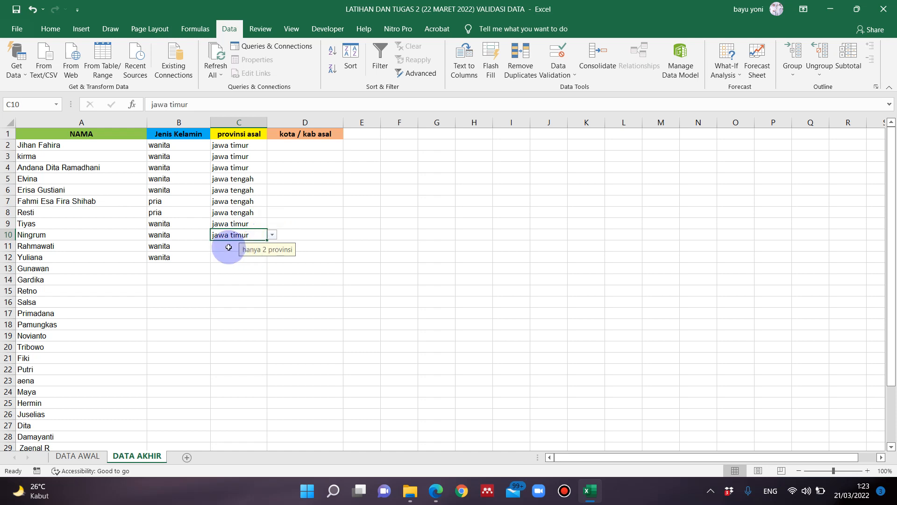
pyautogui.press('Return')
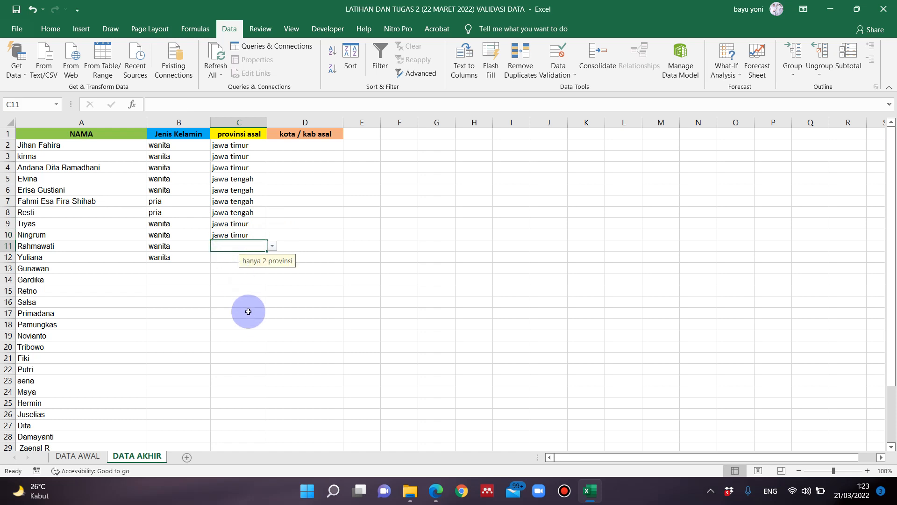
pyautogui.scroll(-4, 245, 309)
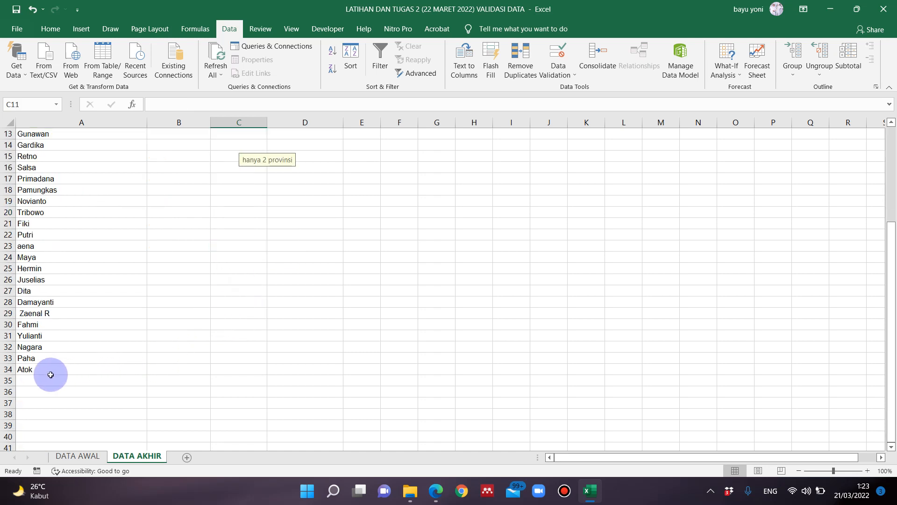
pyautogui.scroll(4, 49, 367)
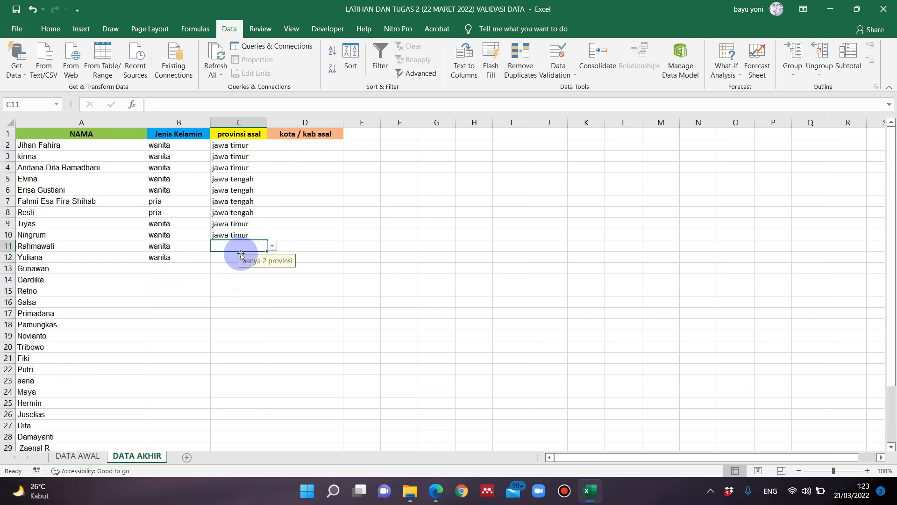
pyautogui.click(235, 224)
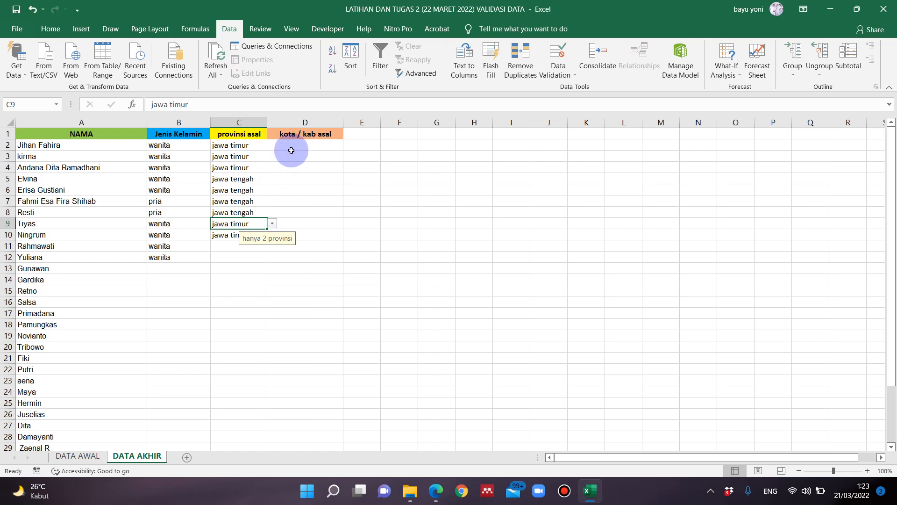
# - Examine the provinces and the kota/kabupaten lists for jawa tengah and jawa timur on the DATA AWAL sheet
pyautogui.click(82, 457)
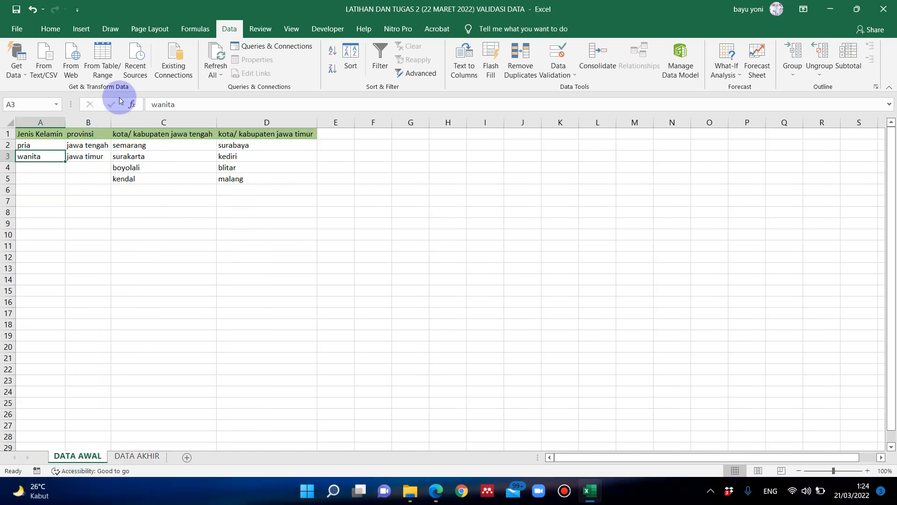
pyautogui.click(87, 147)
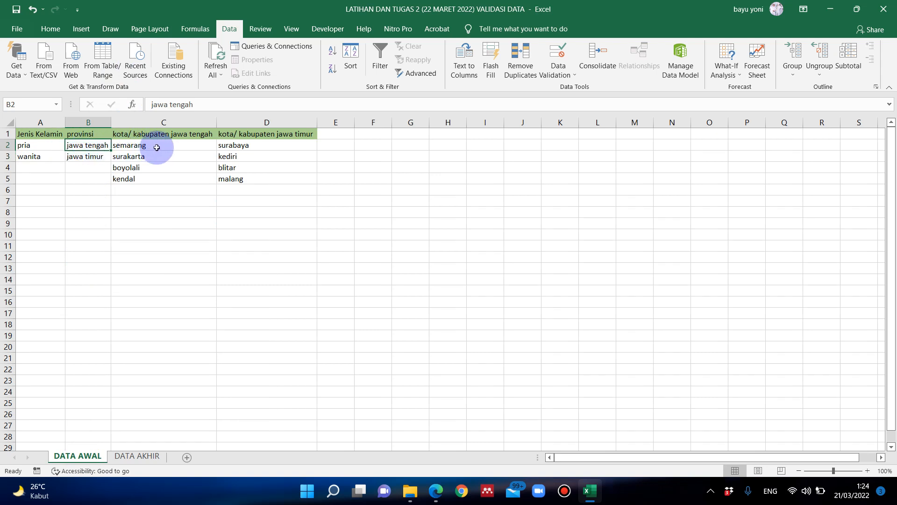
pyautogui.click(157, 148)
pyautogui.click(150, 157)
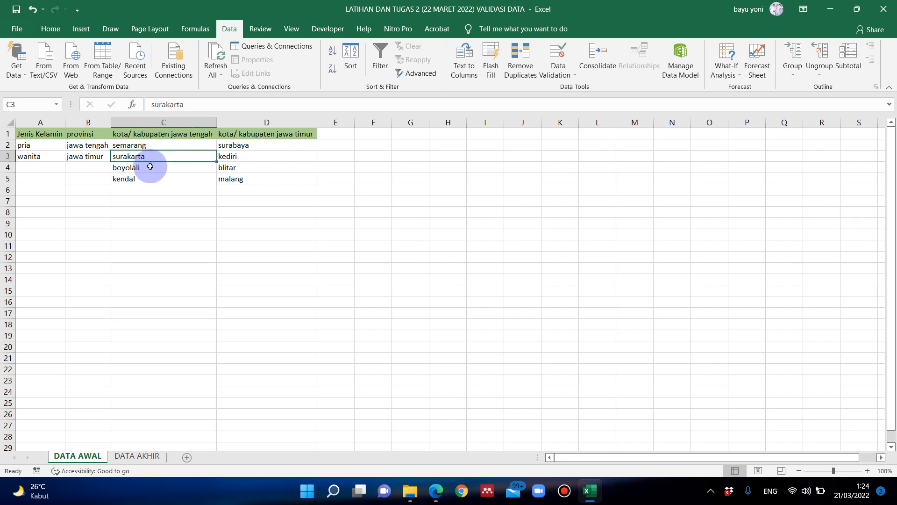
pyautogui.click(149, 168)
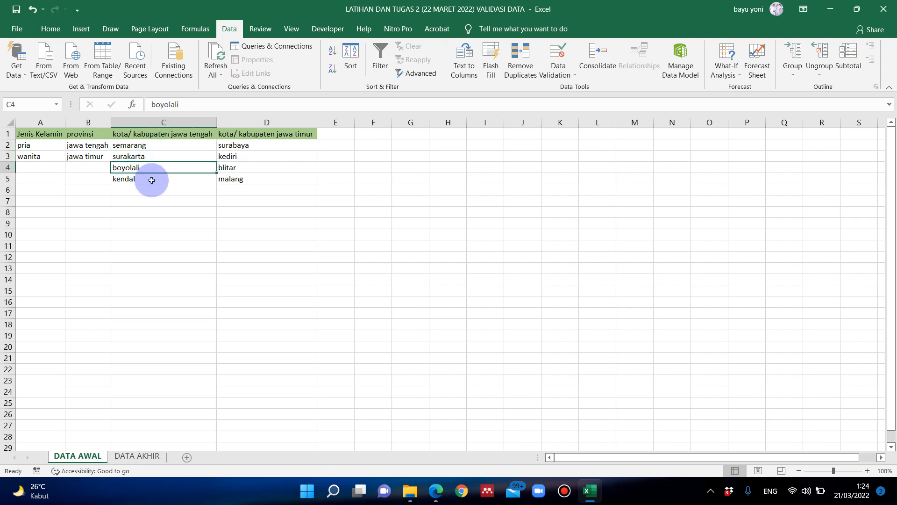
pyautogui.click(152, 179)
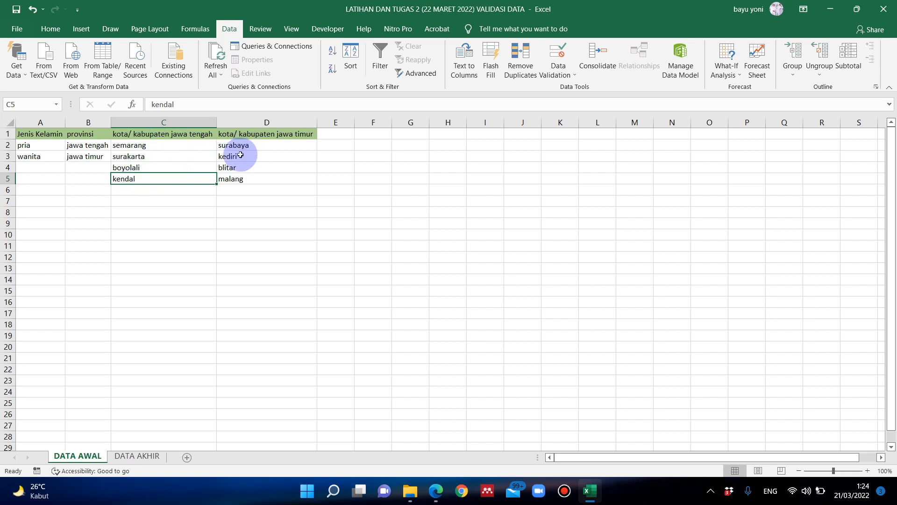
pyautogui.click(238, 179)
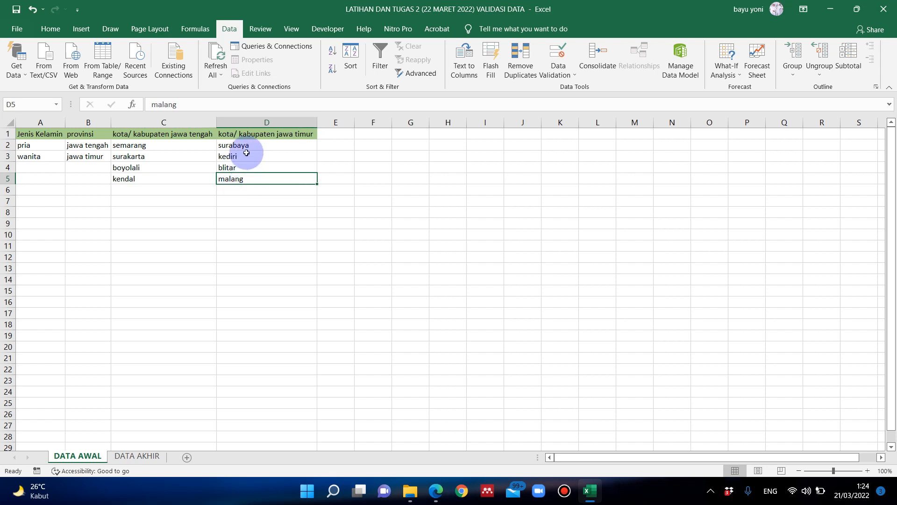
pyautogui.moveTo(231, 145); pyautogui.dragTo(246, 166)
pyautogui.click(199, 135)
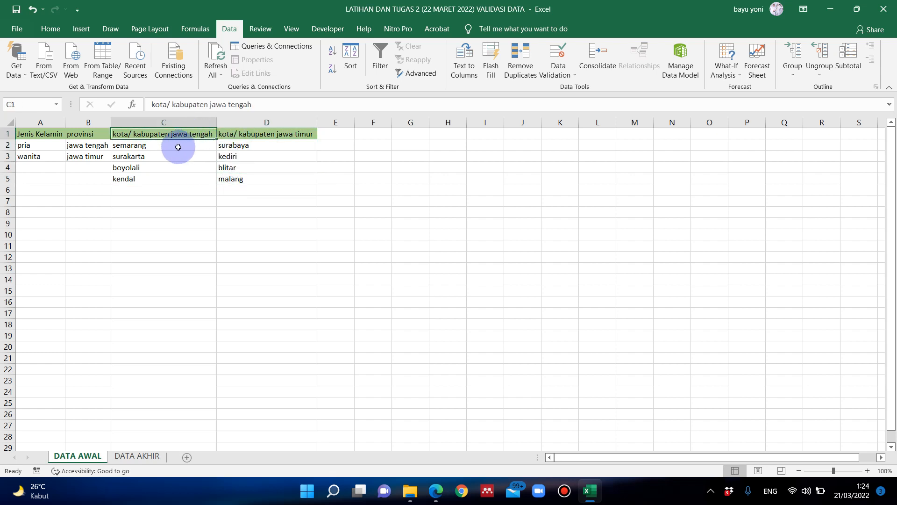
pyautogui.click(242, 134)
pyautogui.click(237, 156)
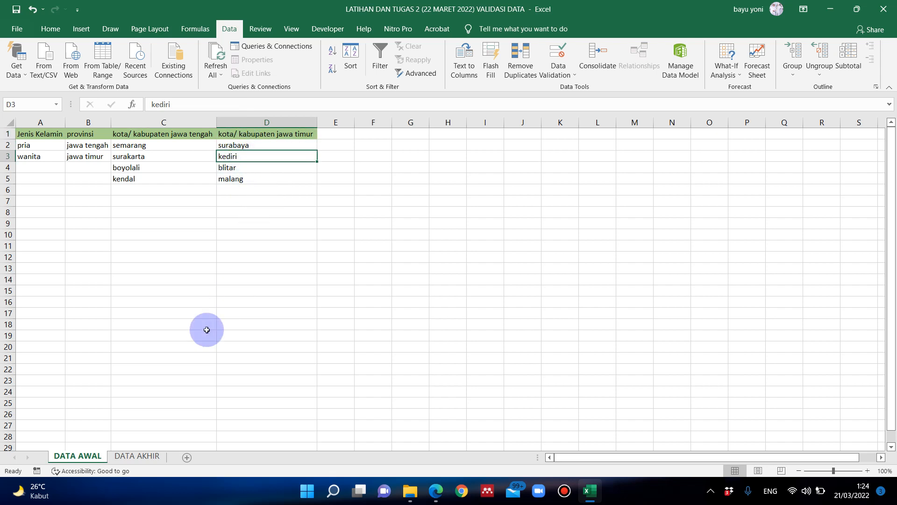
# - Apply list validation to kota / kab asal cells D2:D34 on DATA AKHIR, using DATA AWAL cells C2:C5 as the source
pyautogui.click(137, 455)
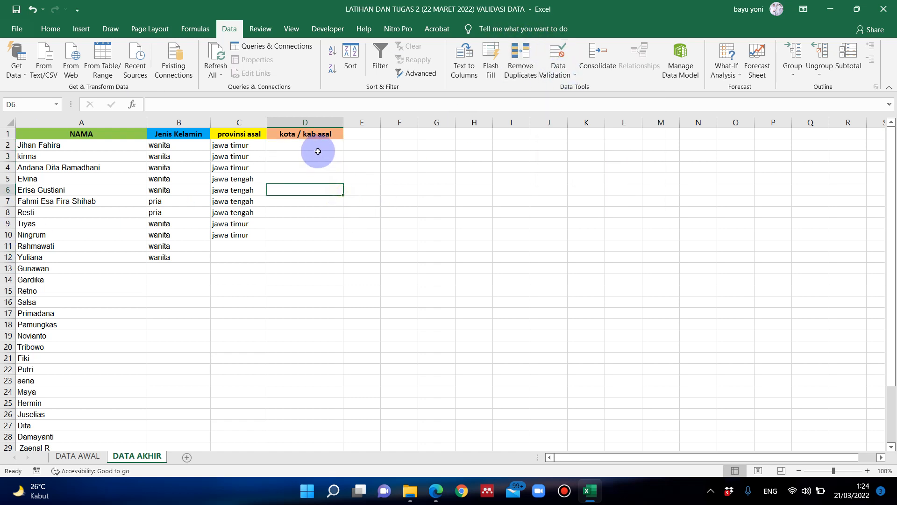
pyautogui.moveTo(315, 150); pyautogui.dragTo(301, 422)
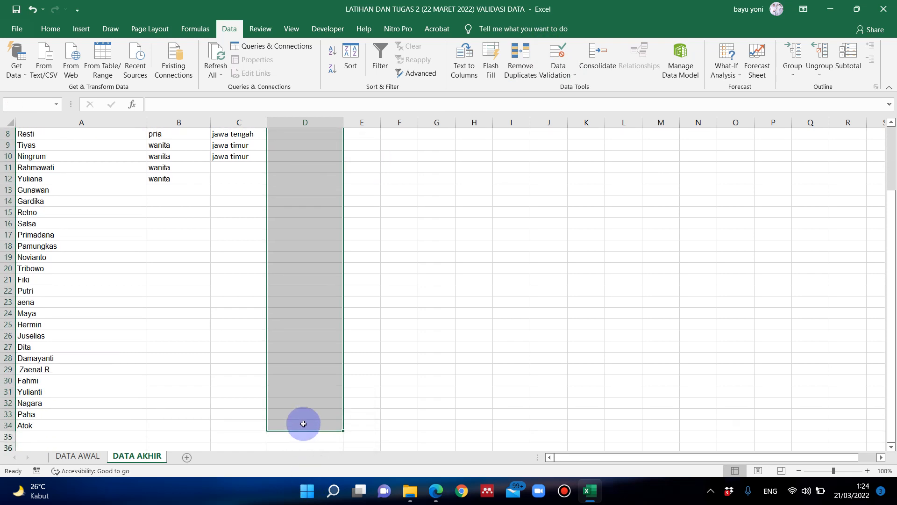
pyautogui.click(554, 73)
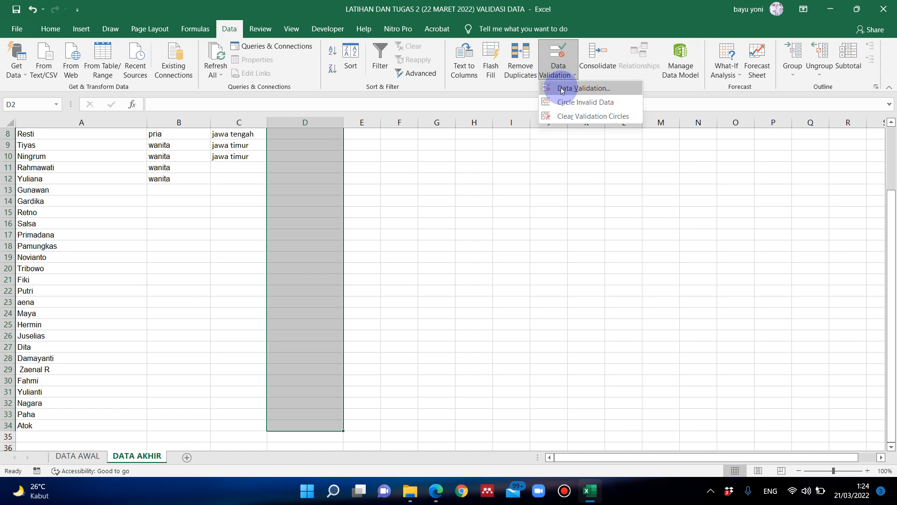
pyautogui.click(561, 89)
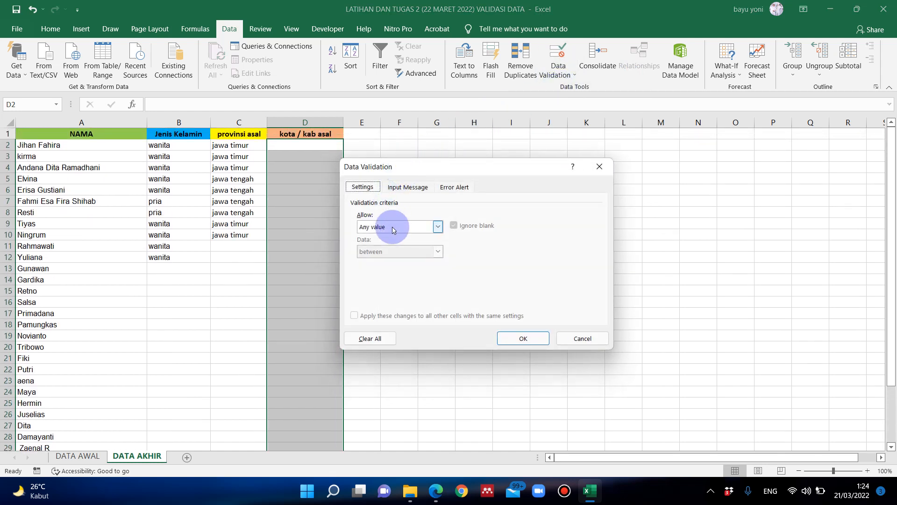
pyautogui.click(394, 227)
pyautogui.click(391, 262)
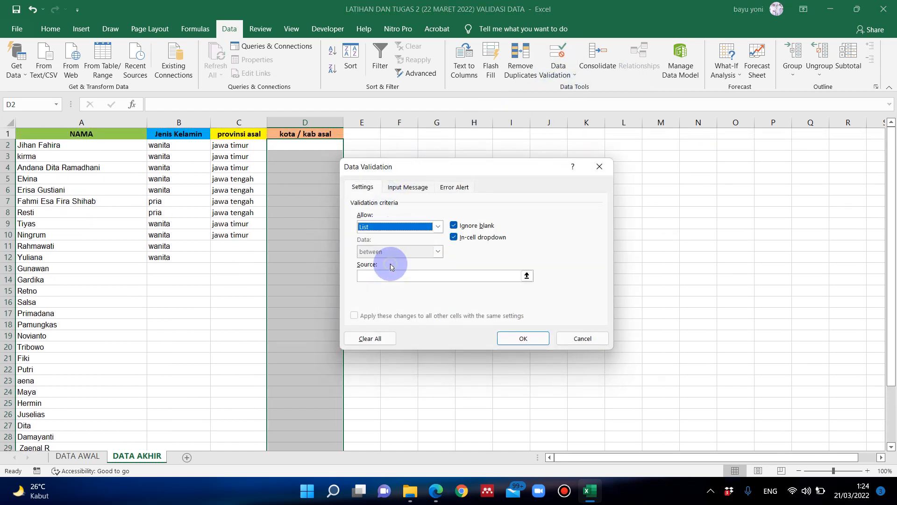
pyautogui.click(527, 275)
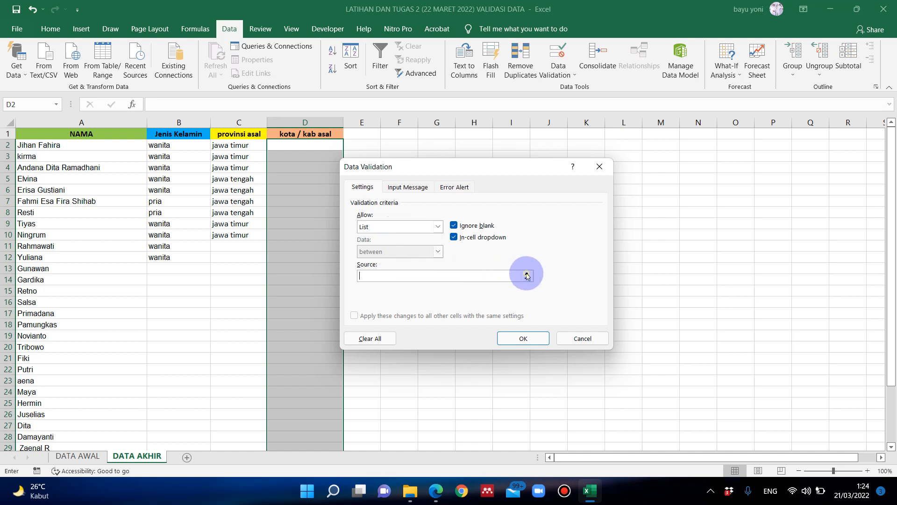
pyautogui.click(78, 455)
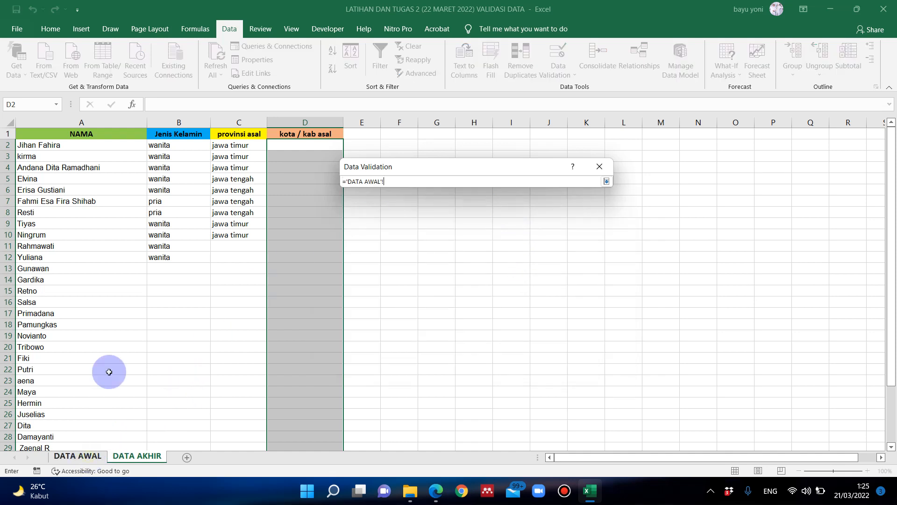
pyautogui.moveTo(186, 146); pyautogui.dragTo(191, 180)
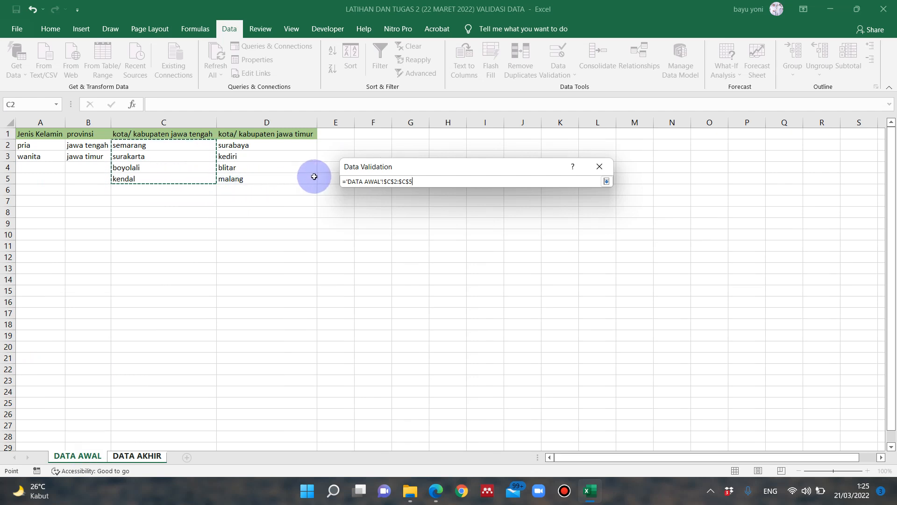
pyautogui.press('Return')
pyautogui.click(525, 337)
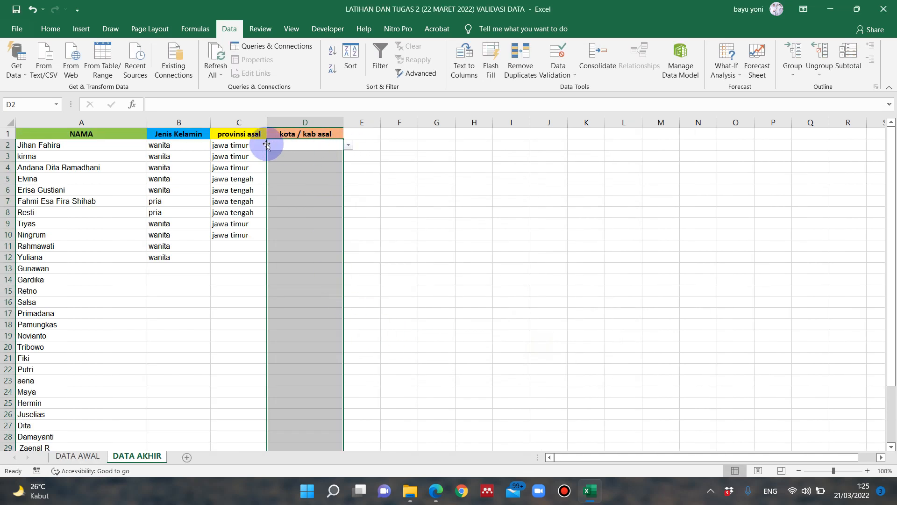
# - Fill kota / kab asal cell D2 with "surakarta" from the validation list
pyautogui.click(351, 145)
pyautogui.click(318, 159)
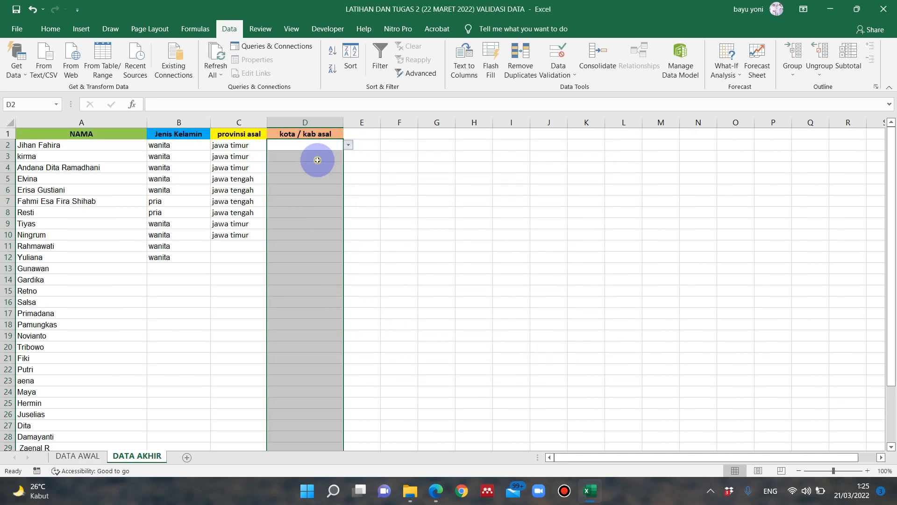
pyautogui.click(330, 158)
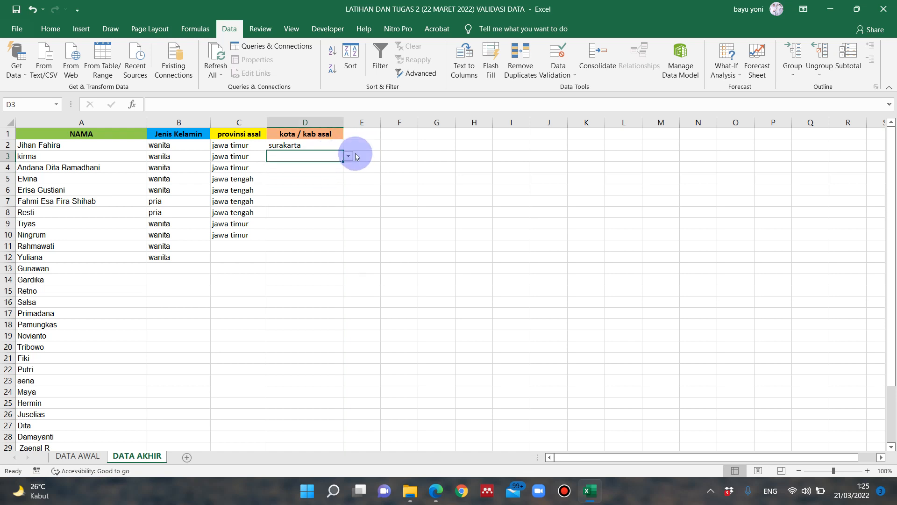
pyautogui.click(557, 77)
pyautogui.click(568, 102)
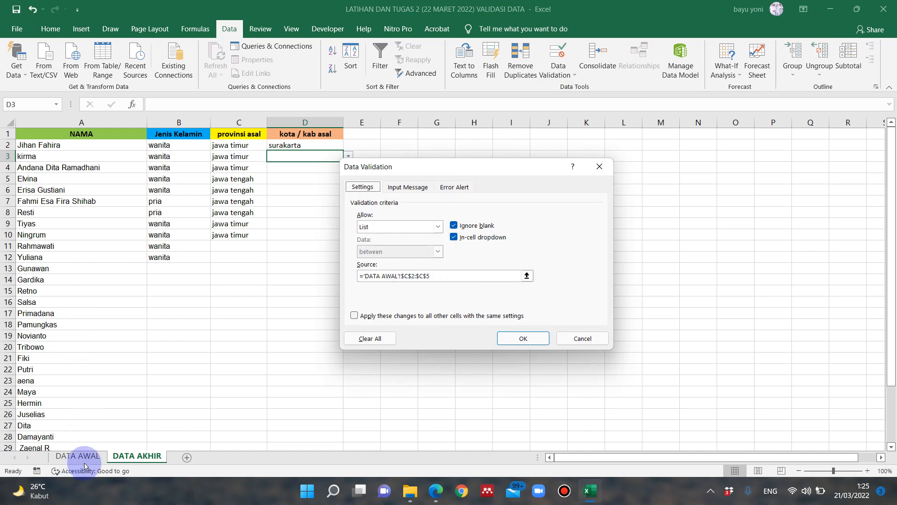
pyautogui.click(607, 169)
# - Clear all data validation from kota / kab asal cells D2:D34 and delete the "surakarta" entry in D2
pyautogui.moveTo(314, 144); pyautogui.dragTo(316, 423)
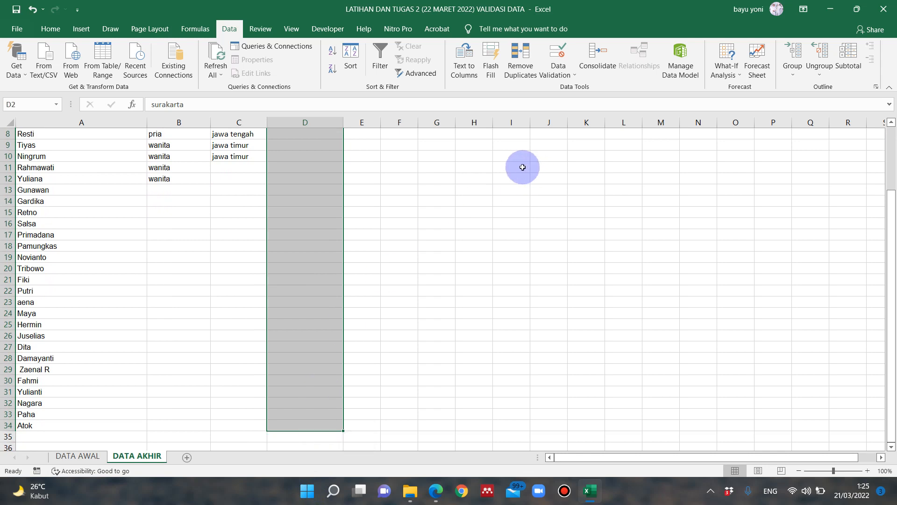
pyautogui.scroll(1, 305, 239)
pyautogui.scroll(2, 304, 238)
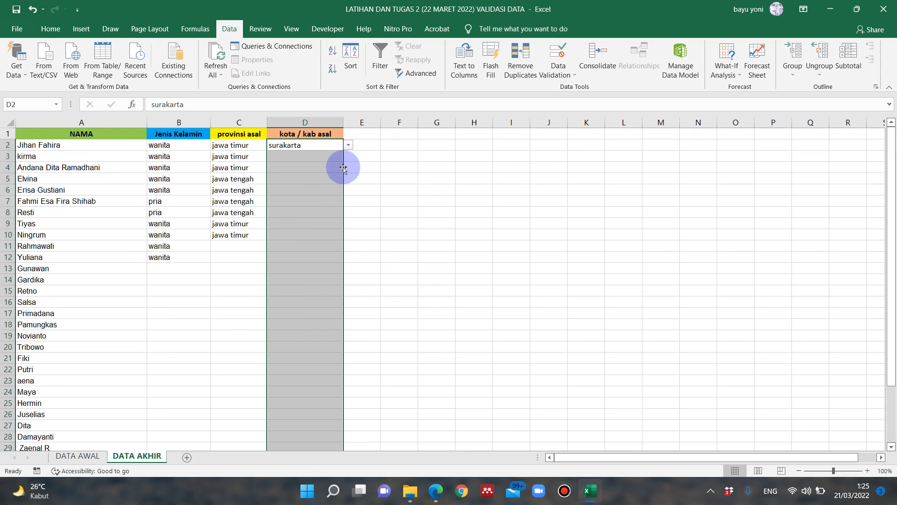
pyautogui.click(568, 71)
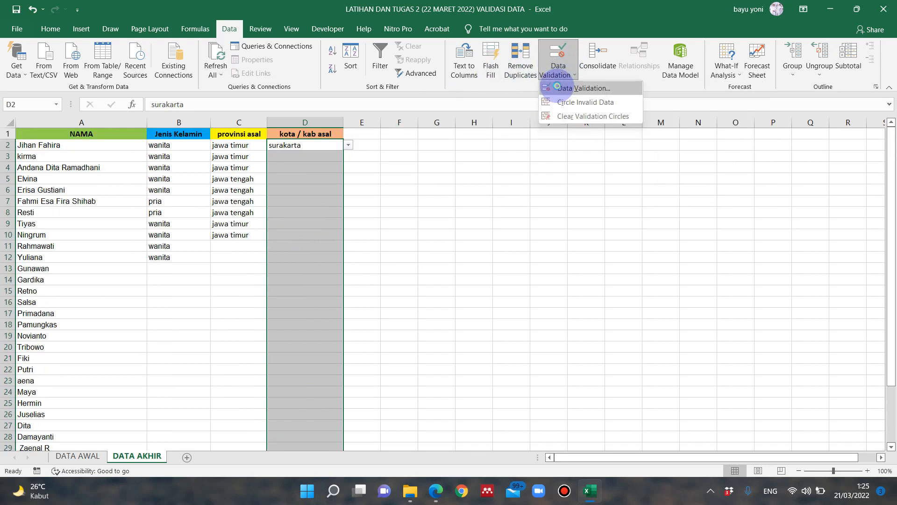
pyautogui.click(557, 87)
pyautogui.click(370, 339)
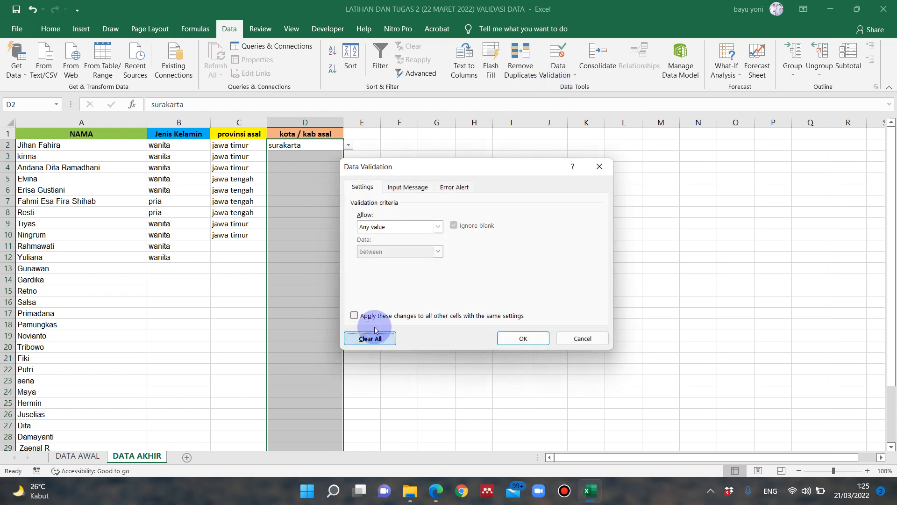
pyautogui.click(522, 338)
pyautogui.click(399, 201)
pyautogui.click(325, 148)
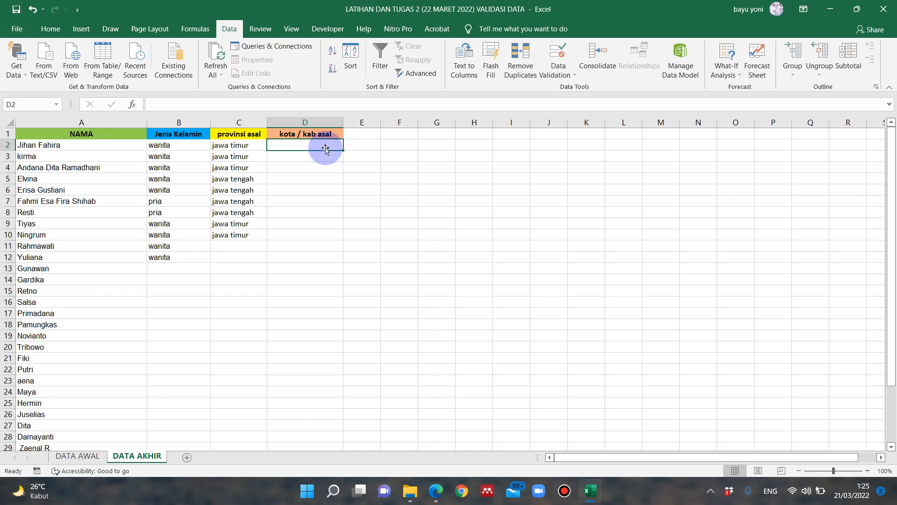
pyautogui.click(307, 185)
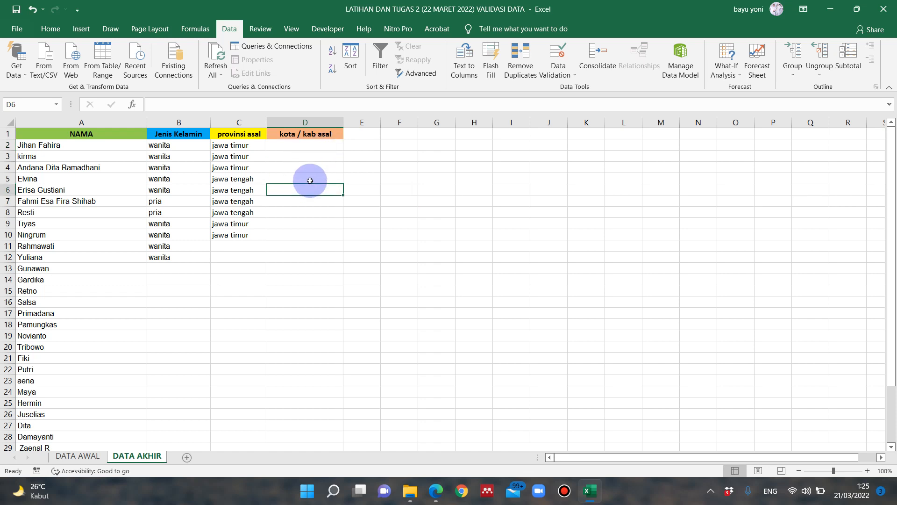
pyautogui.click(327, 149)
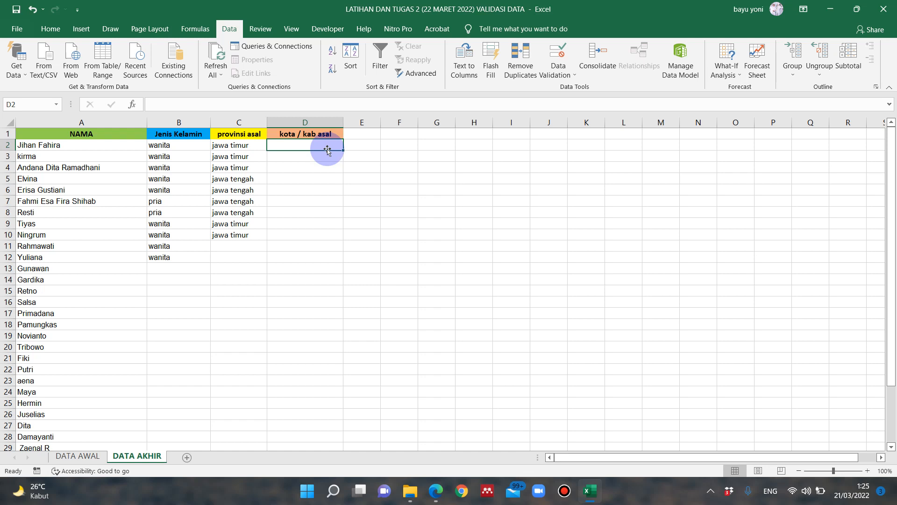
pyautogui.press('Down')
pyautogui.press('Down')
pyautogui.press('Down')
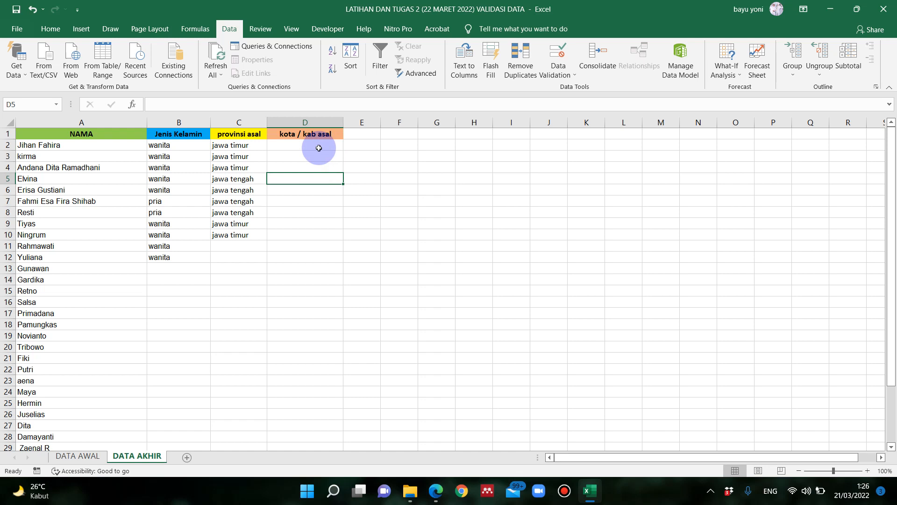
# - Set the data validation of kota / kab asal cells D2:D34 to allow a list
pyautogui.moveTo(318, 148); pyautogui.dragTo(304, 435)
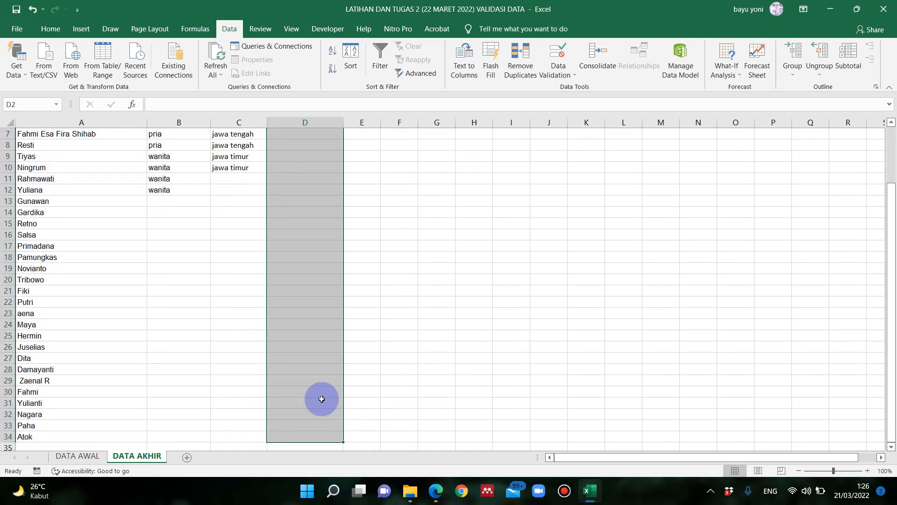
pyautogui.scroll(1, 301, 269)
pyautogui.scroll(2, 300, 269)
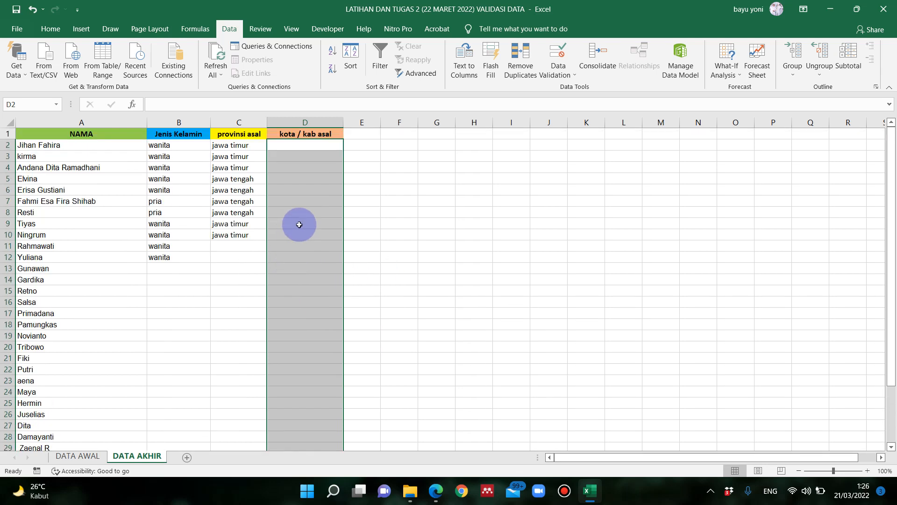
pyautogui.click(560, 76)
pyautogui.click(570, 91)
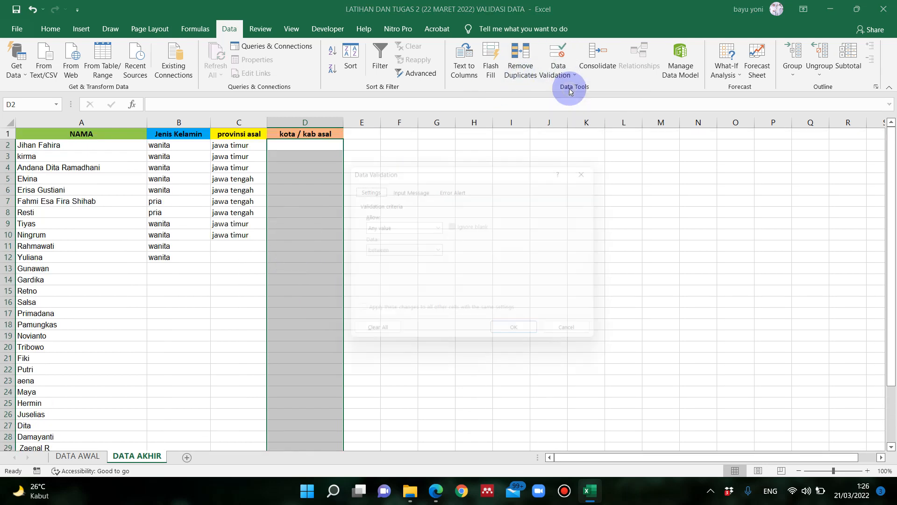
pyautogui.click(404, 226)
pyautogui.click(377, 264)
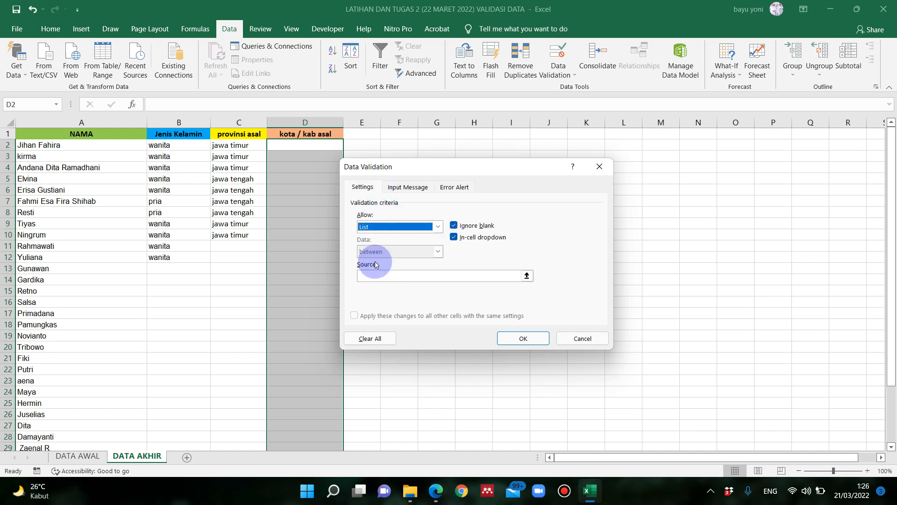
# - Begin the list source for kota / kab asal cells D2:D34 with =indirect( and a reference to provinsi asal cell C2
pyautogui.click(395, 277)
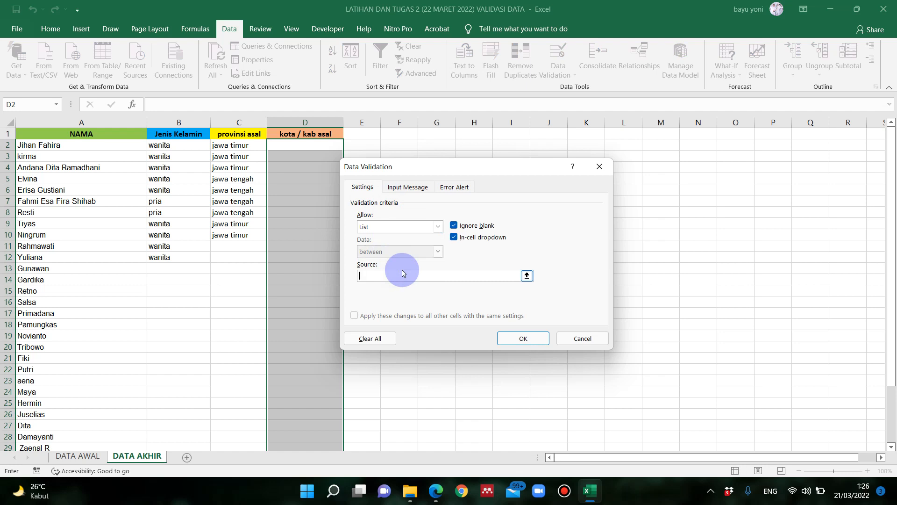
pyautogui.write('=indirect(')
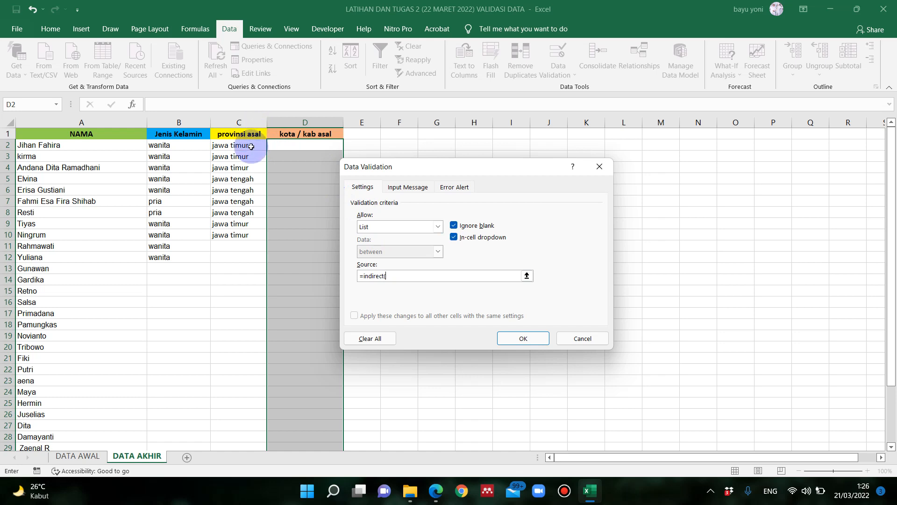
pyautogui.click(251, 147)
# - Make the C2 reference in the INDIRECT source formula fully relative
pyautogui.click(404, 276)
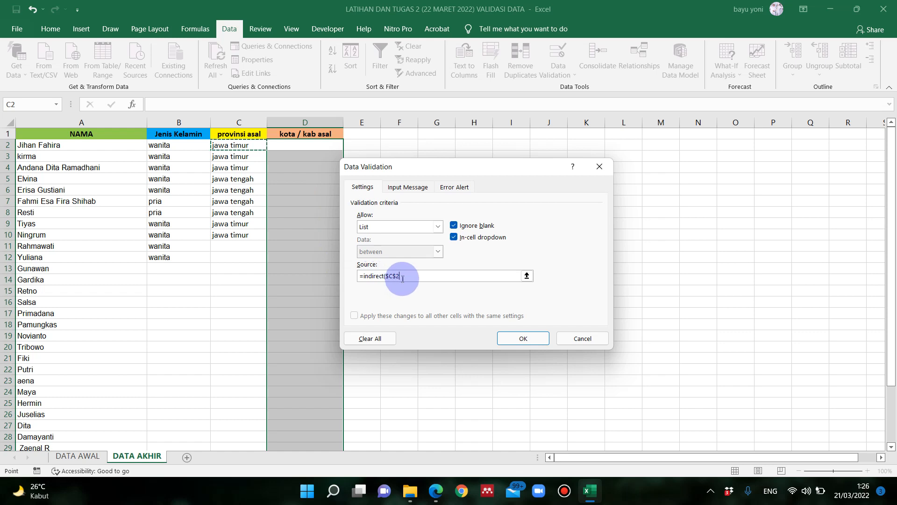
pyautogui.moveTo(402, 279)
pyautogui.mouseDown()
pyautogui.moveTo(382, 279)
pyautogui.moveTo(387, 286)
pyautogui.mouseUp()
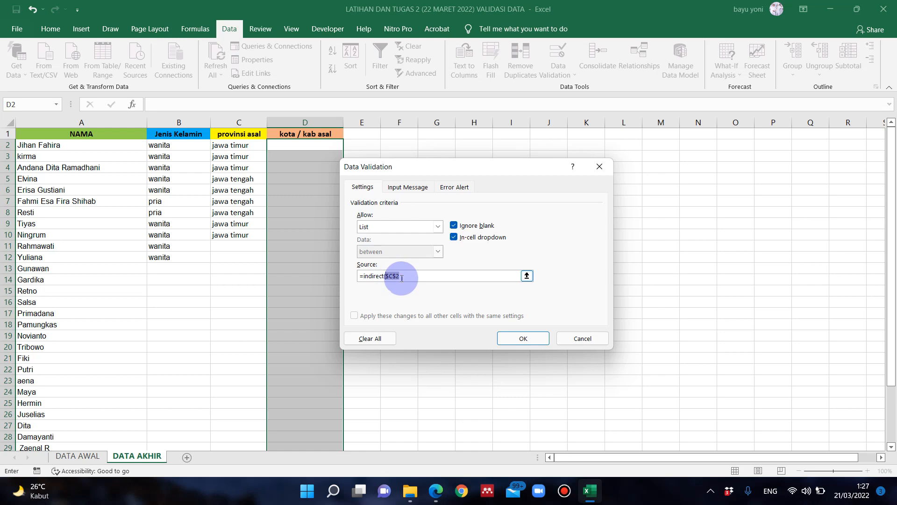
pyautogui.press('F4')
pyautogui.press('F4')
pyautogui.press('F4')
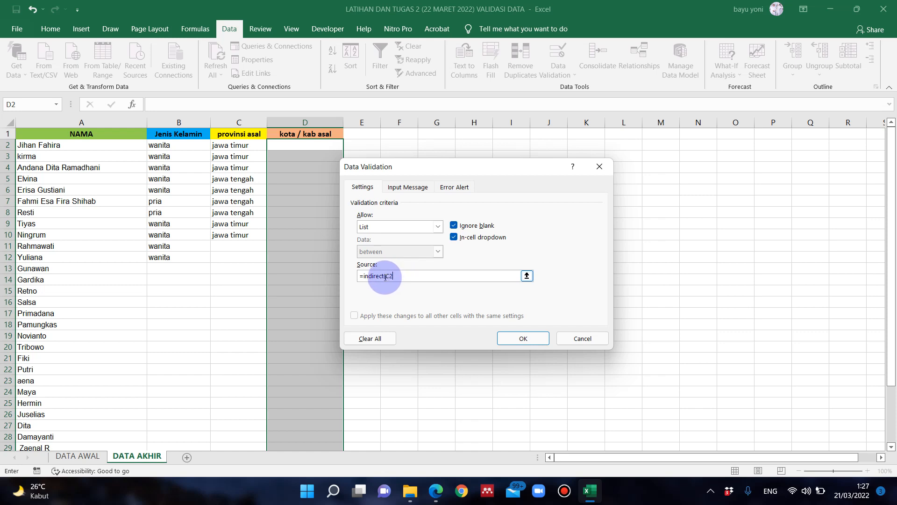
# - Complete the source as =indirect(SUBSTITUTE(C2;" ";"_")) and apply the validation, accepting the source even if it evaluates to an error
pyautogui.click(387, 276)
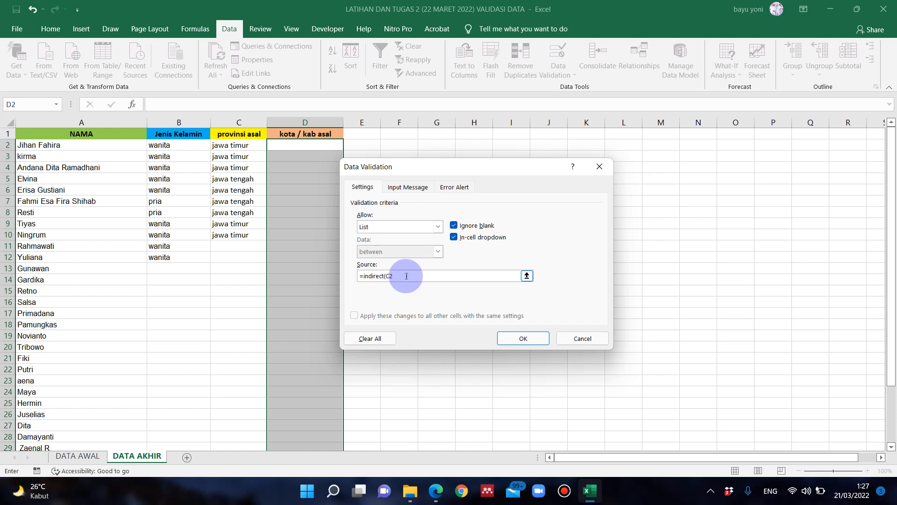
pyautogui.write('SUBSTITUTE')
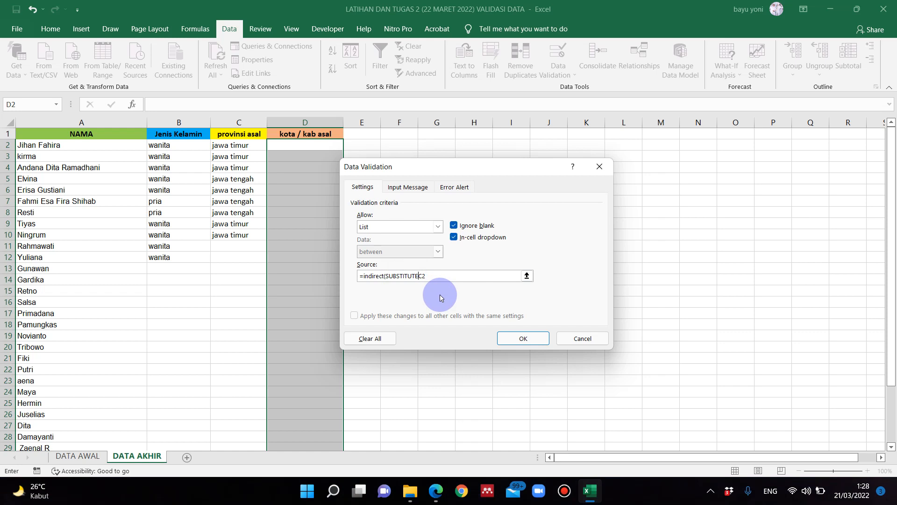
pyautogui.write('(')
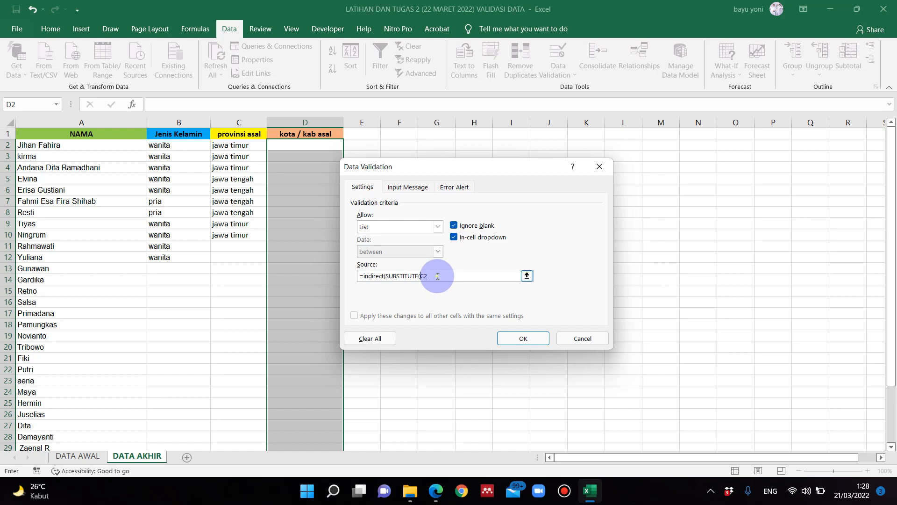
pyautogui.write(';')
pyautogui.write('" ";"_')
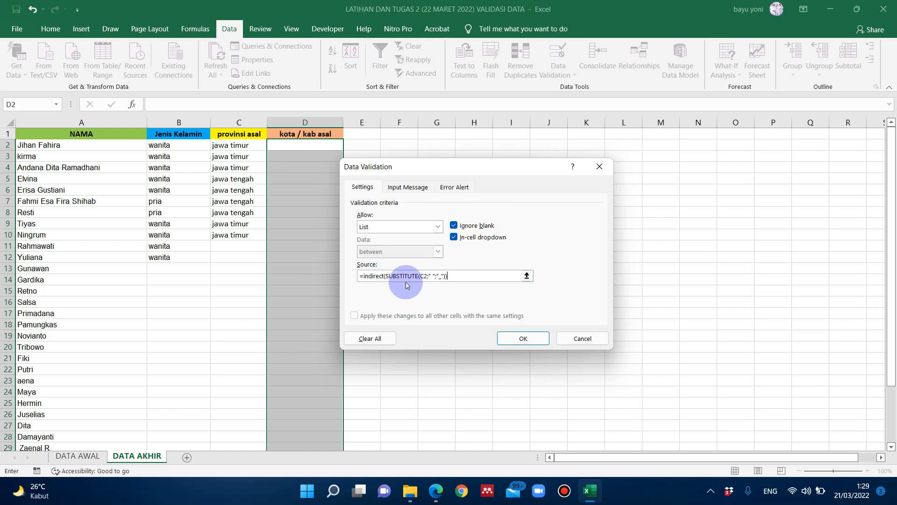
pyautogui.click(519, 342)
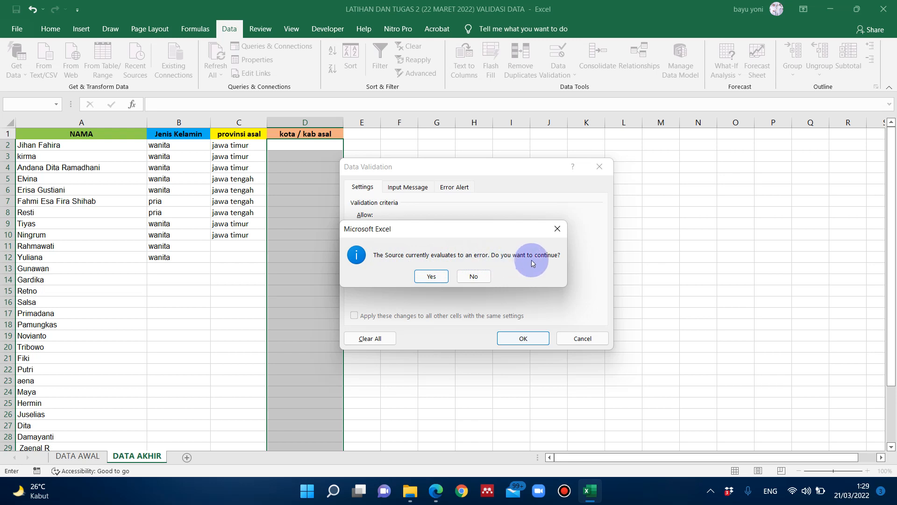
pyautogui.click(429, 275)
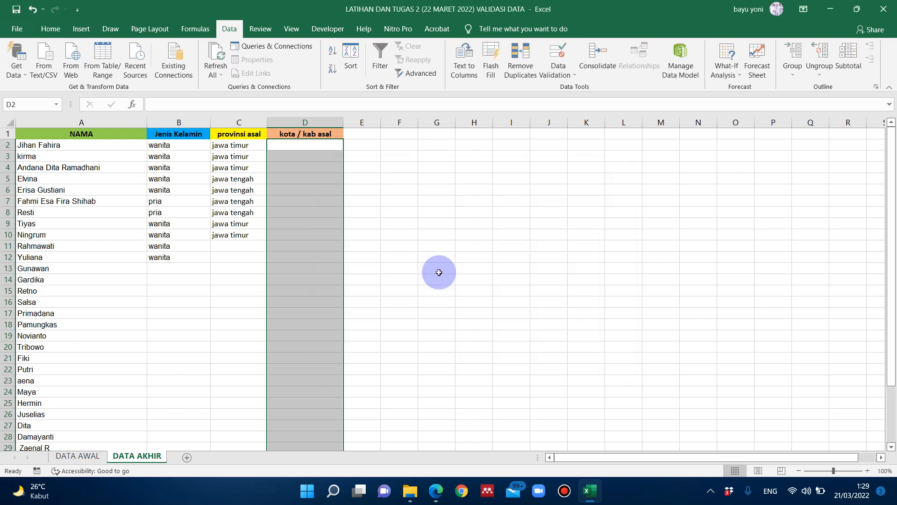
# - Inspect the data validation settings of provinsi asal cell C3 and kota / kab asal cell D2 on DATA AKHIR
pyautogui.click(398, 190)
pyautogui.click(330, 149)
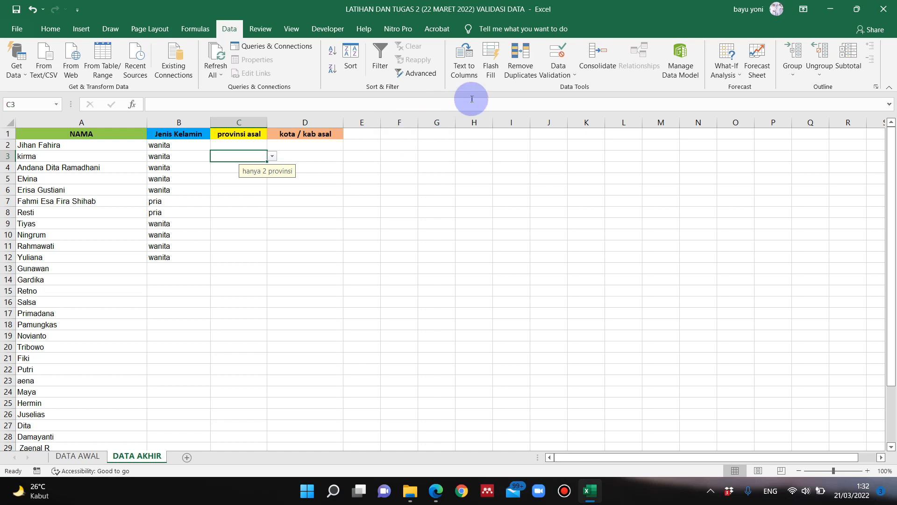
pyautogui.click(558, 73)
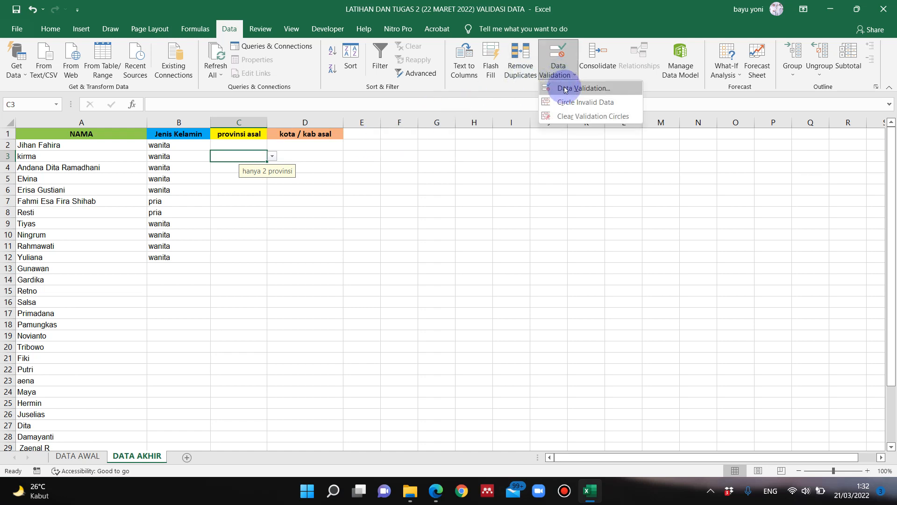
pyautogui.click(566, 89)
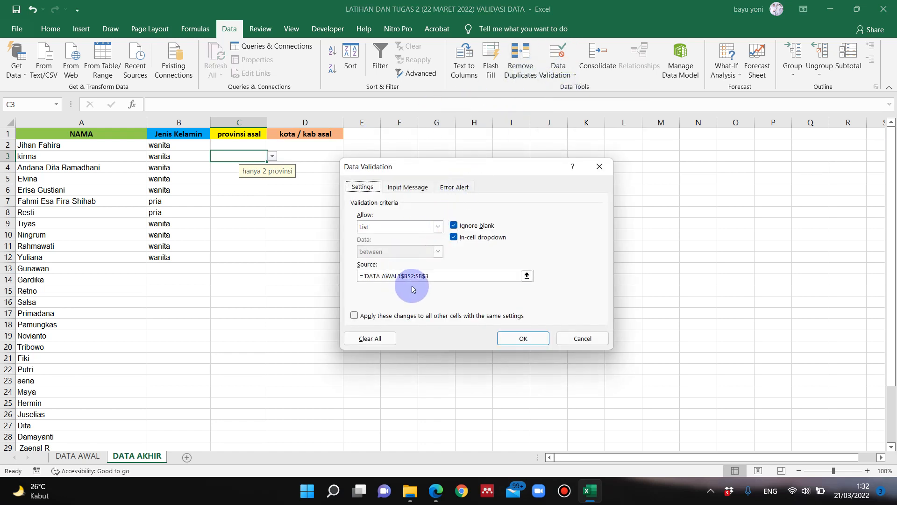
pyautogui.click(598, 169)
pyautogui.click(300, 146)
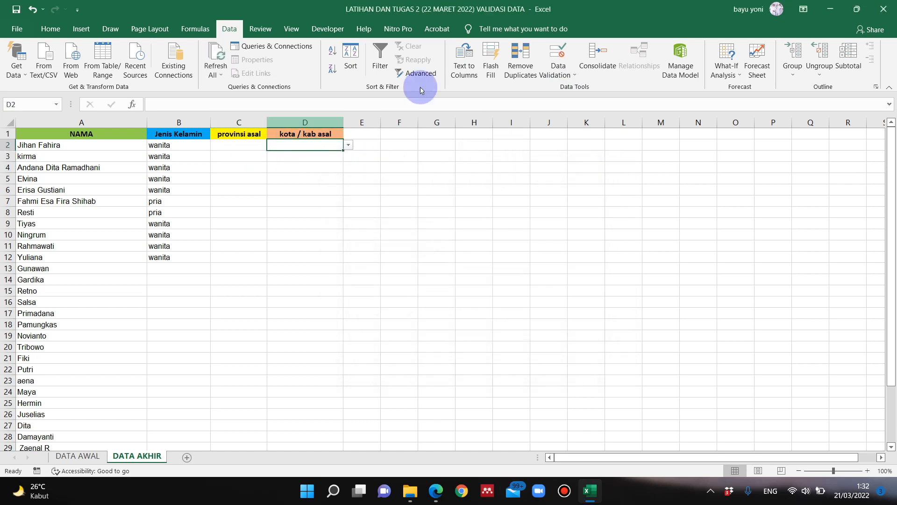
pyautogui.click(558, 75)
pyautogui.click(565, 88)
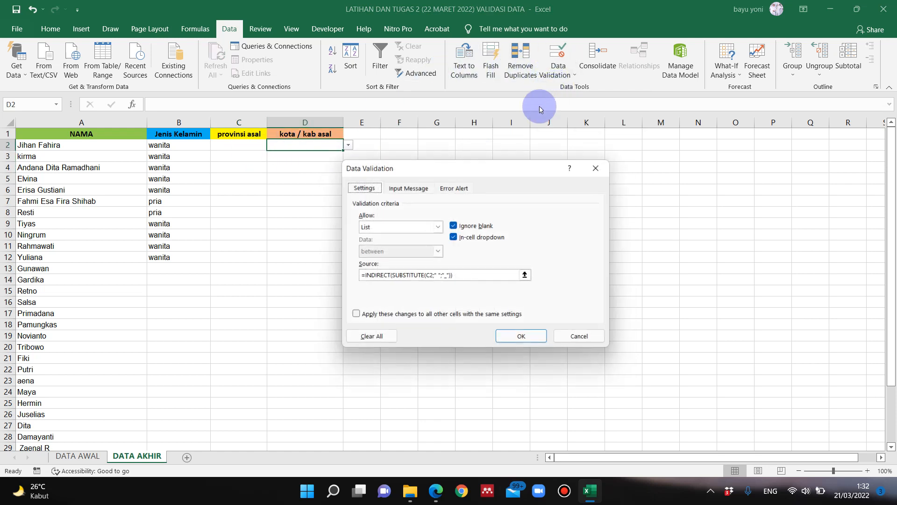
pyautogui.click(599, 171)
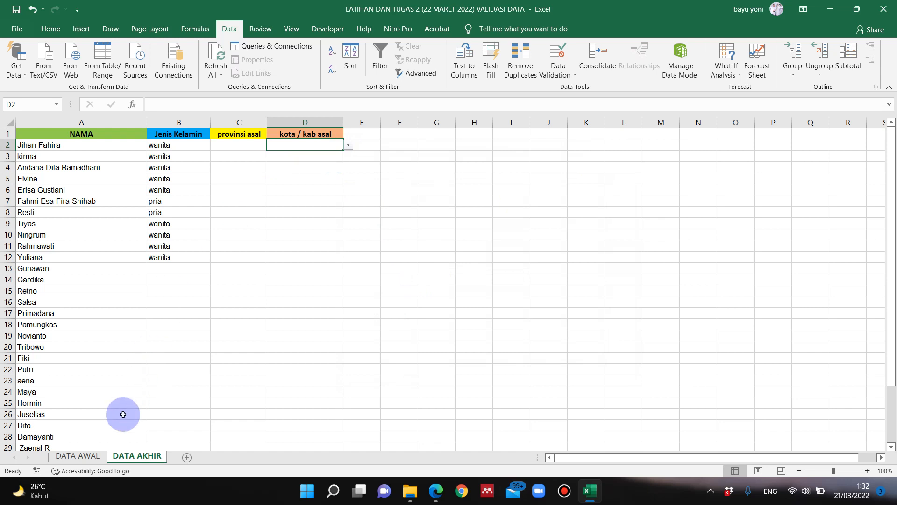
# - Review the province and city lists on DATA AWAL and the workbook's defined names in Name Manager
pyautogui.click(88, 457)
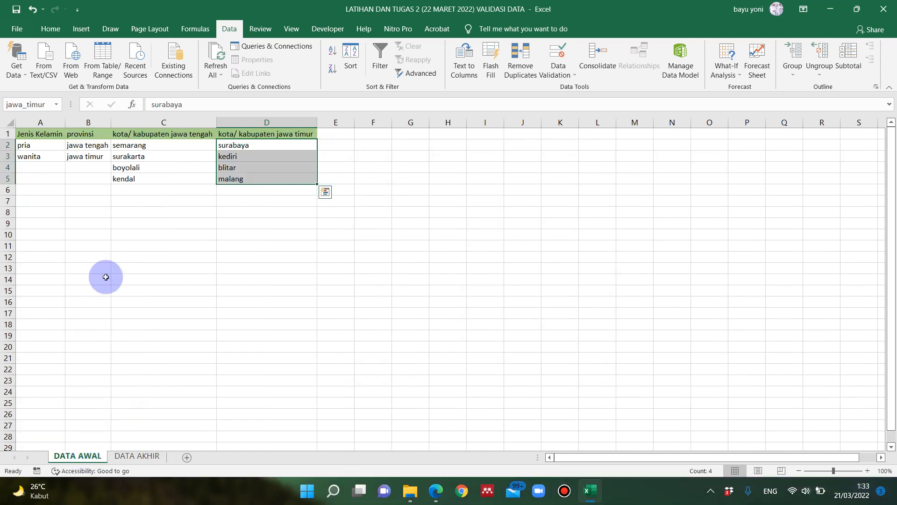
pyautogui.click(157, 154)
pyautogui.click(78, 148)
pyautogui.click(91, 167)
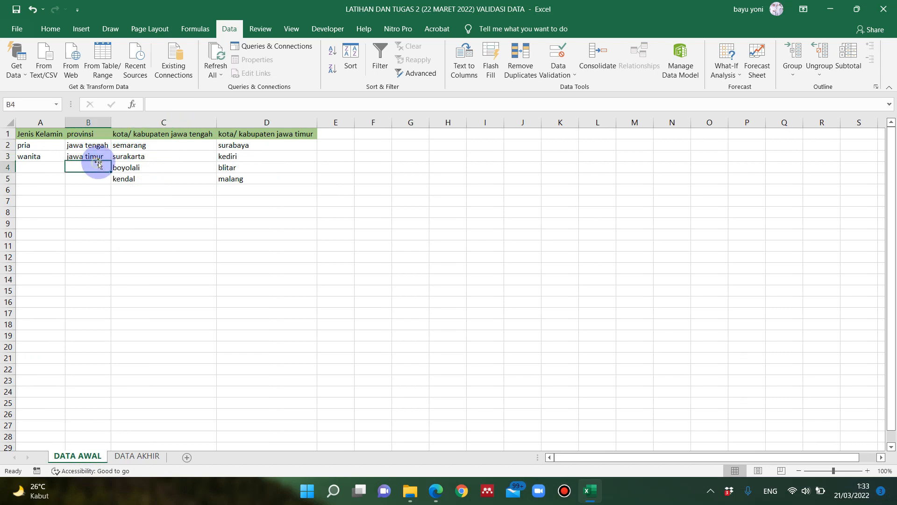
pyautogui.click(201, 31)
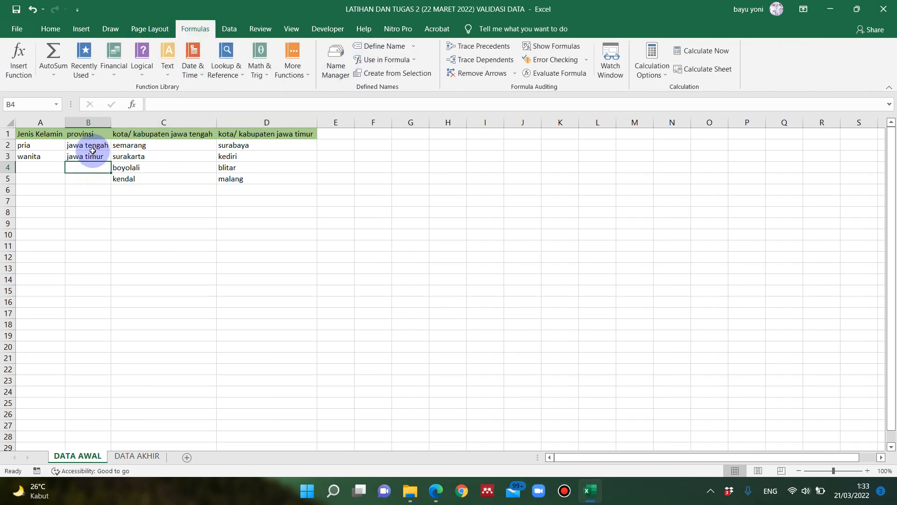
pyautogui.click(93, 148)
pyautogui.click(127, 153)
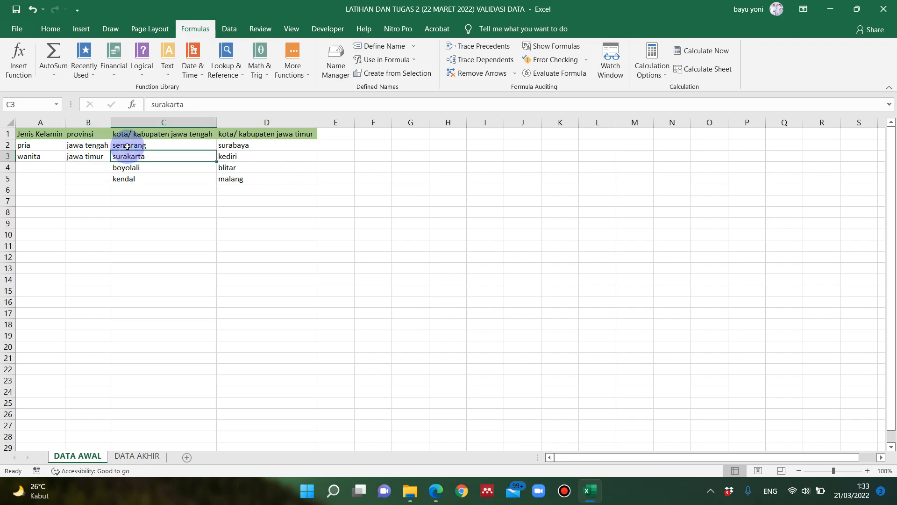
pyautogui.click(329, 67)
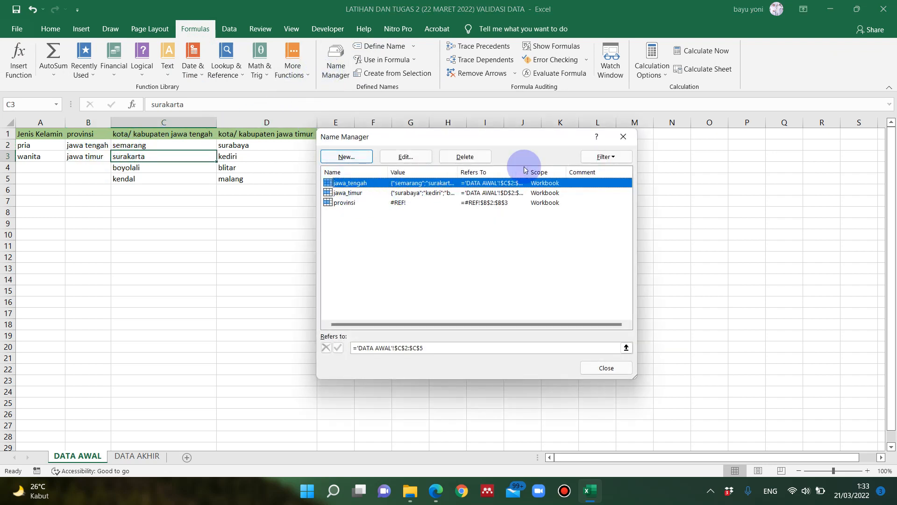
pyautogui.click(624, 136)
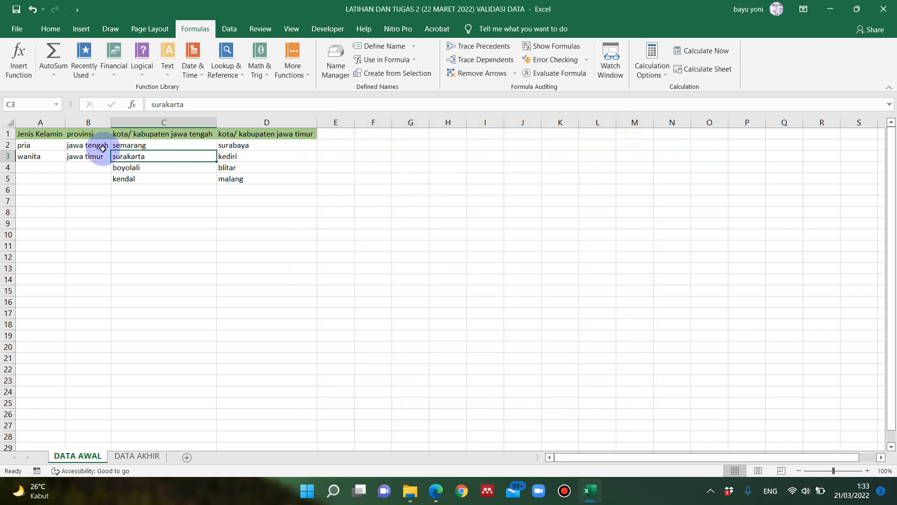
# - Assign the name provinsi to province cells B2:B3 on DATA AWAL
pyautogui.moveTo(101, 146); pyautogui.dragTo(98, 163)
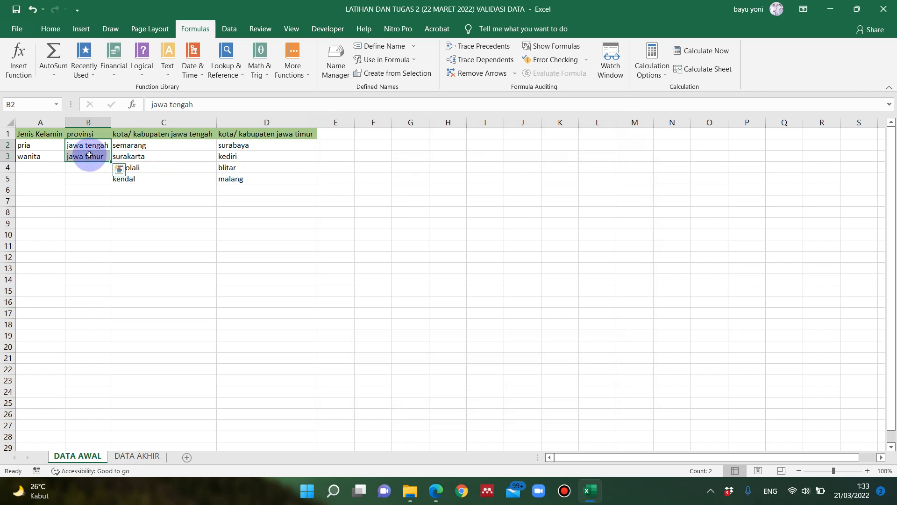
pyautogui.click(405, 45)
pyautogui.click(551, 194)
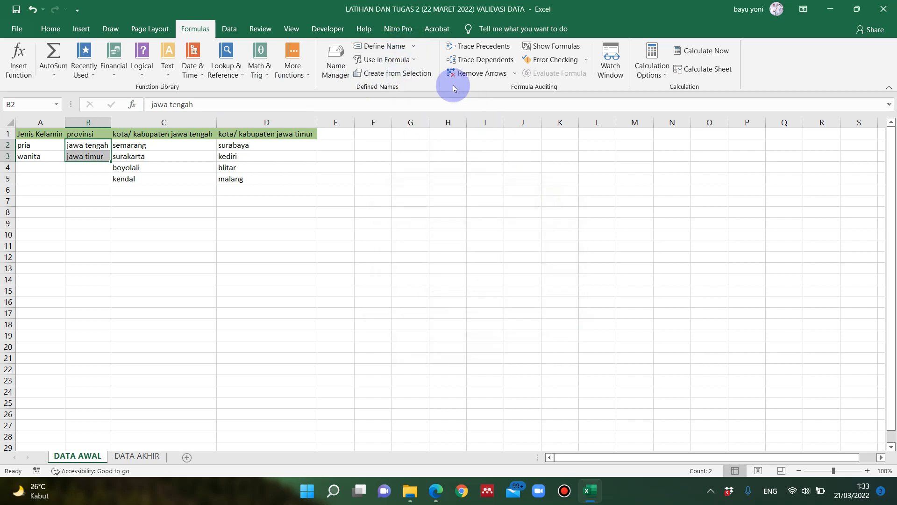
pyautogui.click(431, 75)
pyautogui.click(544, 199)
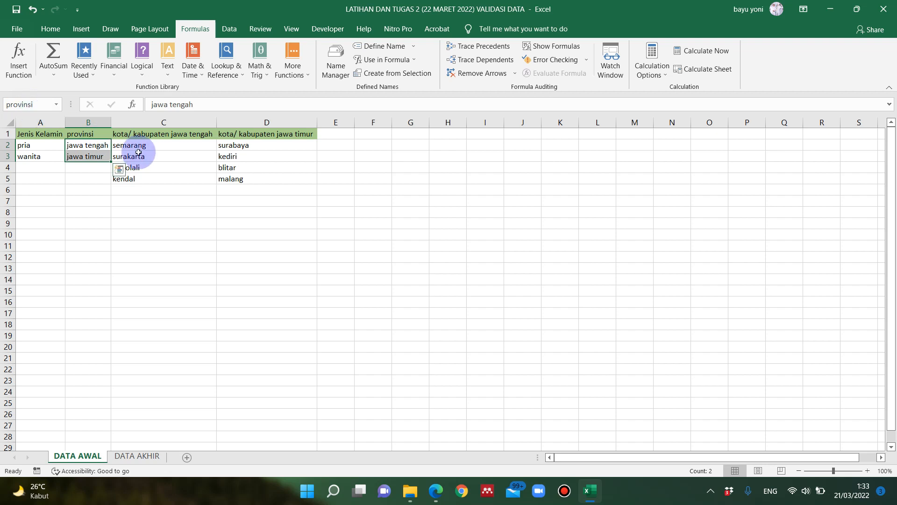
# - Check the range names of city cells C2:C5 and D2:D5, and examine the defined names in Name Manager
pyautogui.click(154, 156)
pyautogui.click(171, 167)
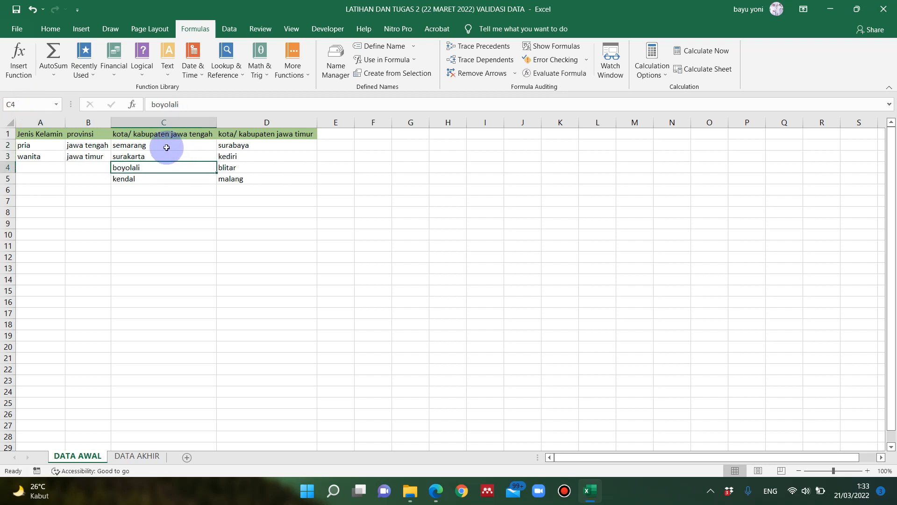
pyautogui.moveTo(169, 145); pyautogui.dragTo(166, 180)
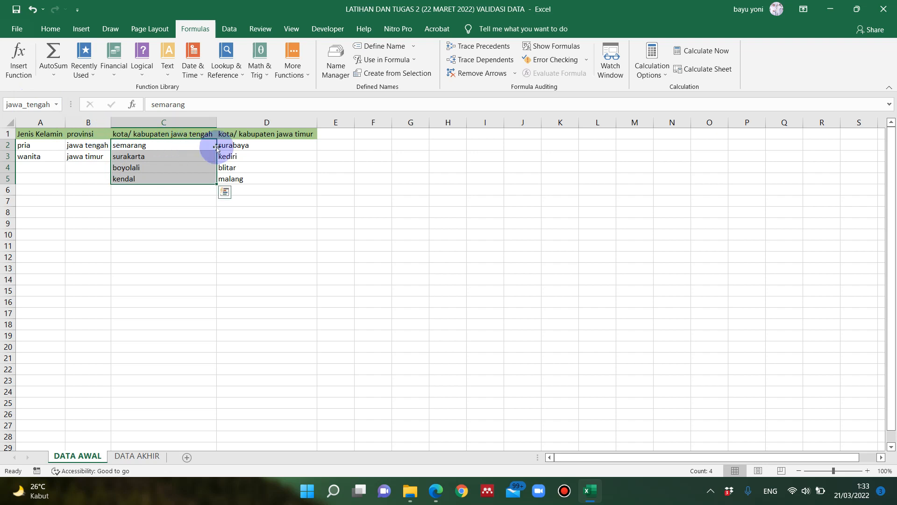
pyautogui.moveTo(231, 148); pyautogui.dragTo(229, 180)
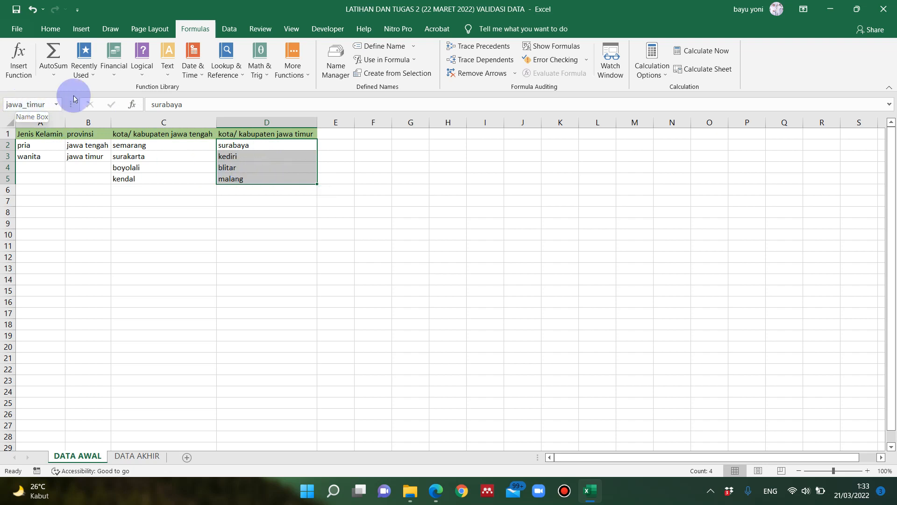
pyautogui.click(372, 167)
pyautogui.click(149, 169)
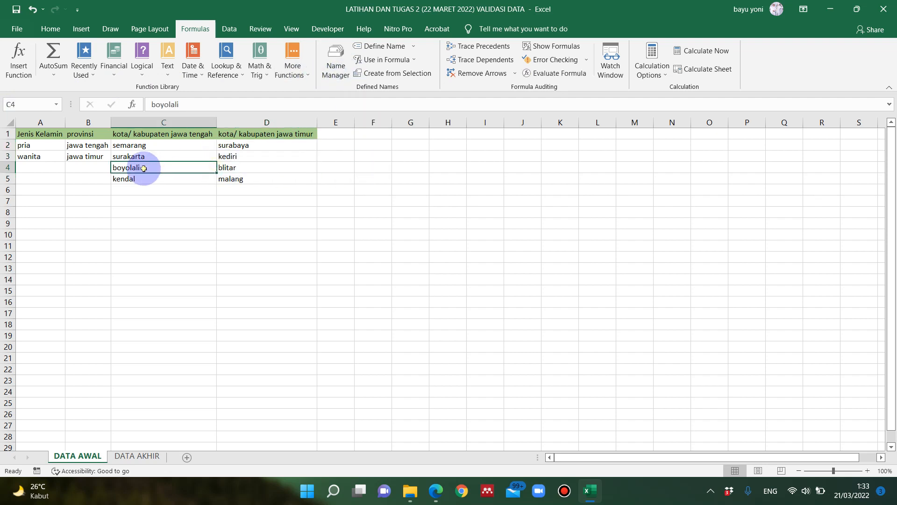
pyautogui.click(90, 166)
pyautogui.click(343, 75)
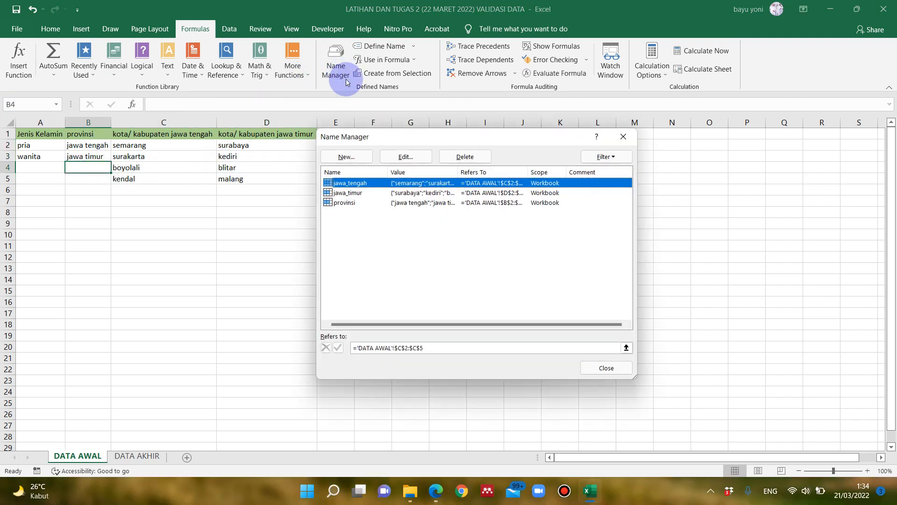
pyautogui.click(623, 137)
# - Assign the name jenis_kelamin to gender cells A2:A3 on DATA AWAL and review it in Name Manager
pyautogui.moveTo(46, 144); pyautogui.dragTo(42, 156)
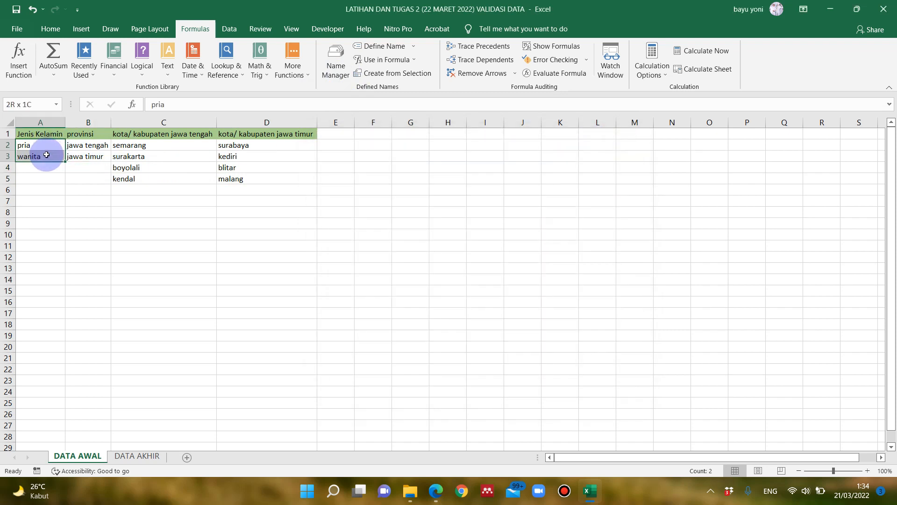
pyautogui.click(30, 107)
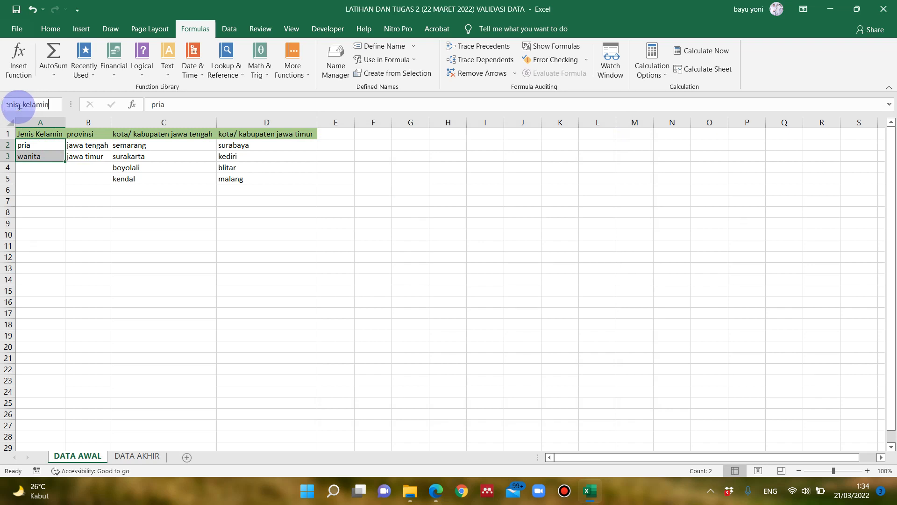
pyautogui.click(334, 63)
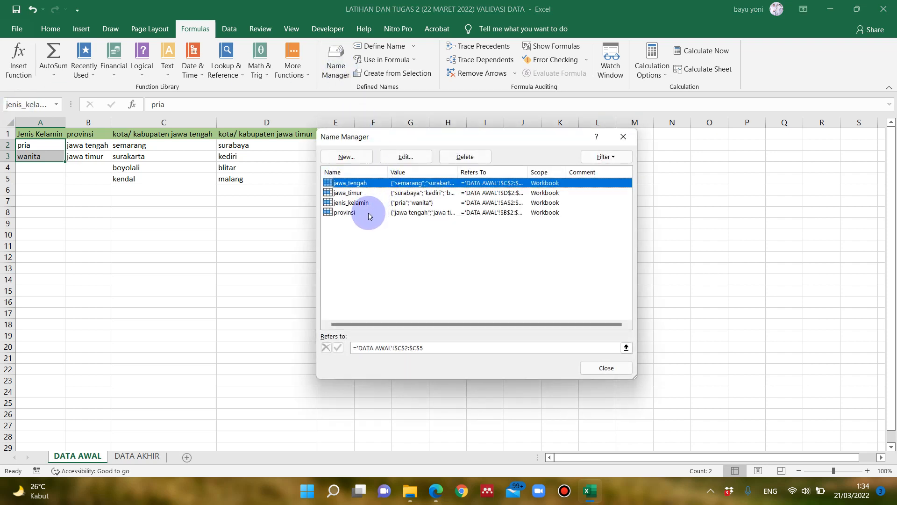
# - On the DATA AKHIR sheet, choose jawa tengah as the province in C2 and semarang as the city in D2
pyautogui.click(623, 137)
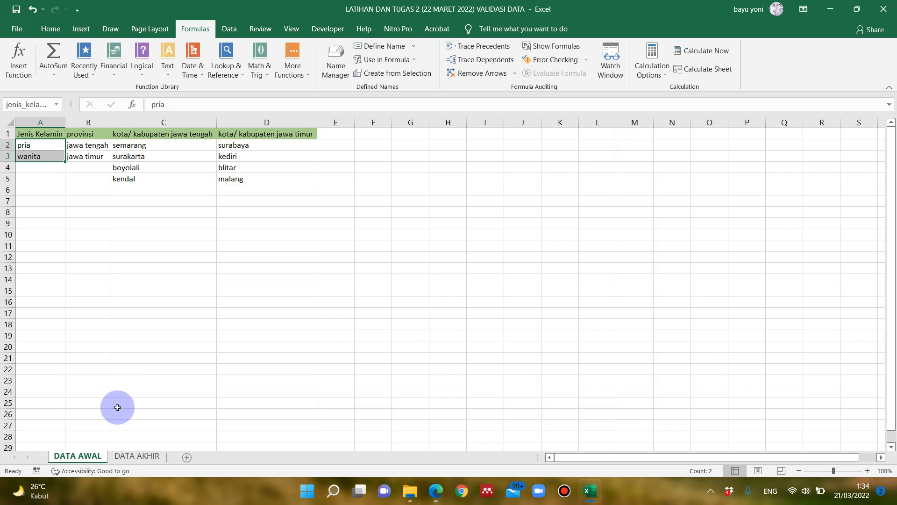
pyautogui.click(138, 456)
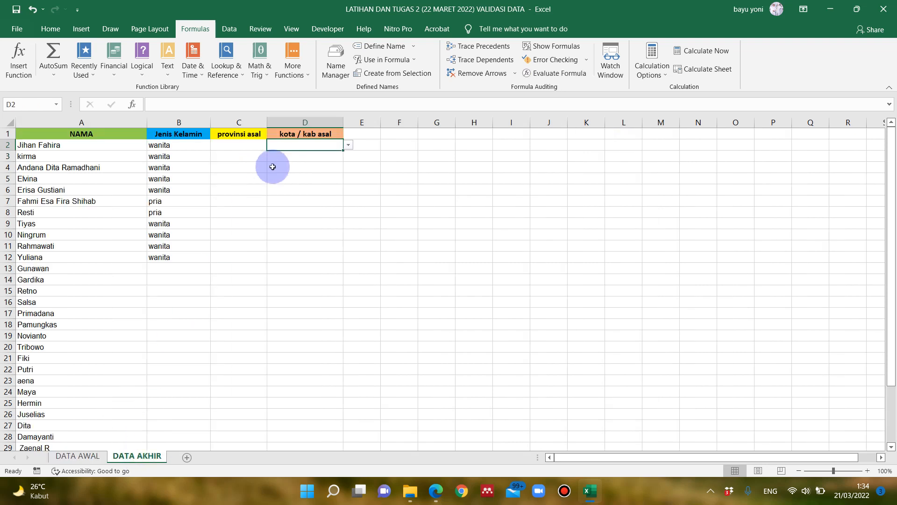
pyautogui.click(194, 147)
pyautogui.click(248, 146)
pyautogui.click(323, 146)
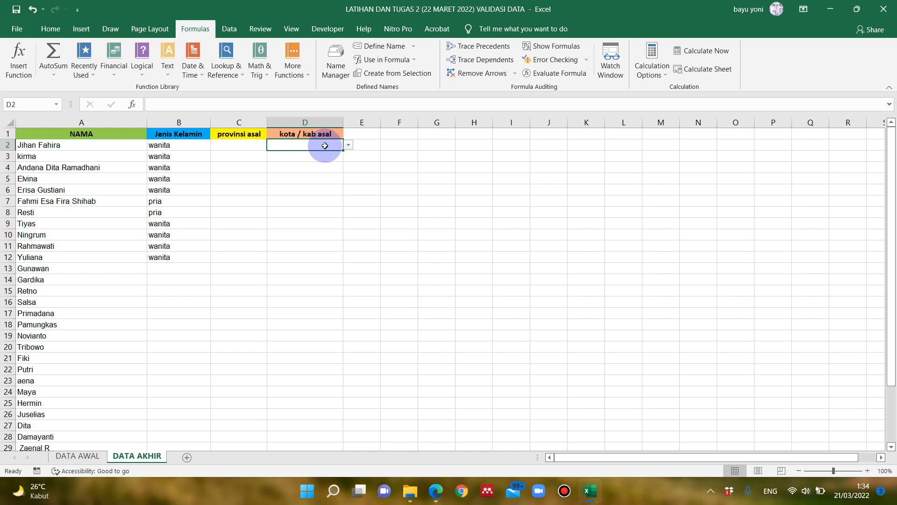
pyautogui.click(253, 146)
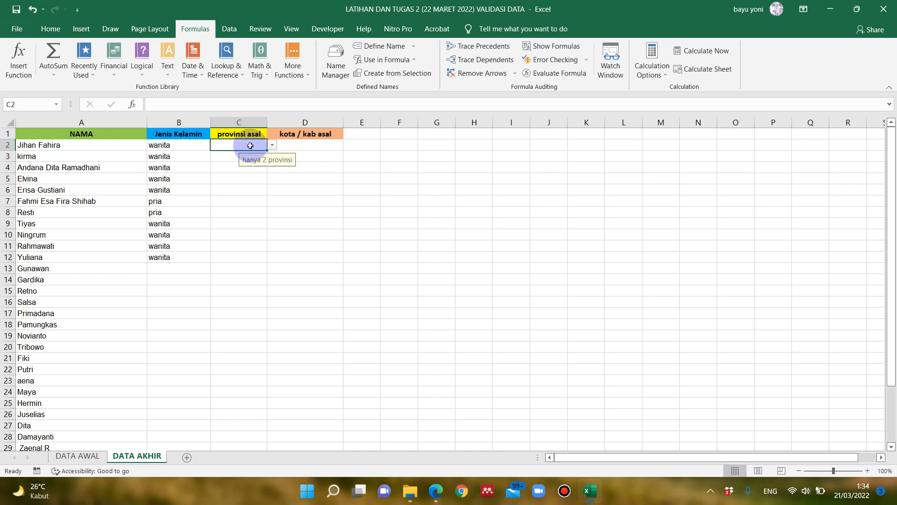
pyautogui.click(274, 147)
pyautogui.click(257, 154)
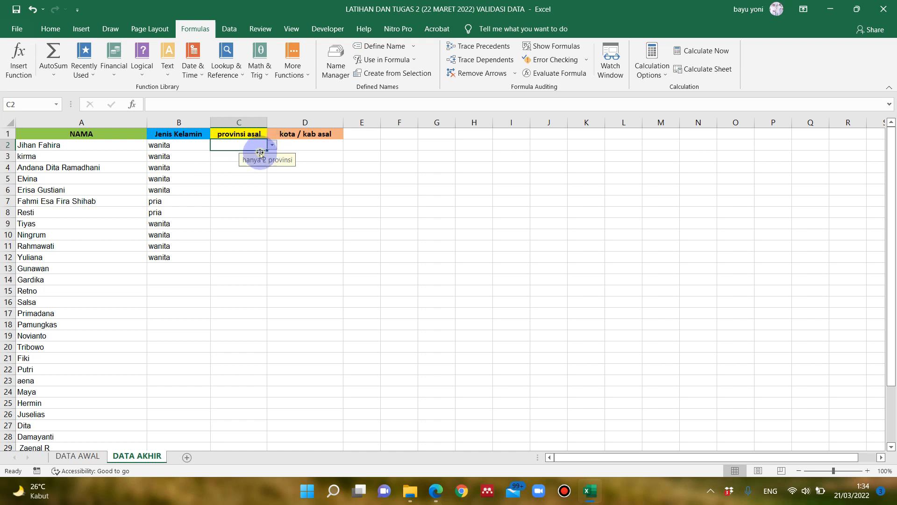
pyautogui.click(312, 145)
pyautogui.click(350, 147)
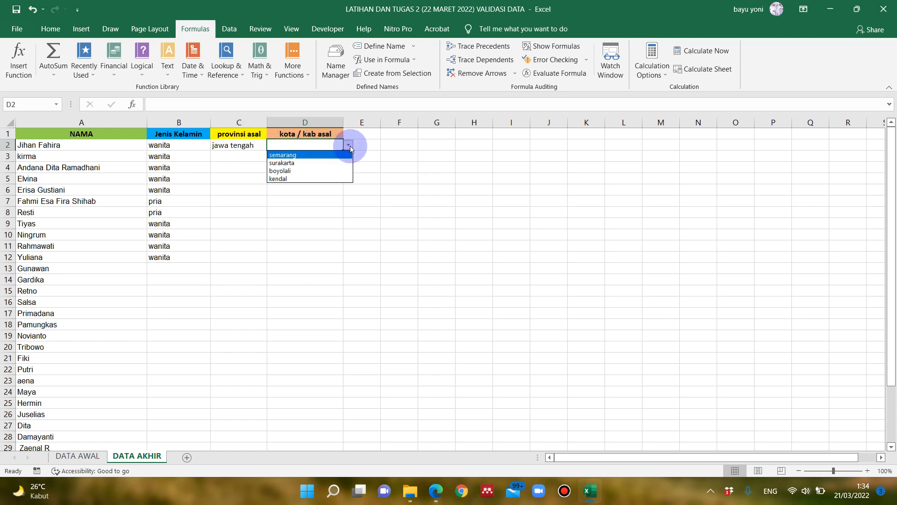
pyautogui.click(317, 157)
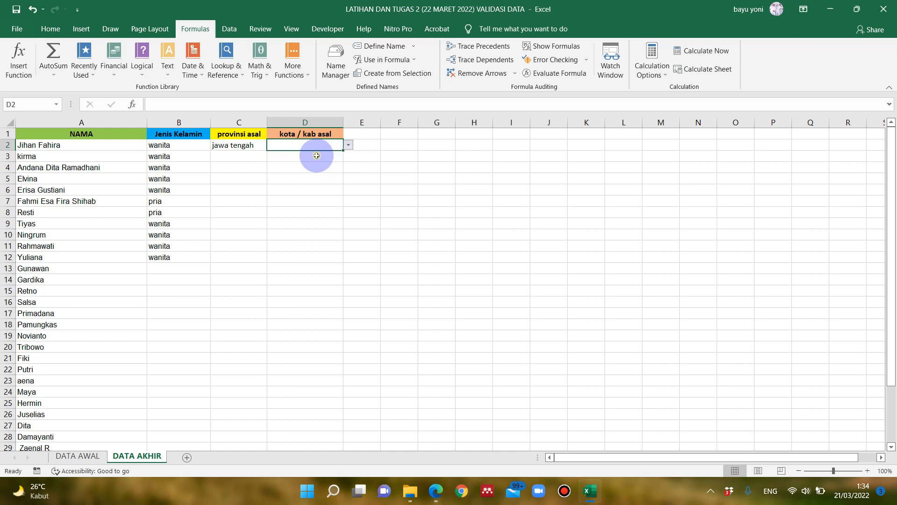
# - Choose jawa timur as the province in C3 and blitar as the city in D3
pyautogui.click(255, 156)
pyautogui.click(272, 156)
pyautogui.click(254, 174)
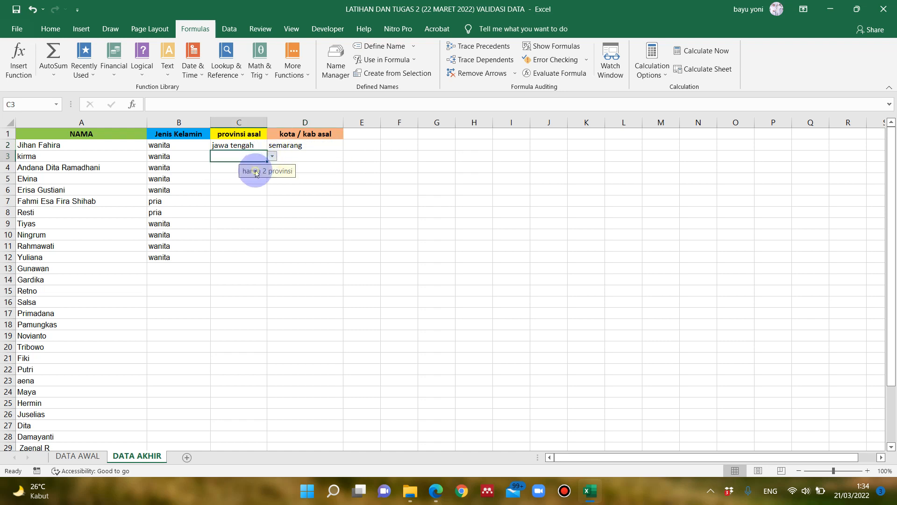
pyautogui.click(306, 156)
pyautogui.click(346, 156)
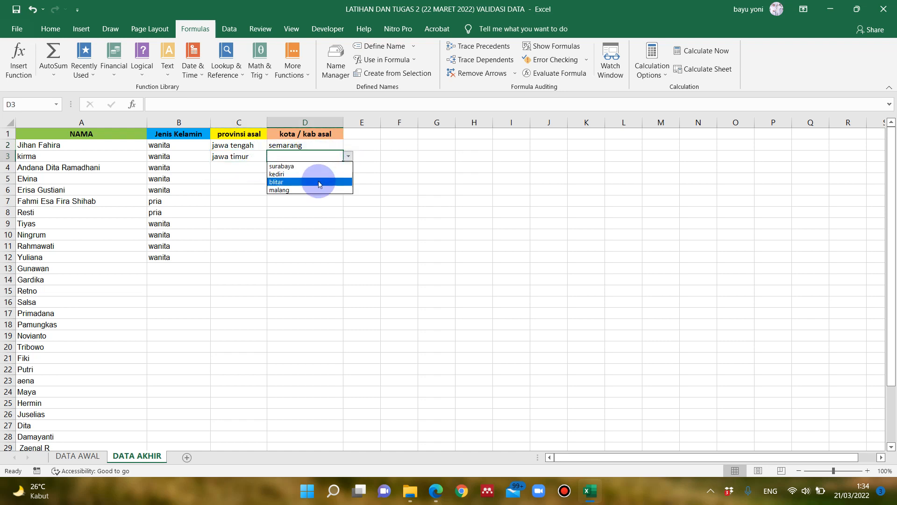
pyautogui.click(299, 182)
# - Choose jawa tengah as the province in C9 and surakarta as the city in D9
pyautogui.click(243, 177)
pyautogui.click(292, 209)
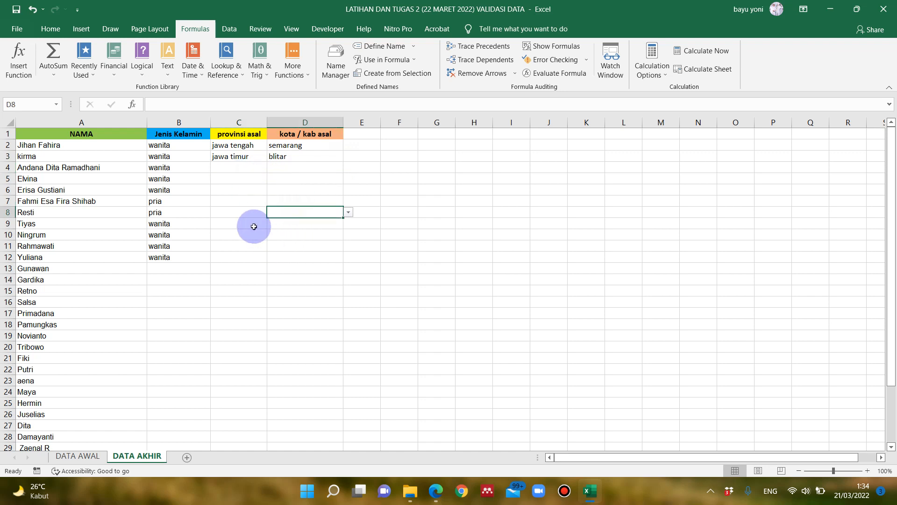
pyautogui.click(255, 223)
pyautogui.click(278, 222)
pyautogui.click(251, 222)
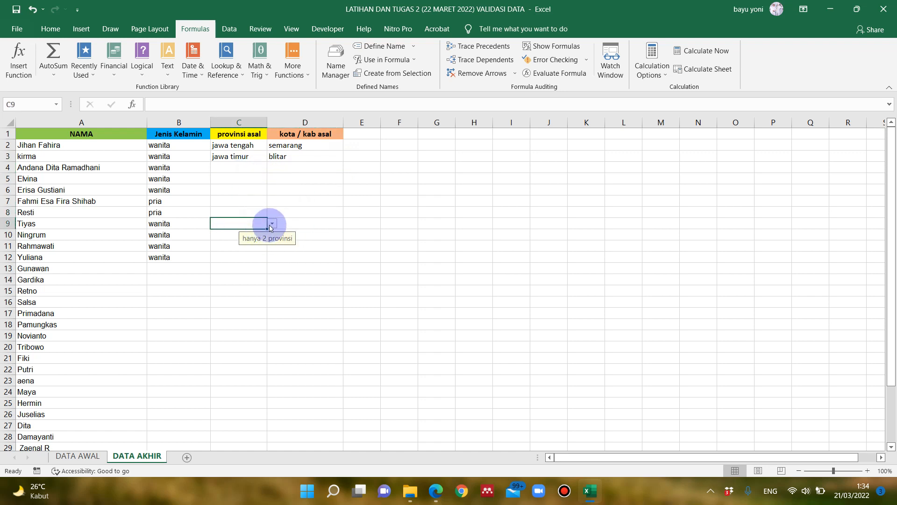
pyautogui.click(272, 224)
pyautogui.click(273, 234)
pyautogui.click(298, 224)
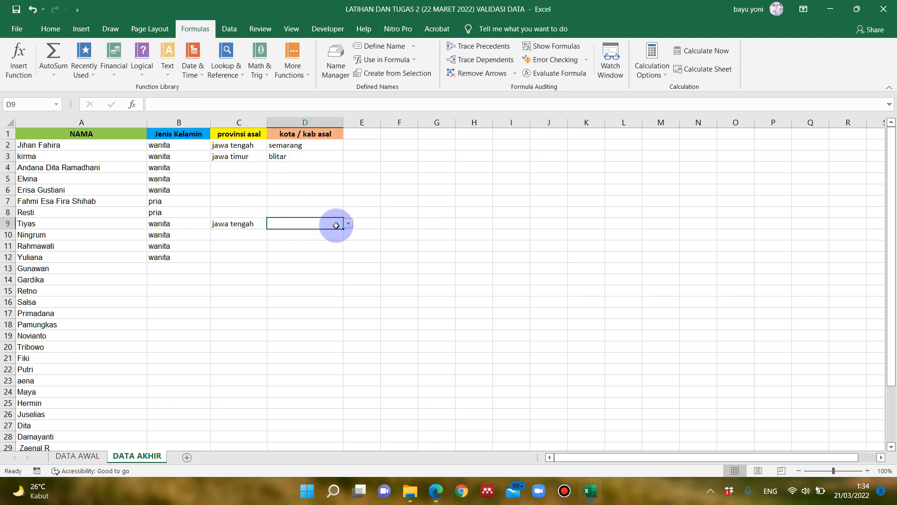
pyautogui.click(348, 223)
pyautogui.click(334, 233)
# - Choose jawa timur as the province in C12 and kediri as the city in D12
pyautogui.click(283, 244)
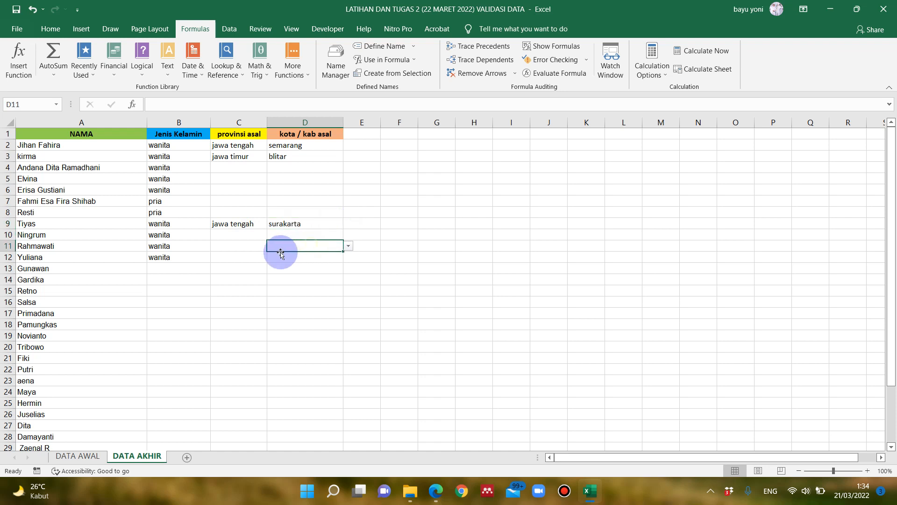
pyautogui.click(241, 256)
pyautogui.click(272, 257)
pyautogui.click(248, 276)
pyautogui.click(305, 255)
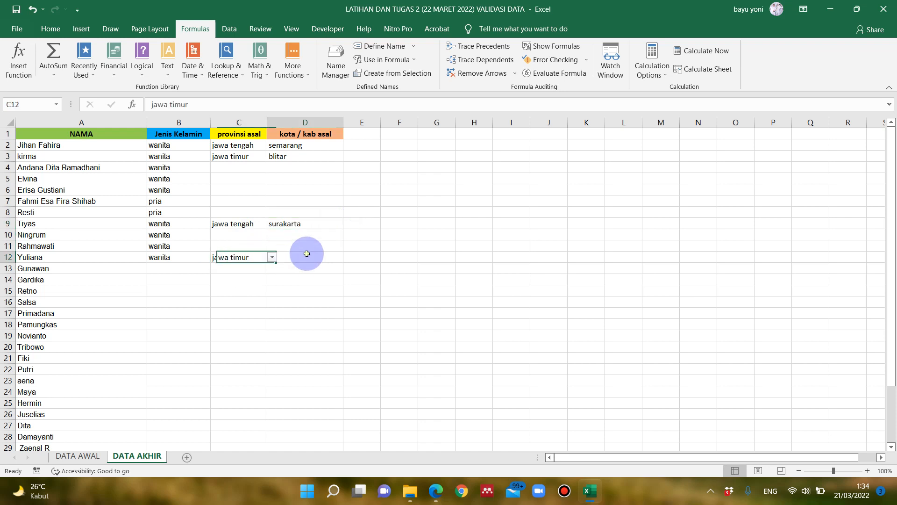
pyautogui.click(348, 258)
pyautogui.click(314, 272)
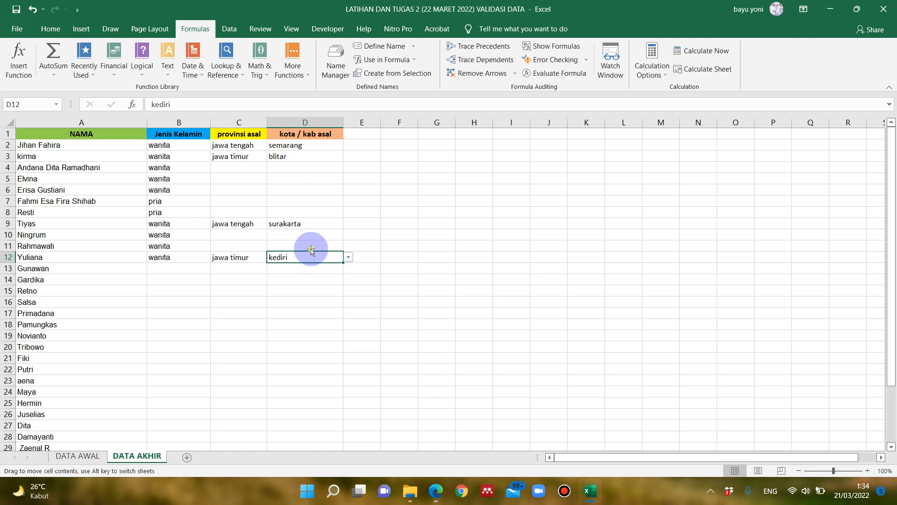
pyautogui.click(242, 248)
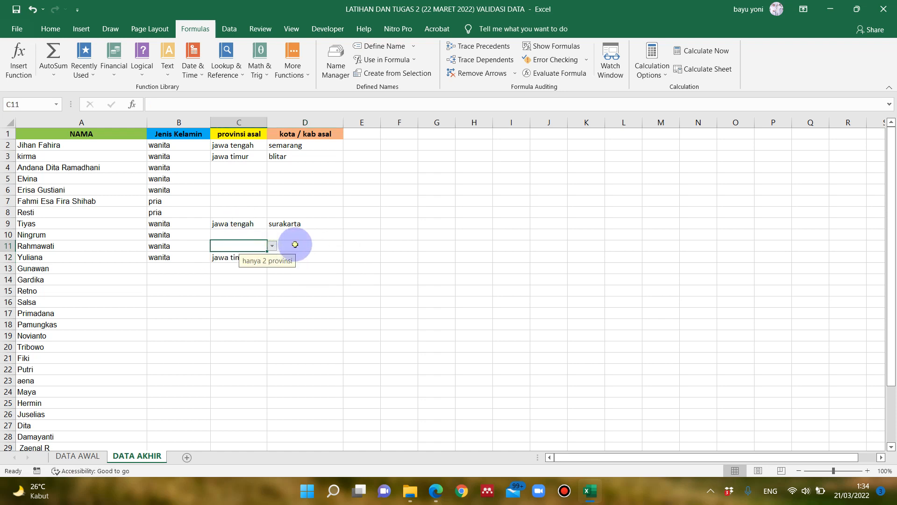
pyautogui.click(300, 210)
pyautogui.click(300, 178)
pyautogui.click(300, 153)
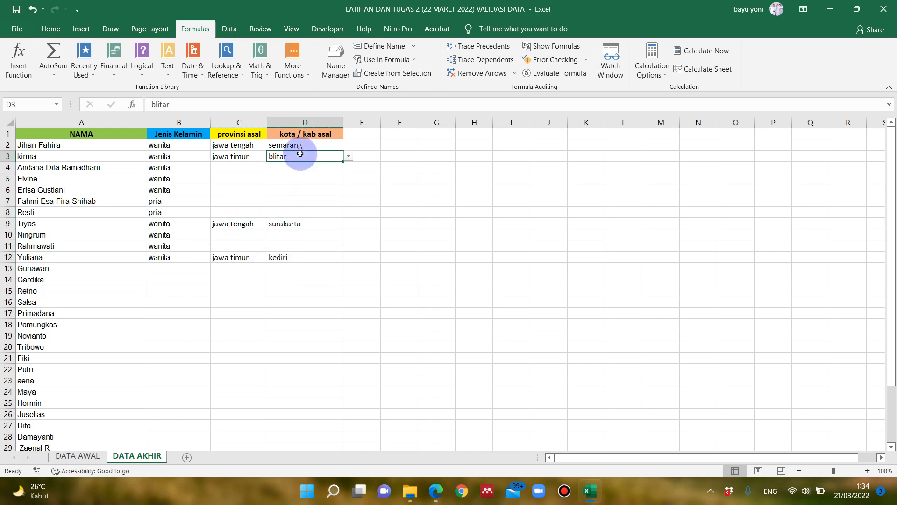
pyautogui.click(234, 168)
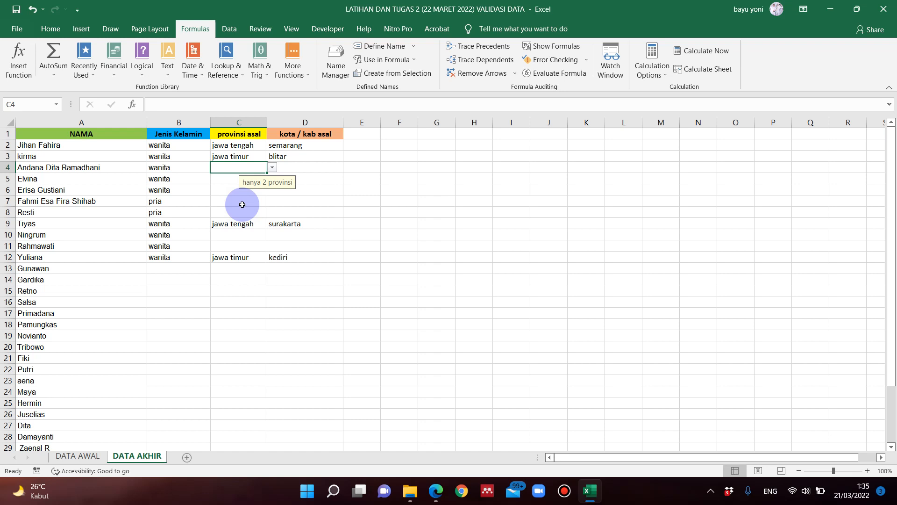
pyautogui.click(240, 199)
pyautogui.click(246, 168)
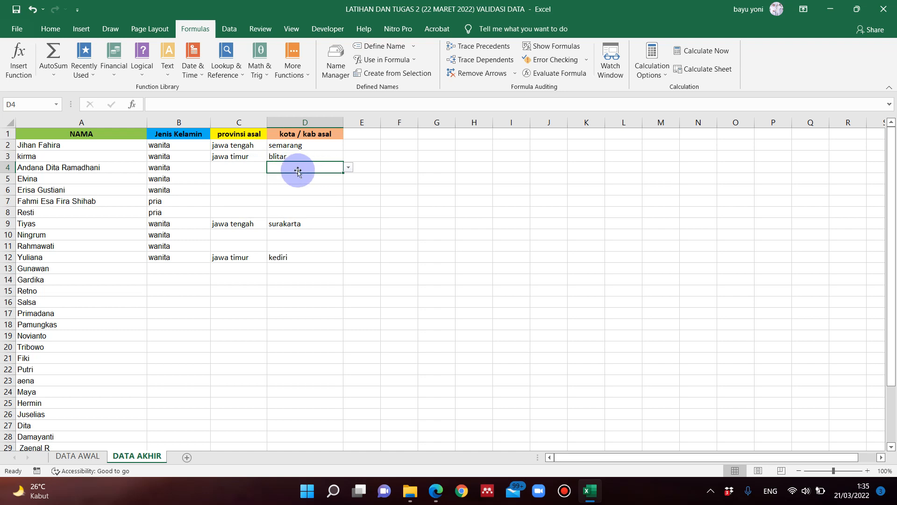
pyautogui.click(253, 168)
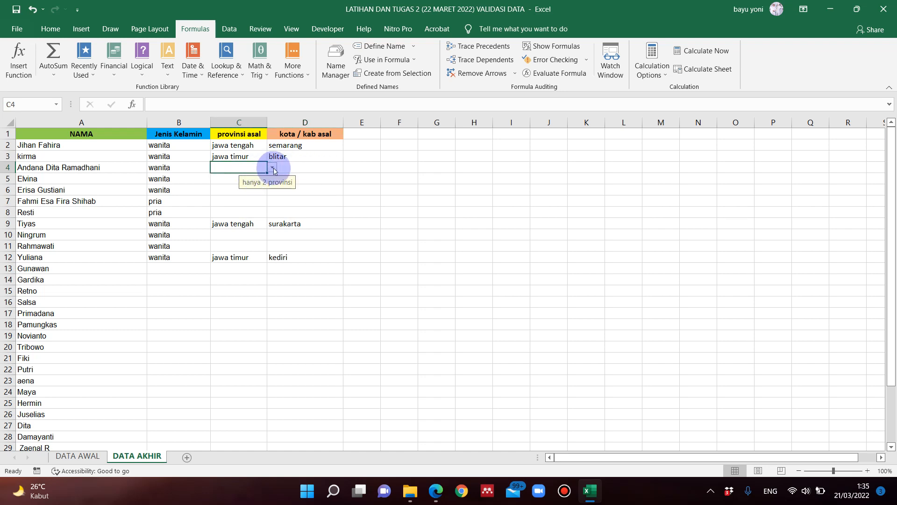